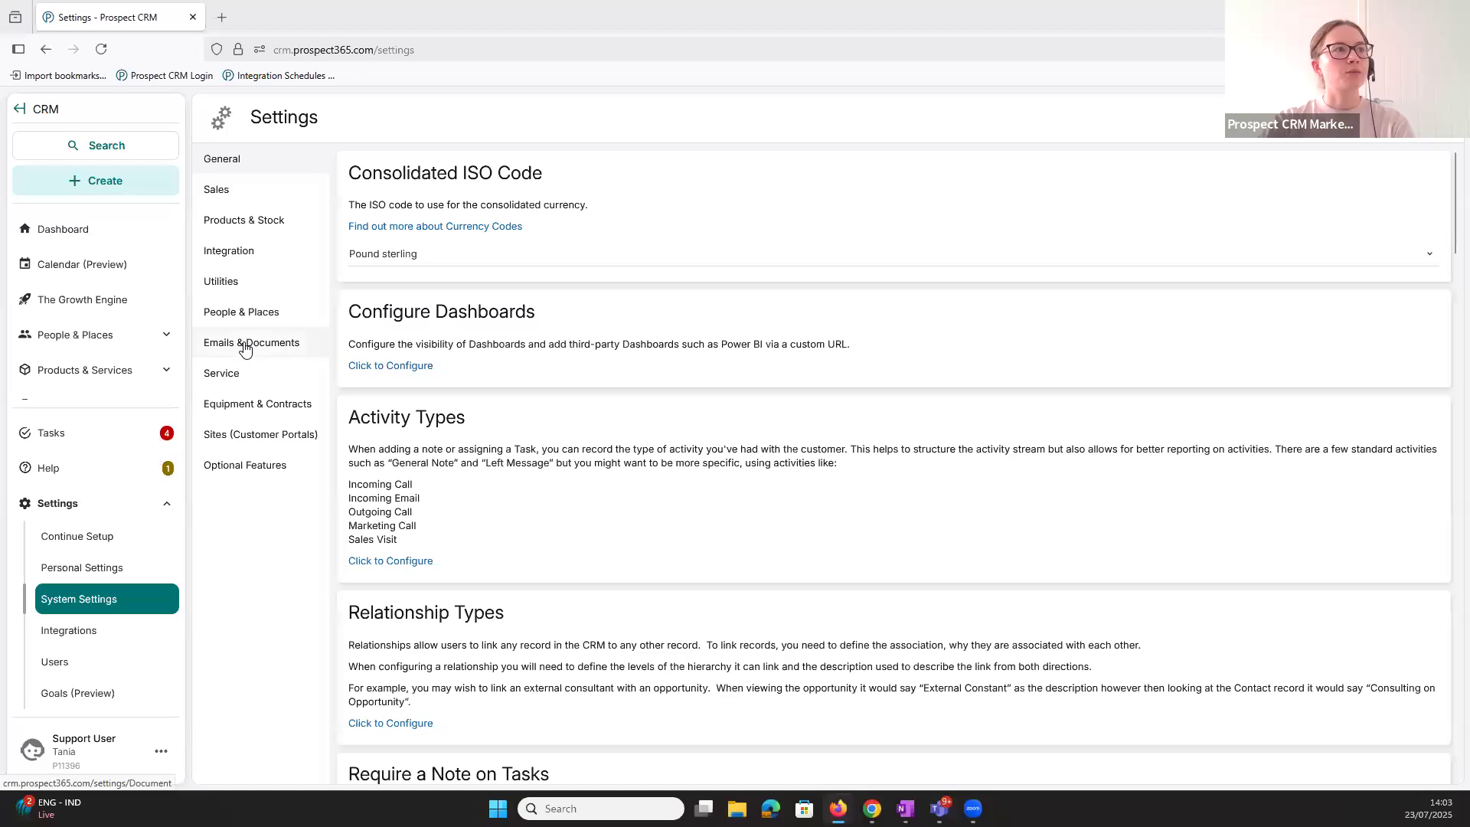
- Open the Quote Table Styles configuration from the Emails & Documents settings and review the listed styles
scroll(692, 523, down, 8)
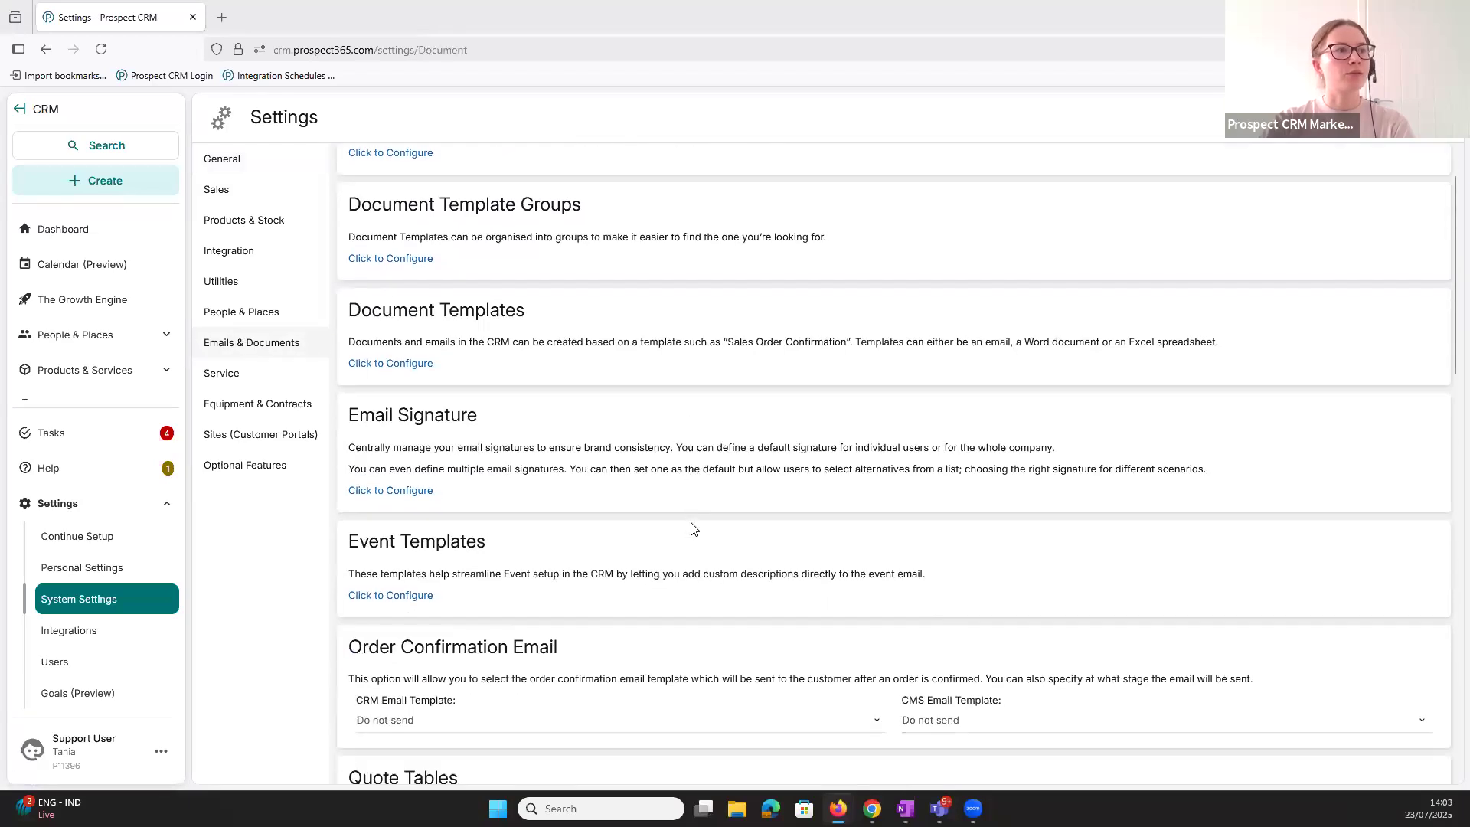
drag(356, 262, 463, 269)
click(467, 270)
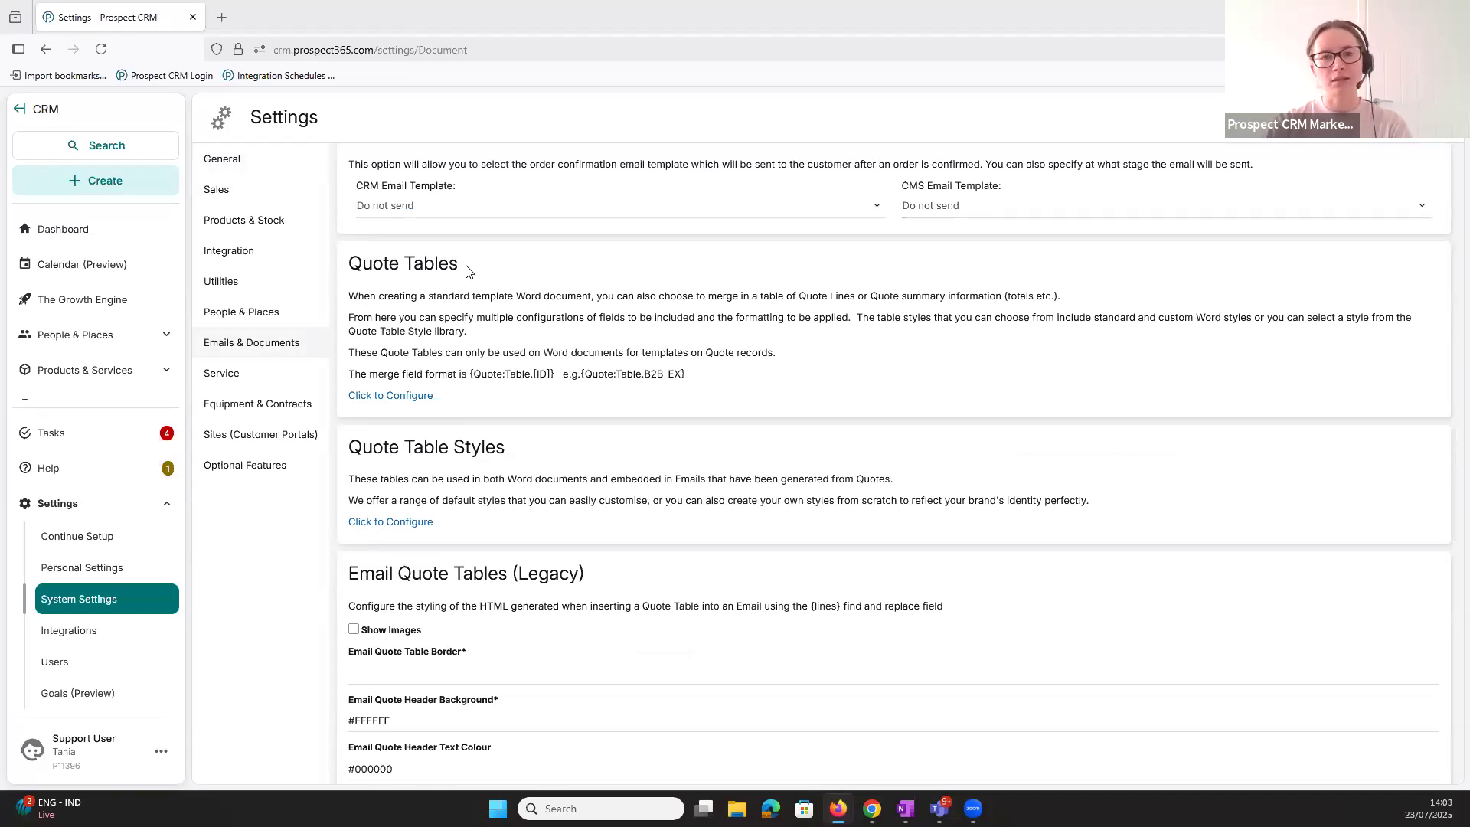
drag(350, 450, 491, 450)
click(492, 449)
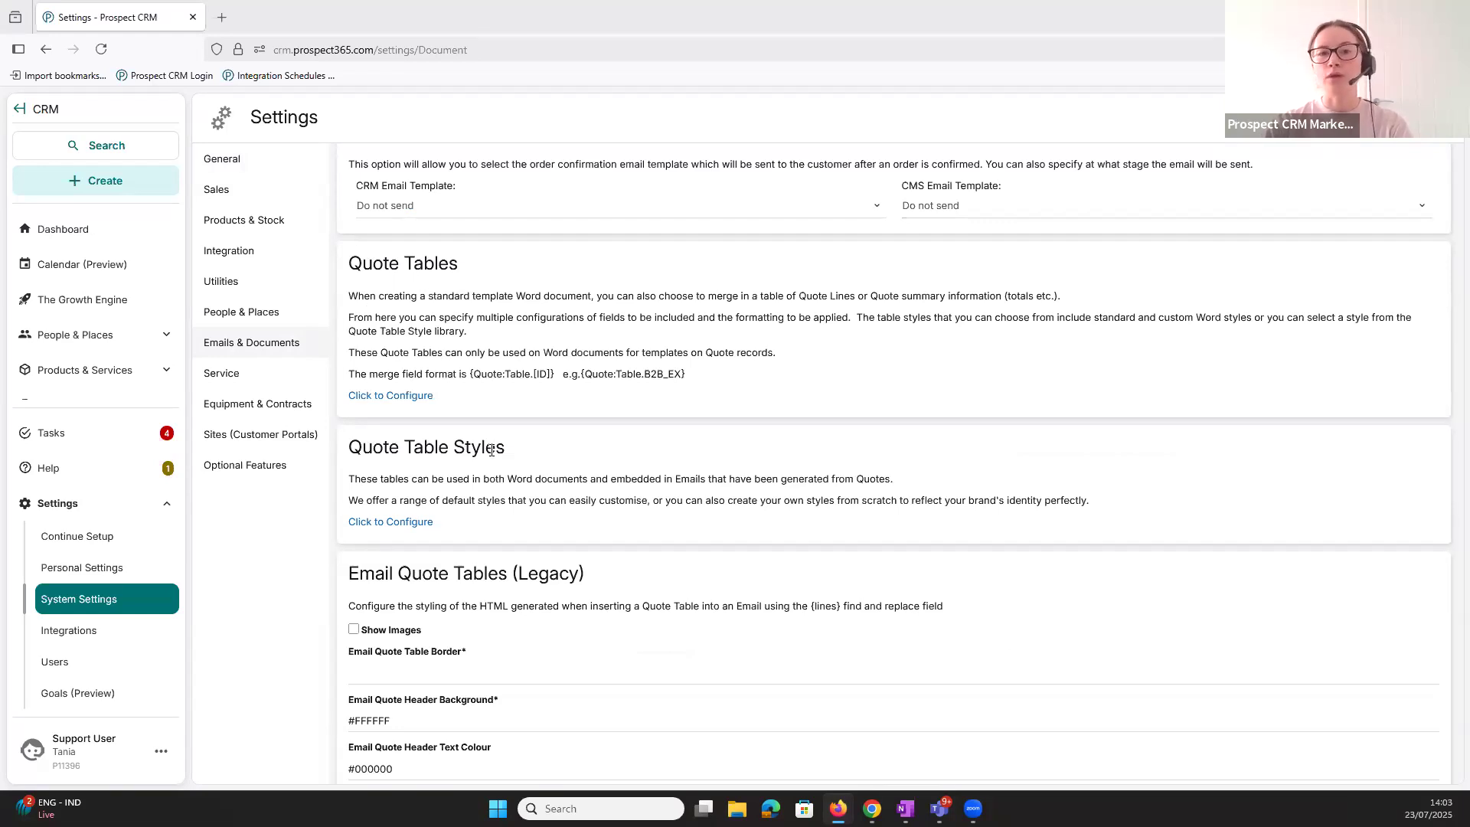
click(402, 523)
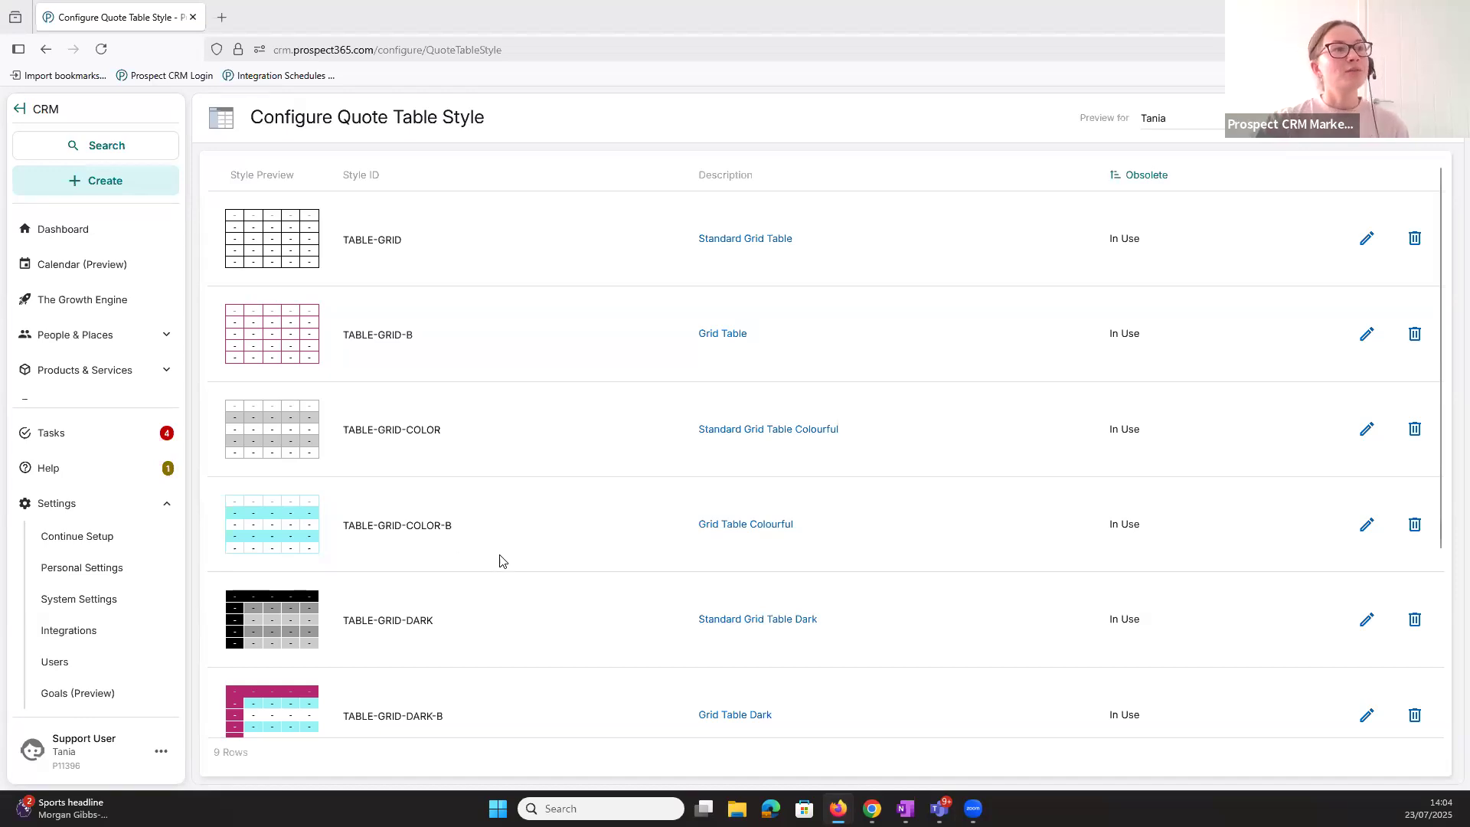
scroll(504, 563, down, 2)
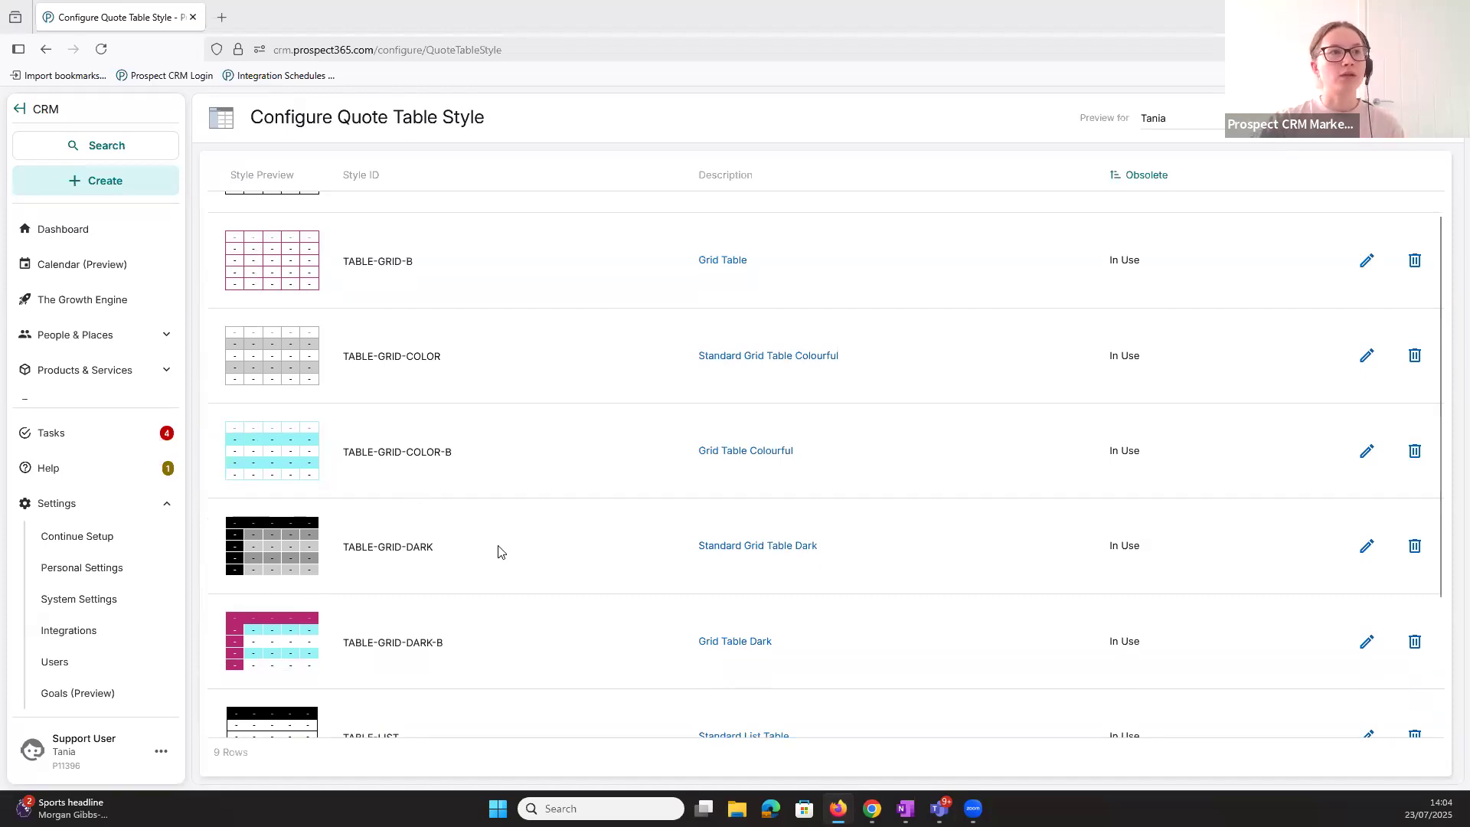
scroll(495, 551, up, 2)
scroll(453, 597, down, 2)
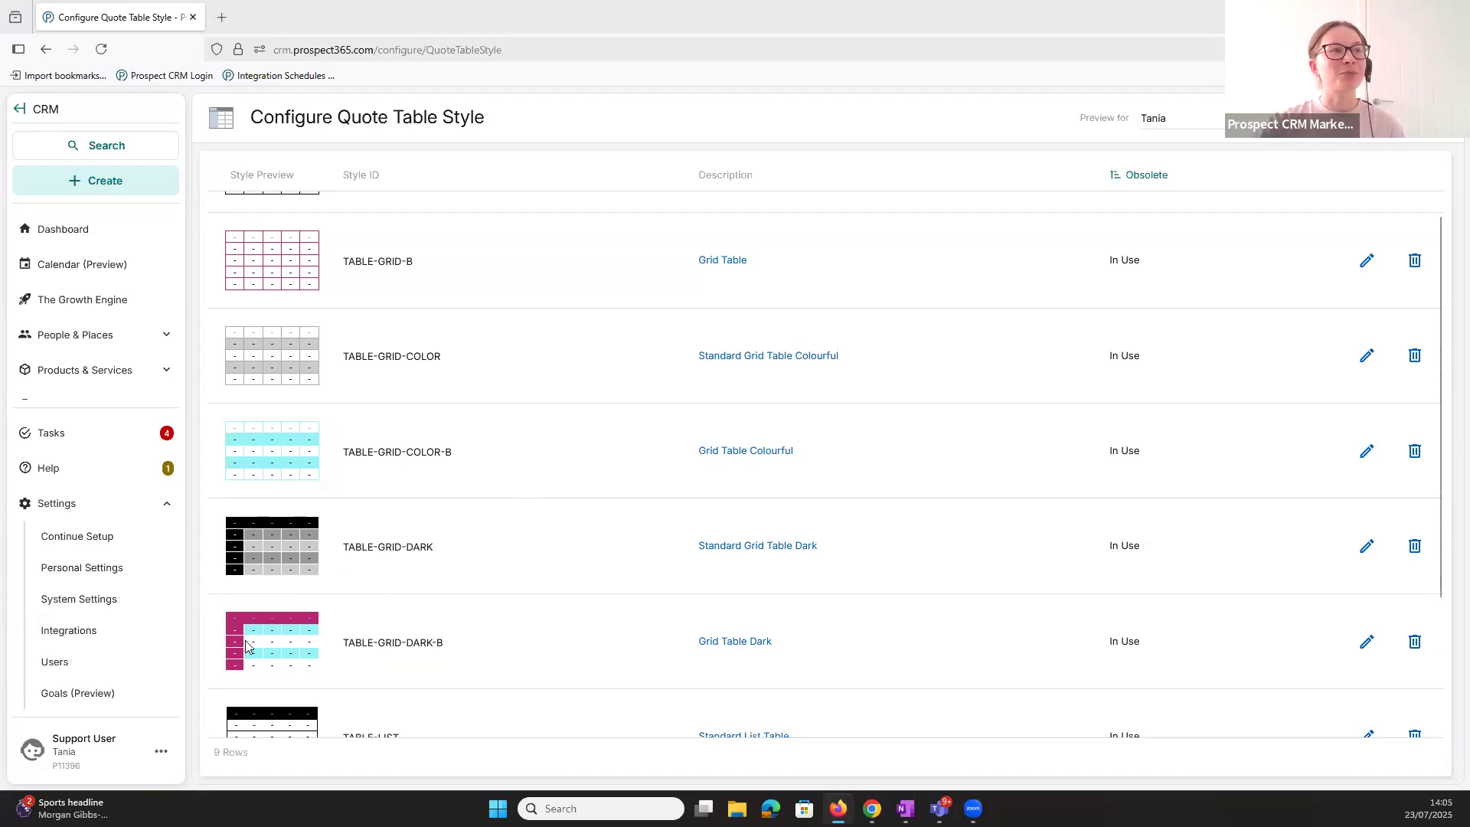
scroll(911, 315, up, 1)
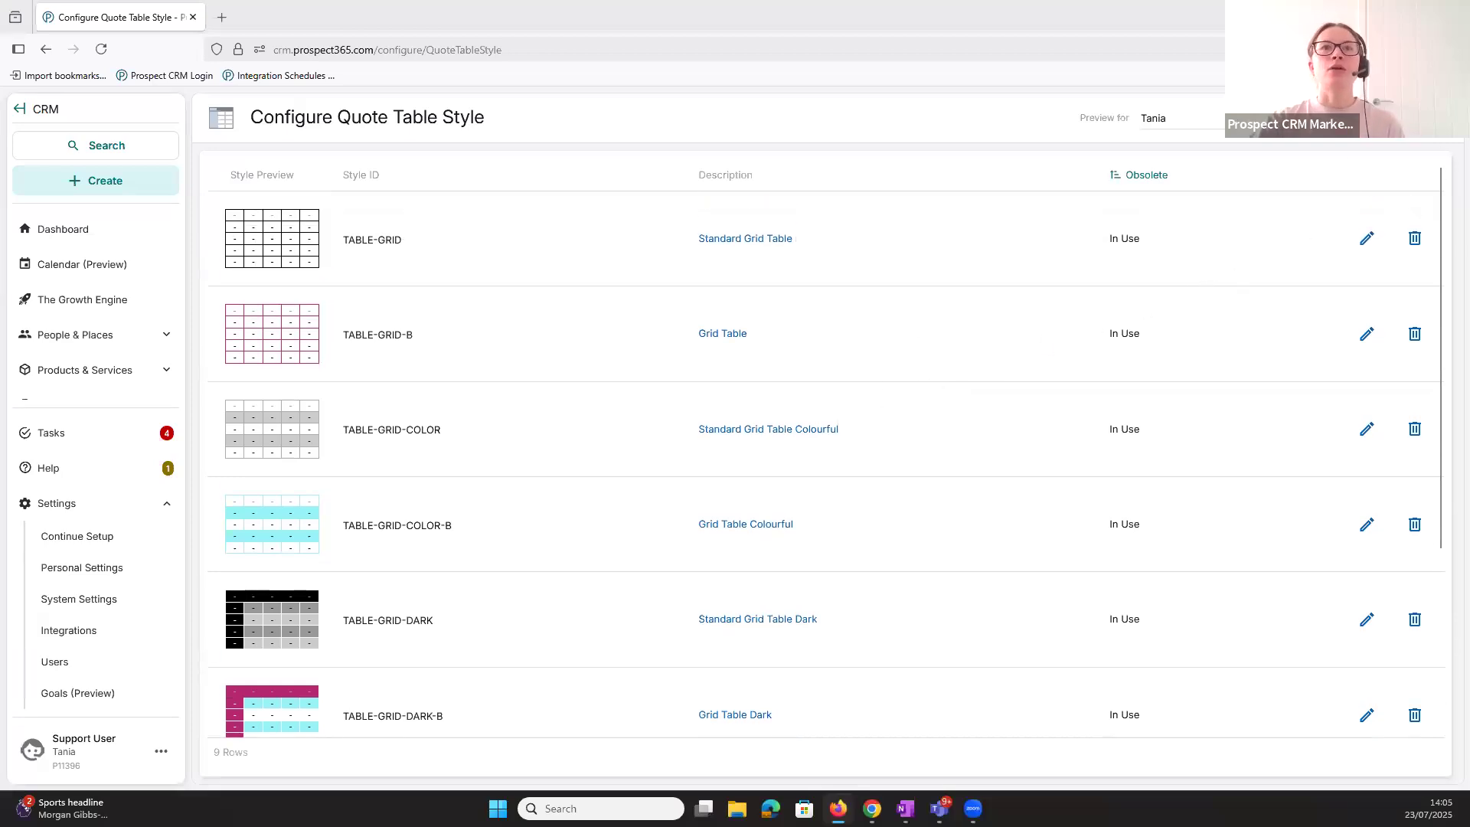
- Open the operating company record from the Integration settings and review its primary and accent branding colours
key(alt+Left)
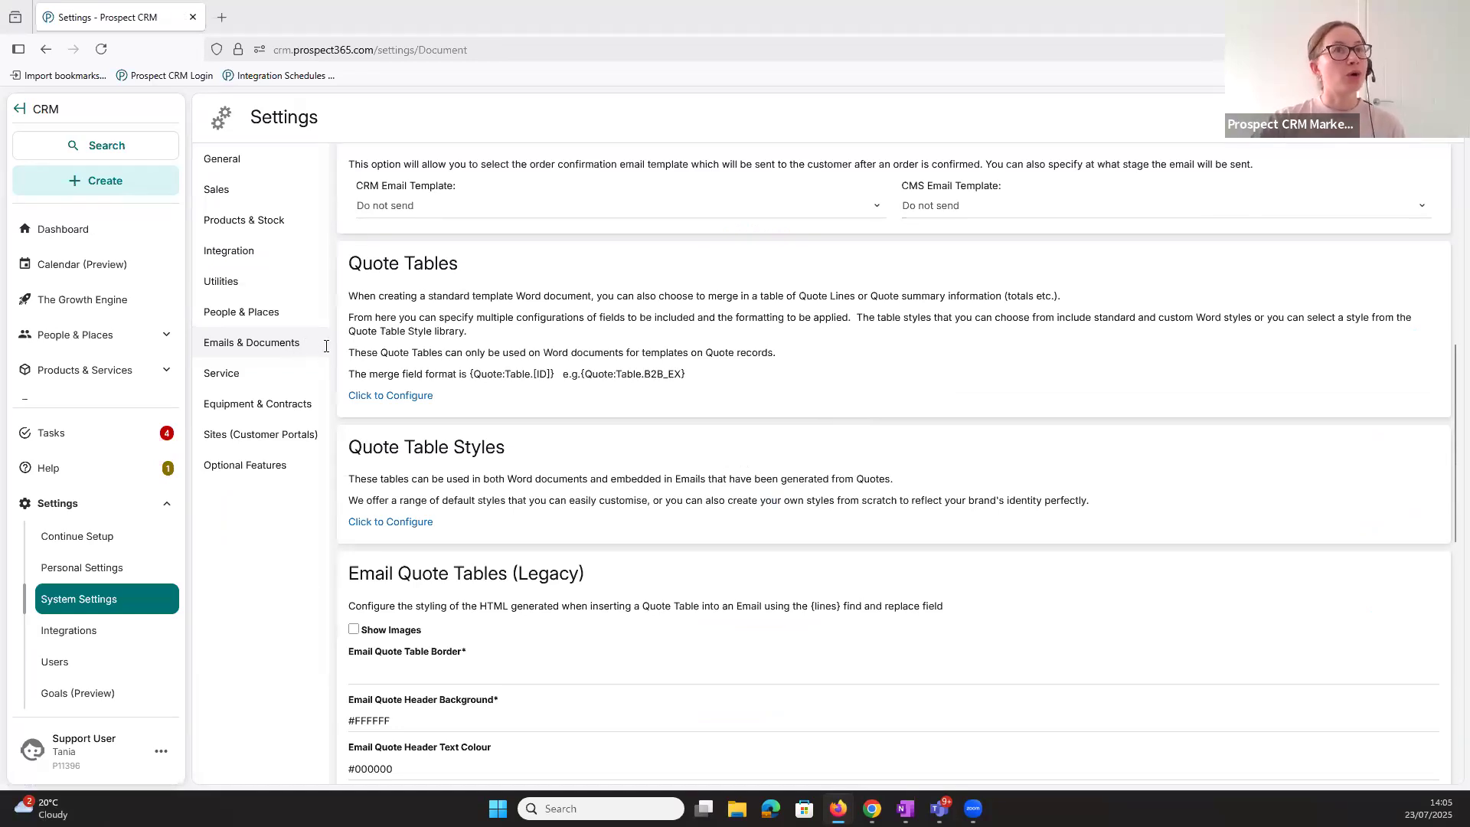
click(237, 252)
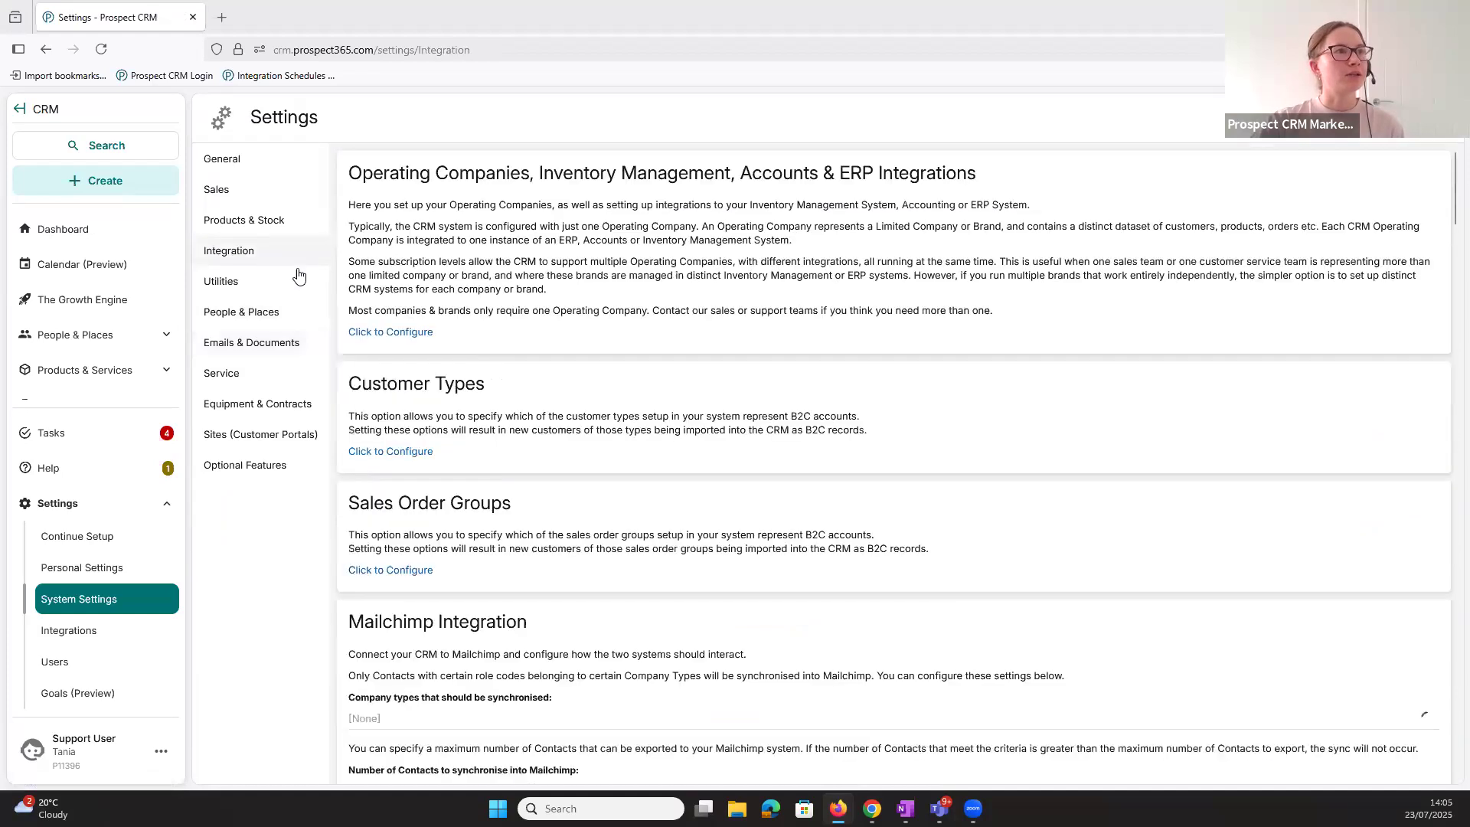
click(391, 334)
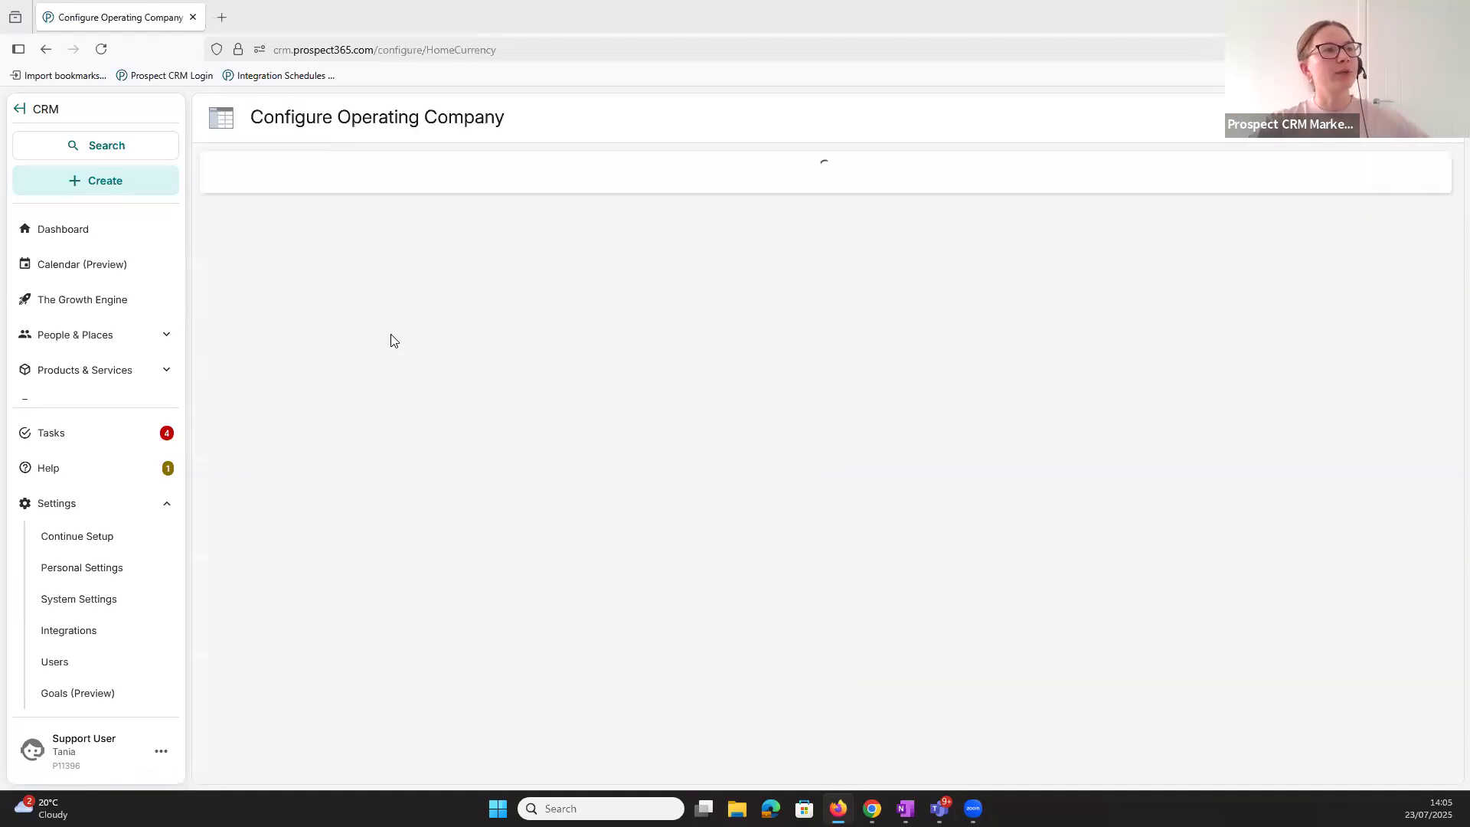
click(234, 216)
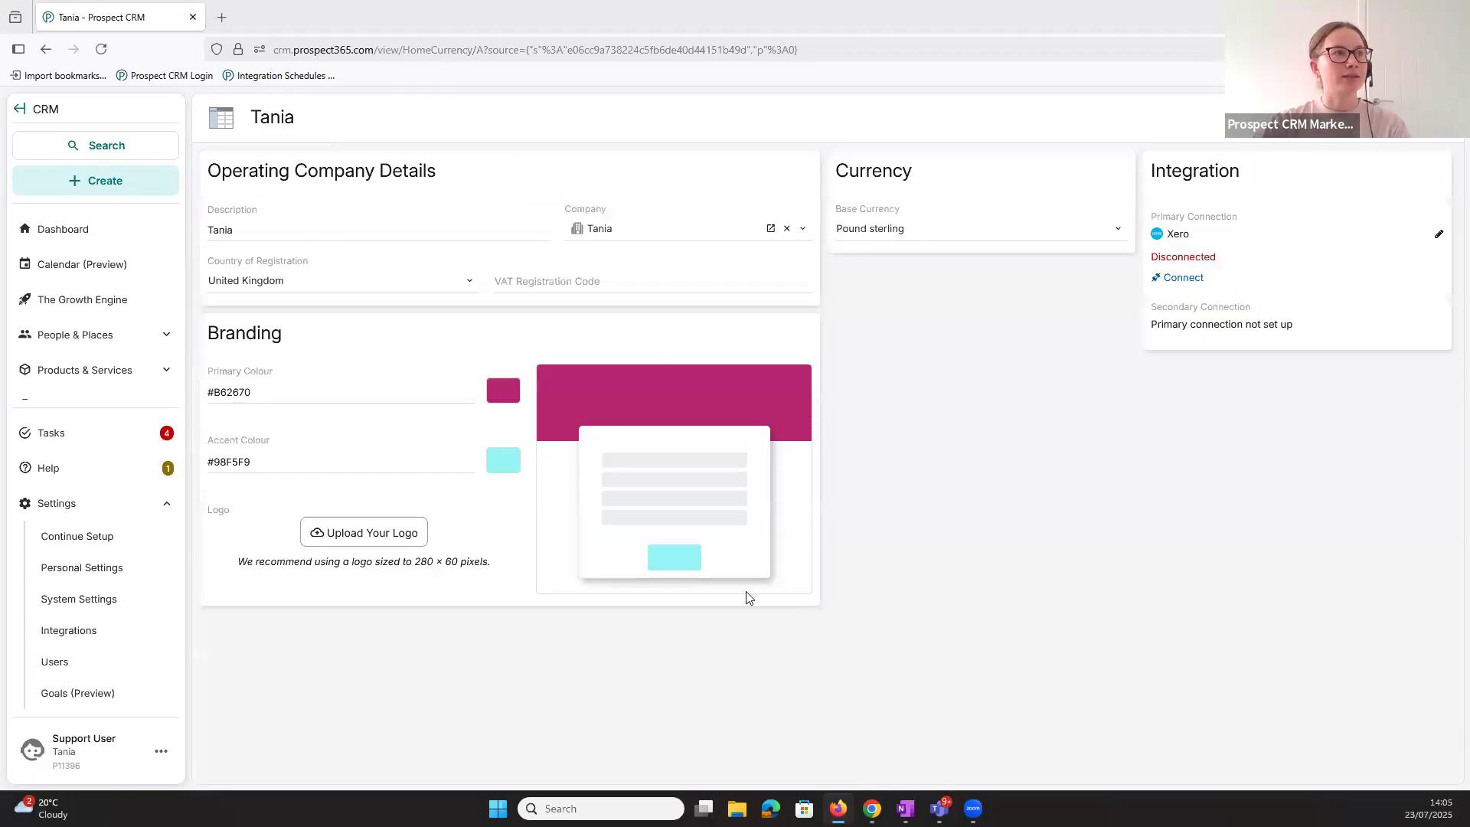
click(297, 390)
click(300, 460)
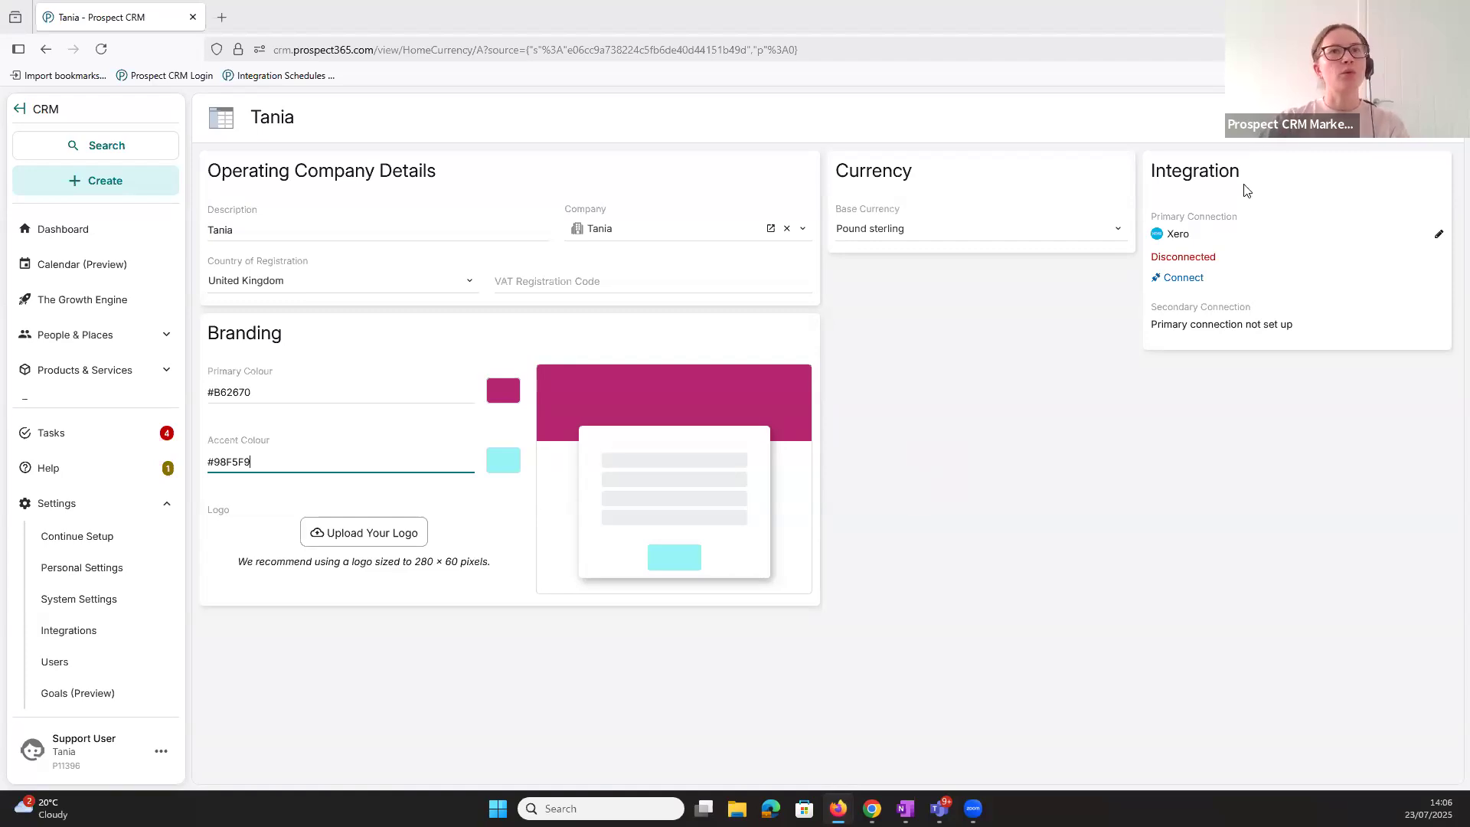
- Return to the Emails & Documents settings and open the Quote Table Styles configuration
click(1433, 117)
click(1433, 117)
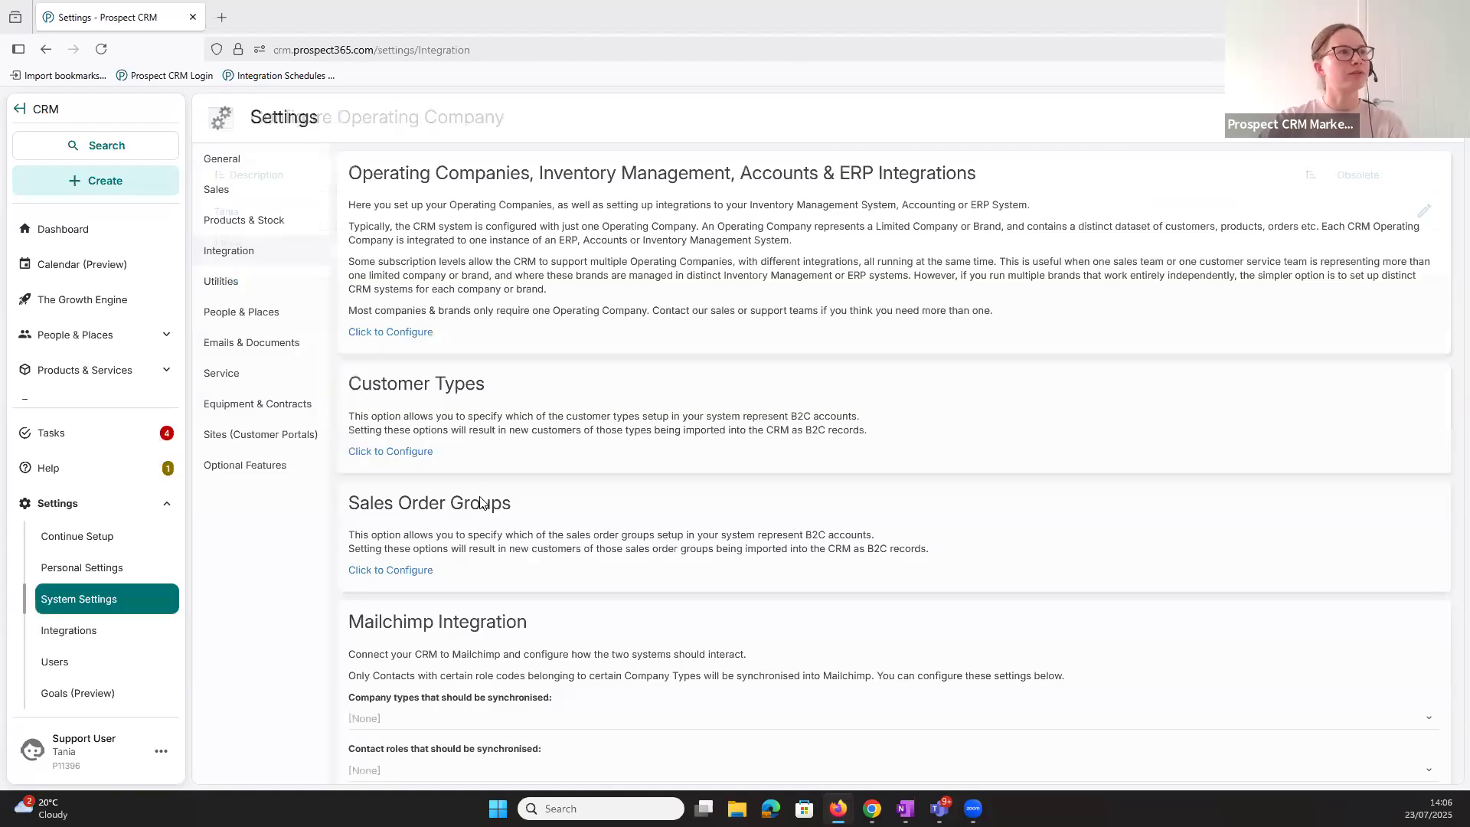
click(287, 346)
scroll(428, 528, down, 8)
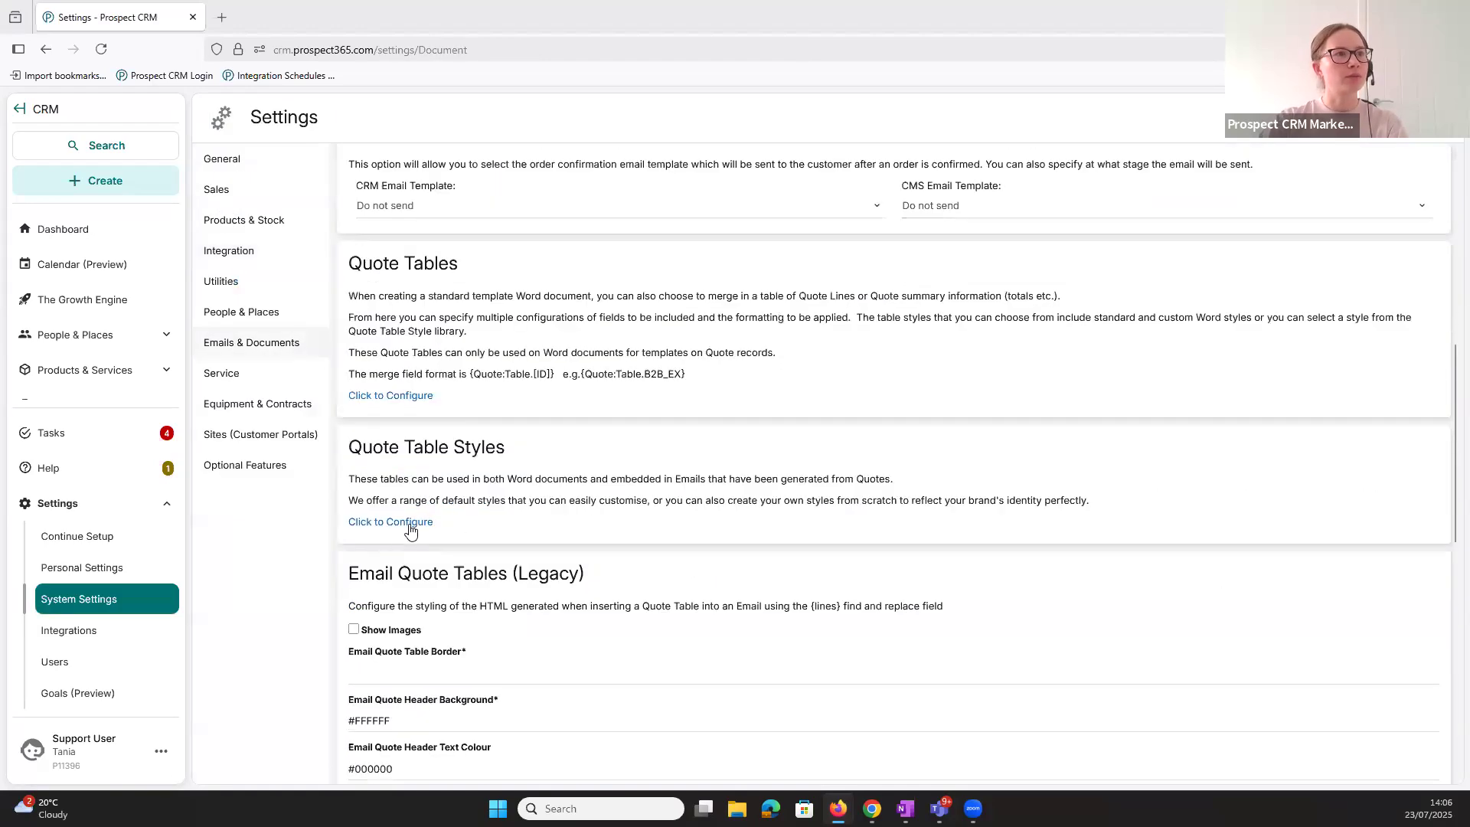
click(413, 522)
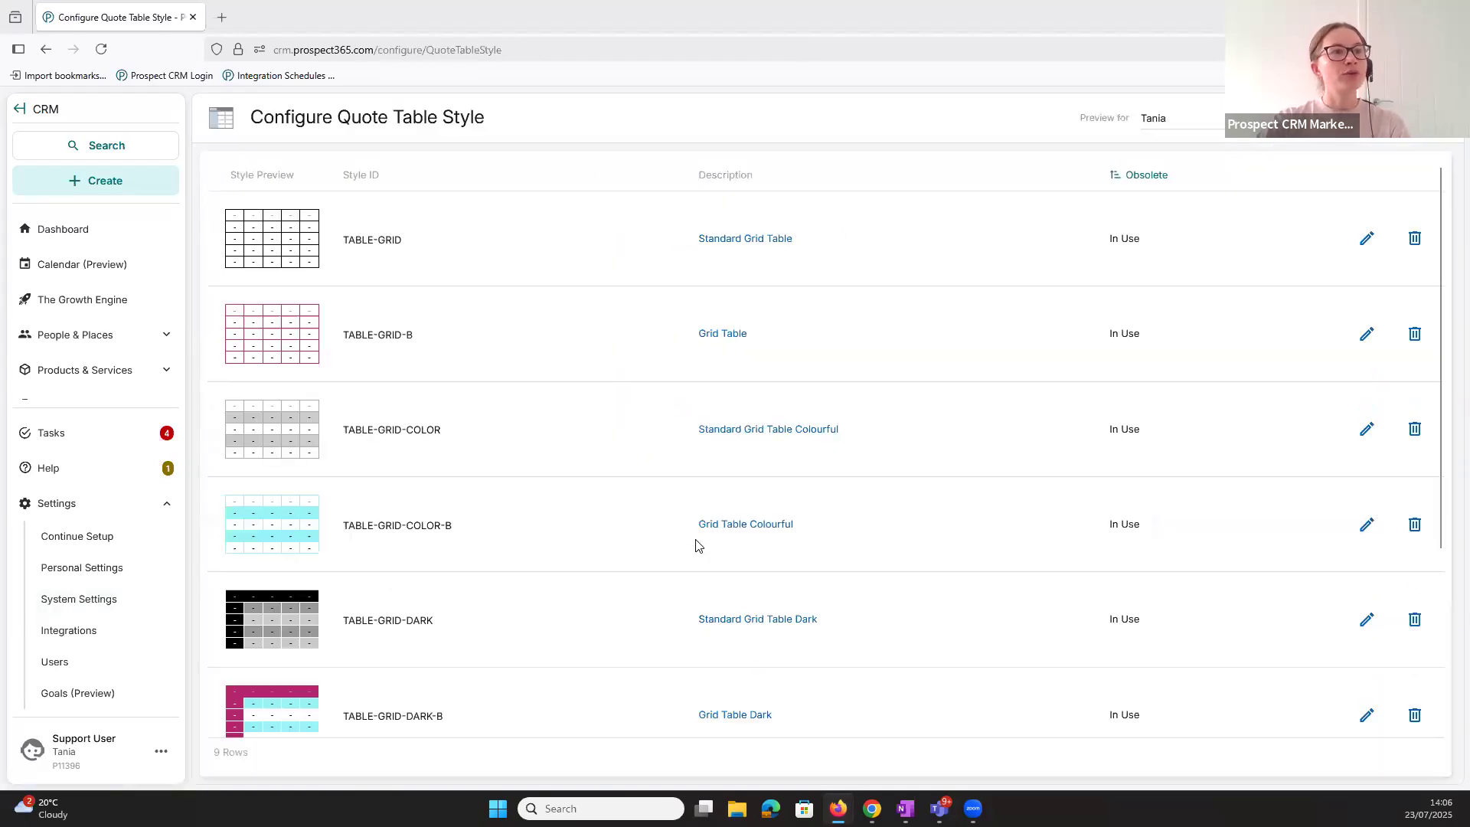
- Open the Grid Table Colourful style (TABLE-GRID-COLOR-B) for editing and set the whole table's border width to 1.5
scroll(698, 545, down, 1)
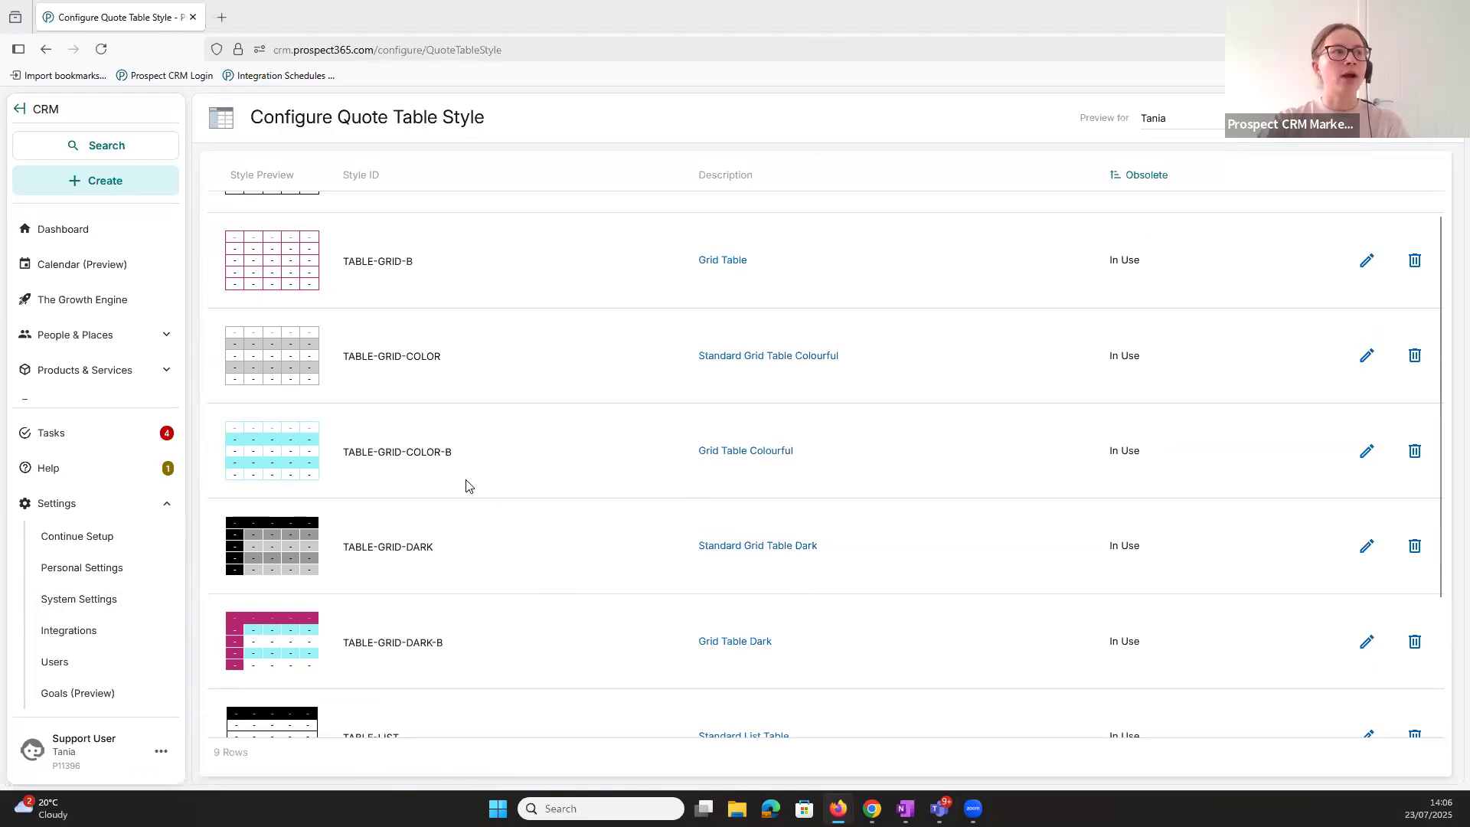
click(1361, 455)
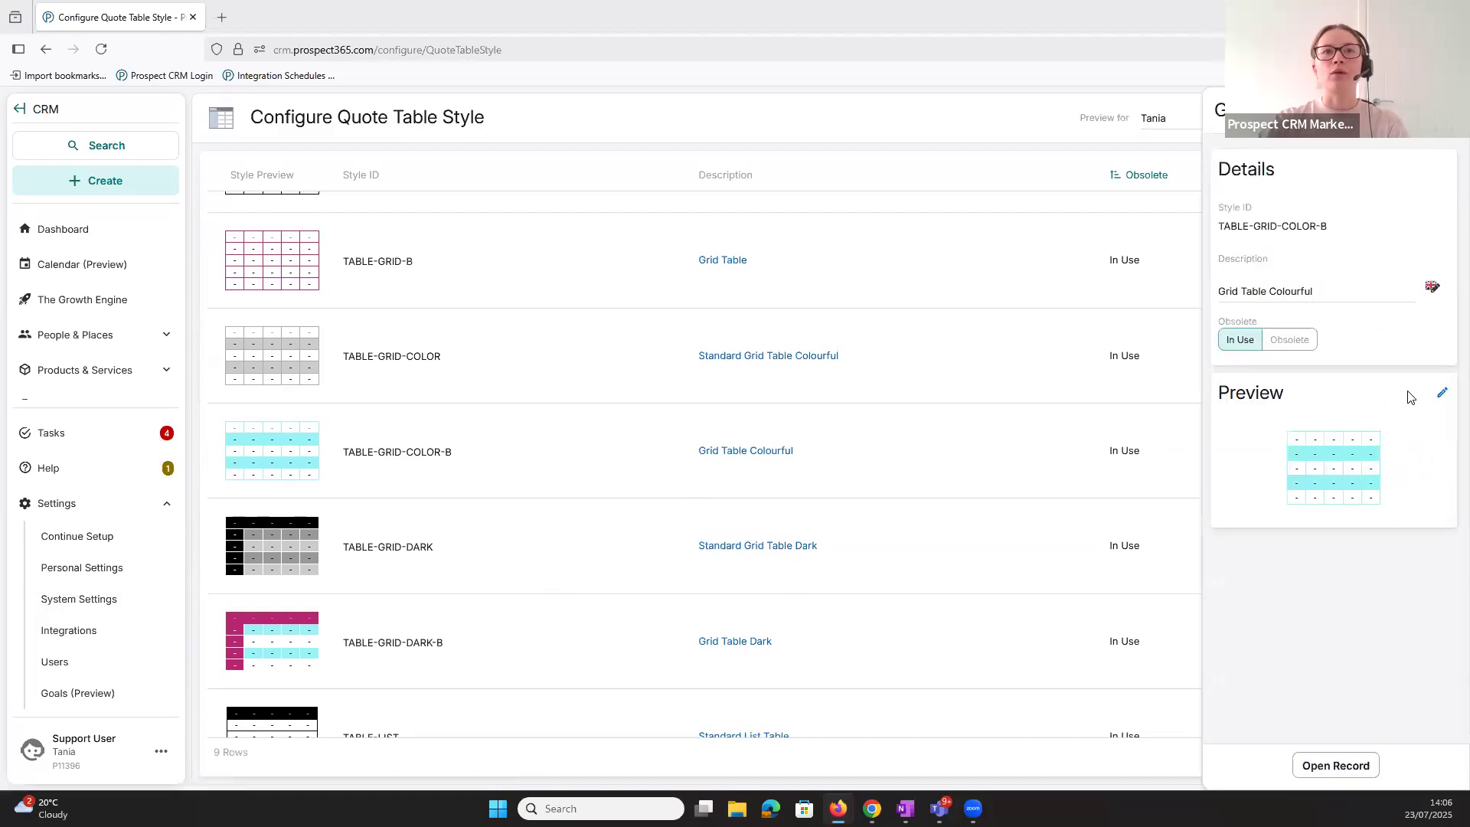
click(1441, 395)
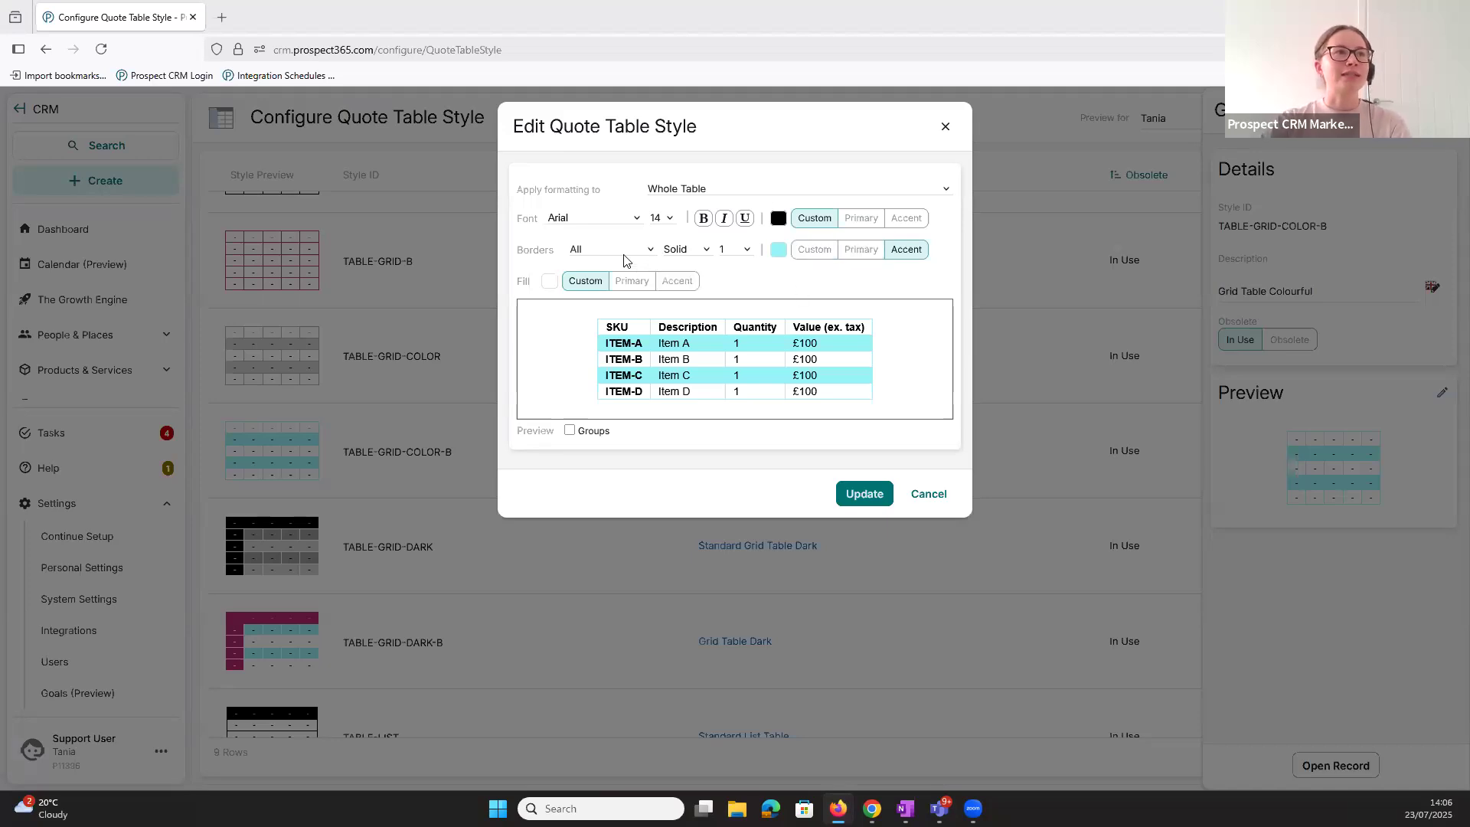
click(741, 255)
click(737, 346)
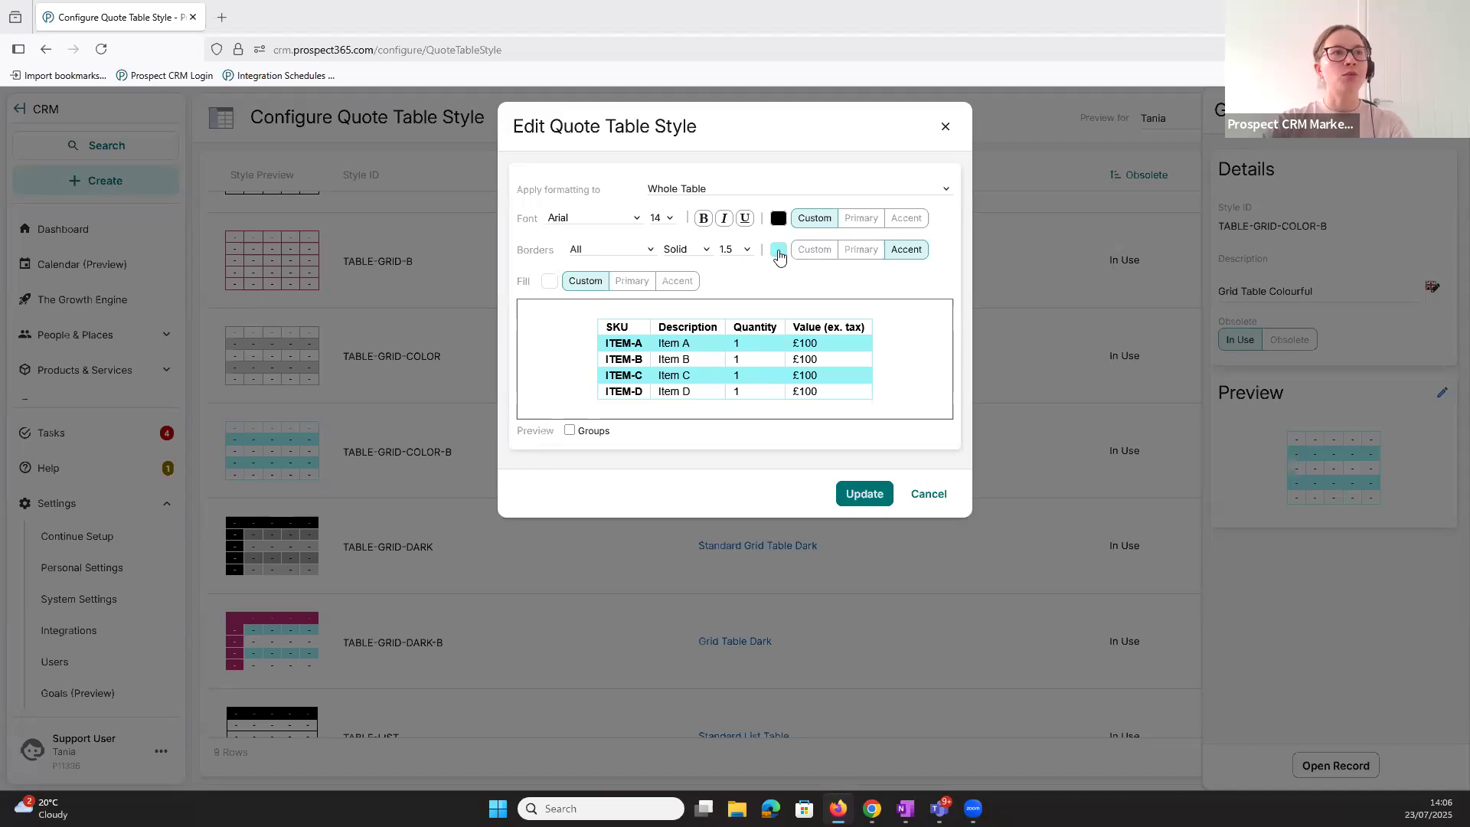
- Set the border colour of the Grid Table Colourful style to custom black #000000 and save the style
click(777, 253)
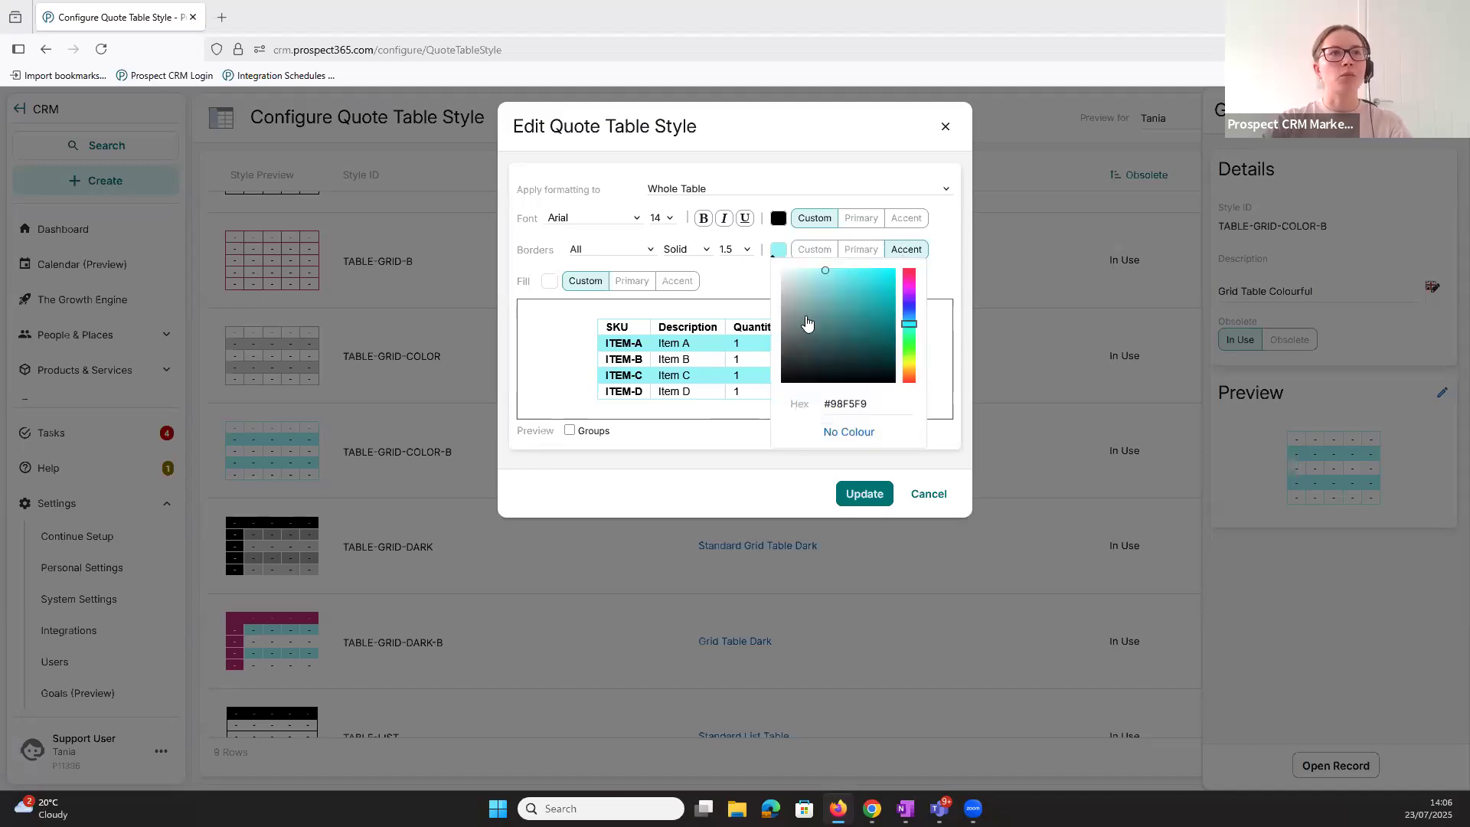
drag(821, 294, 776, 391)
click(733, 283)
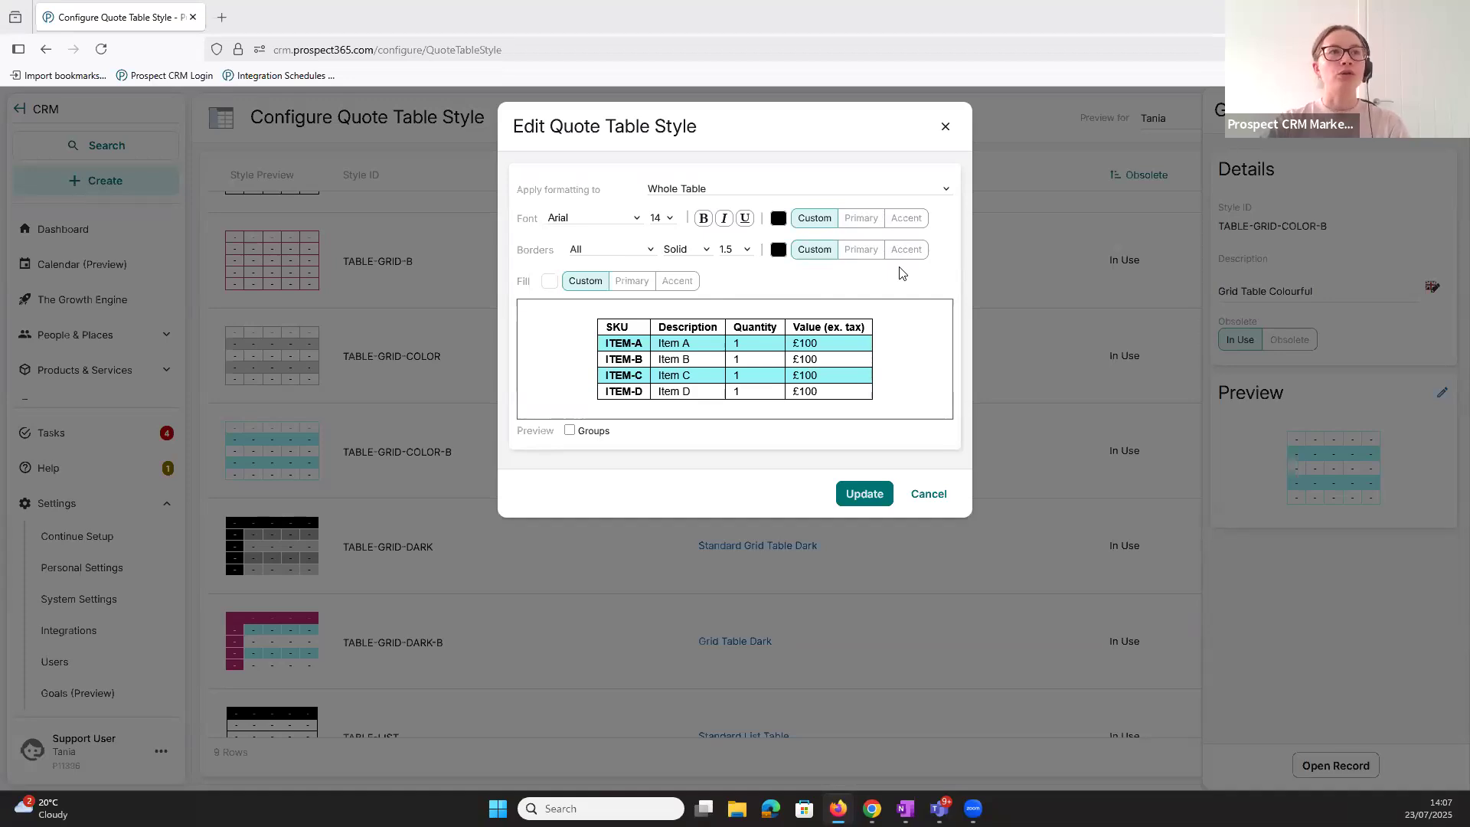
click(778, 250)
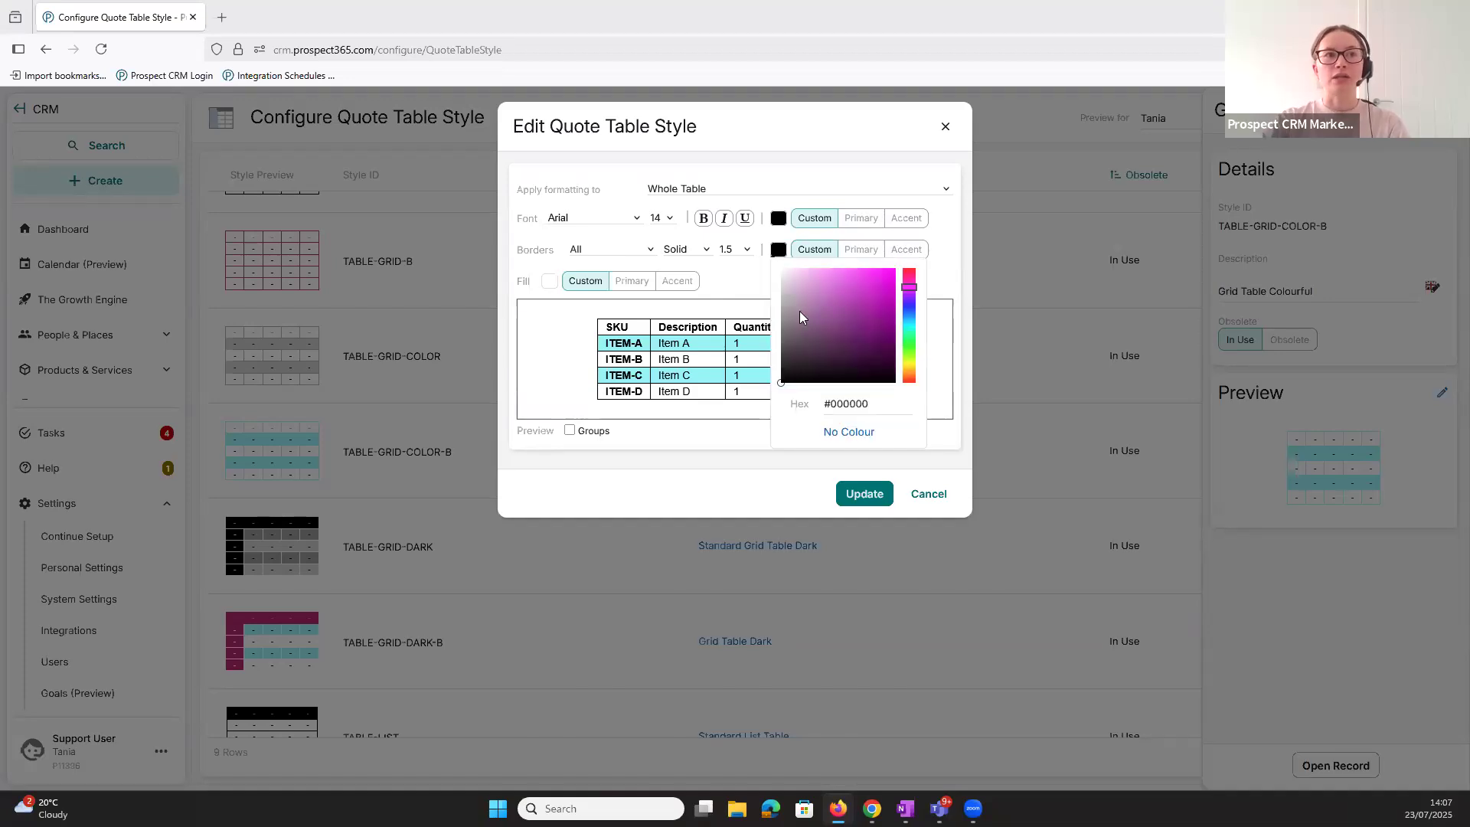
click(943, 260)
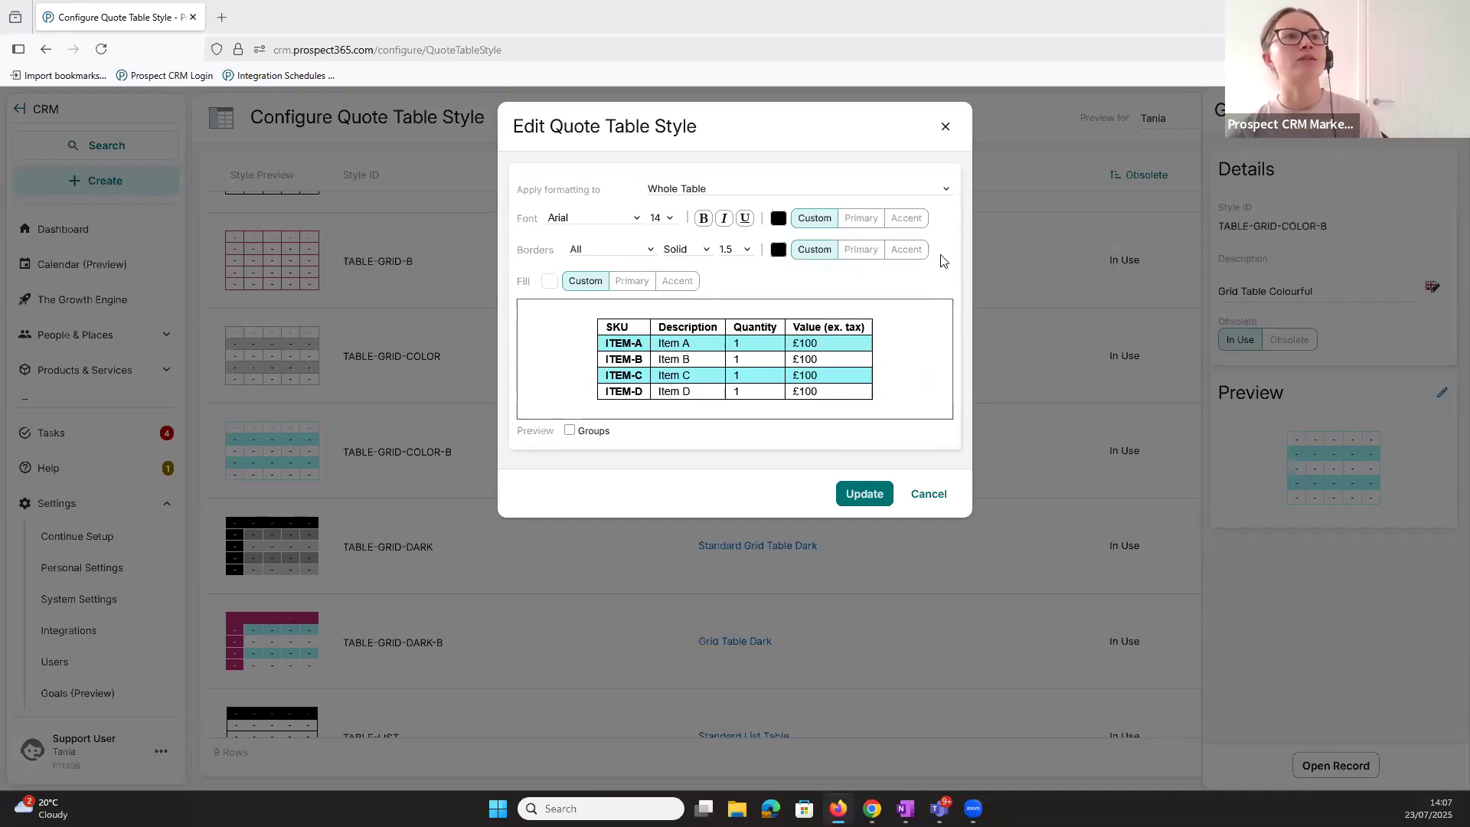
click(778, 250)
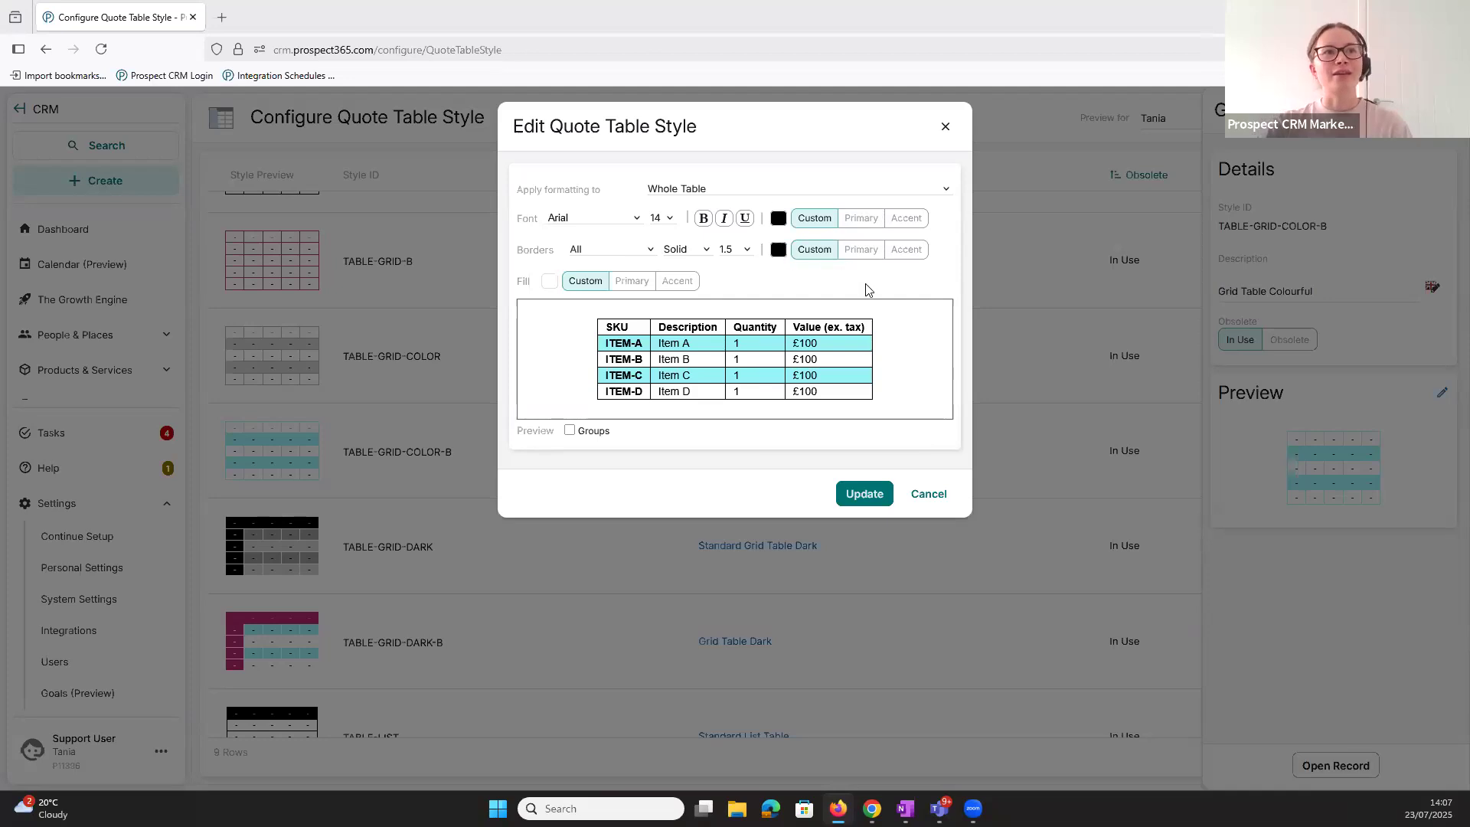
click(935, 273)
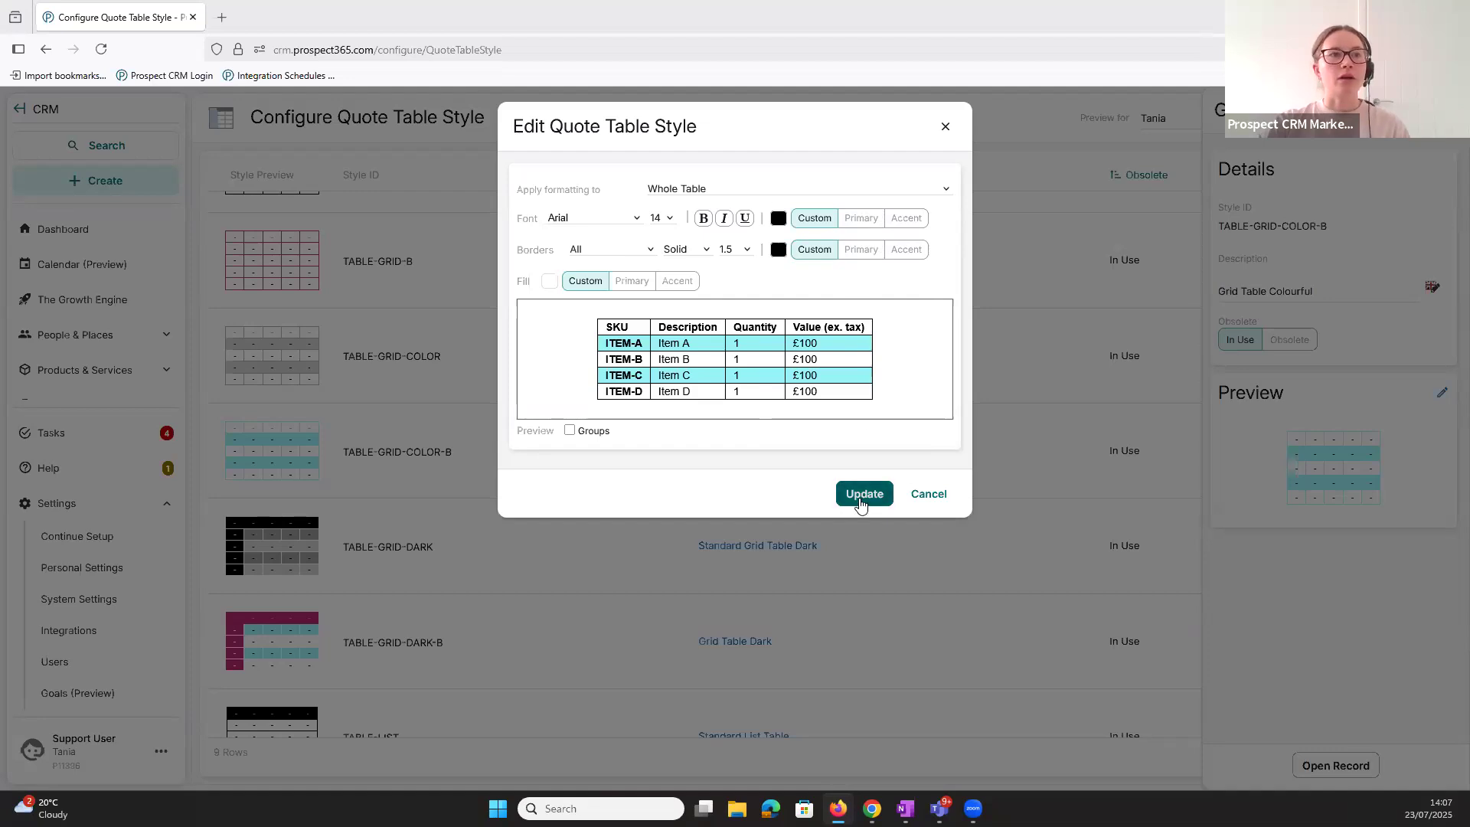
click(860, 498)
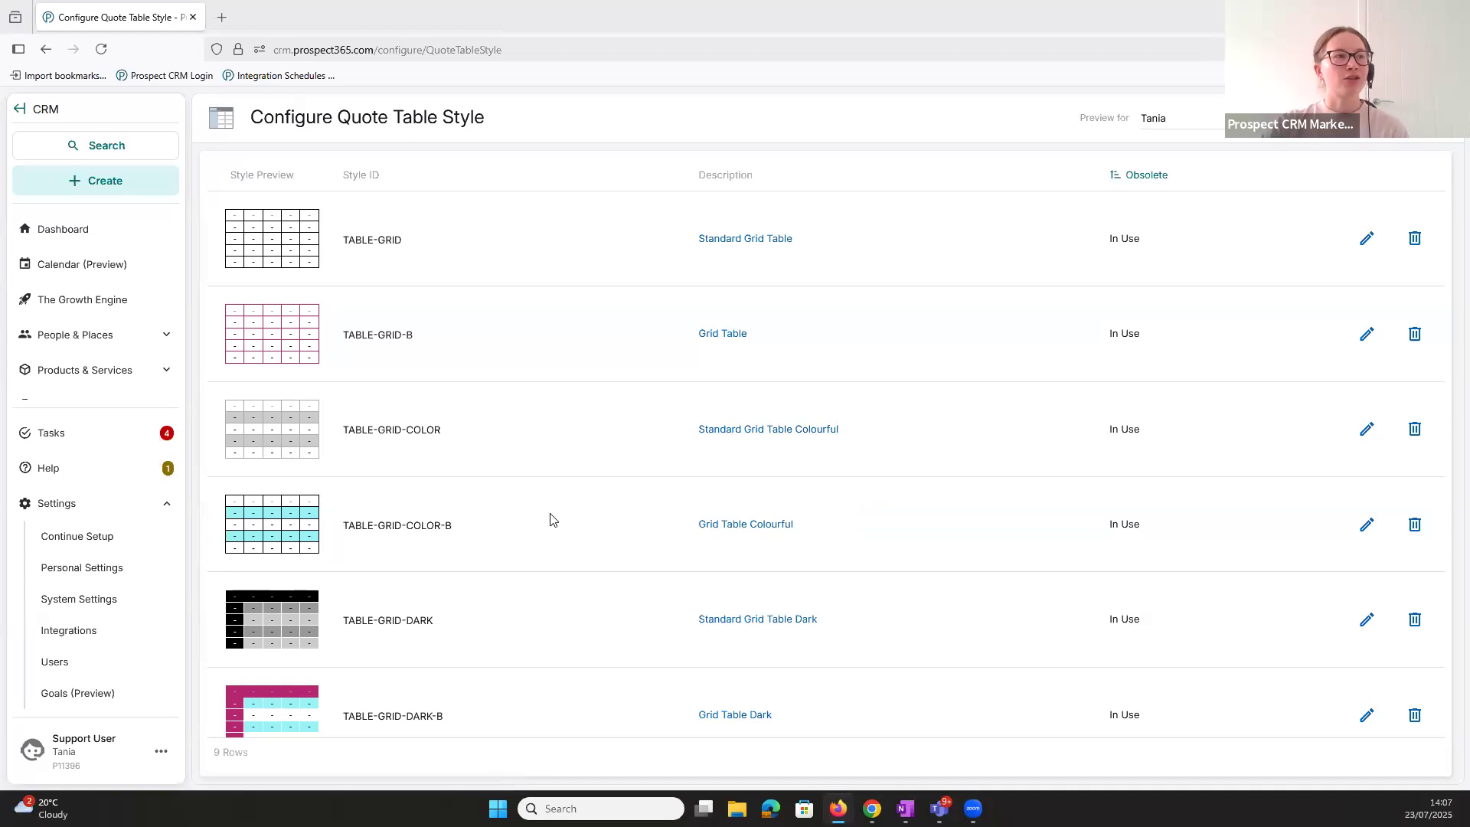
- Start a new quote table style and enter the presenter's first name followed by "Webinar" as its description
scroll(551, 521, down, 2)
scroll(551, 521, down, 2)
scroll(551, 523, up, 4)
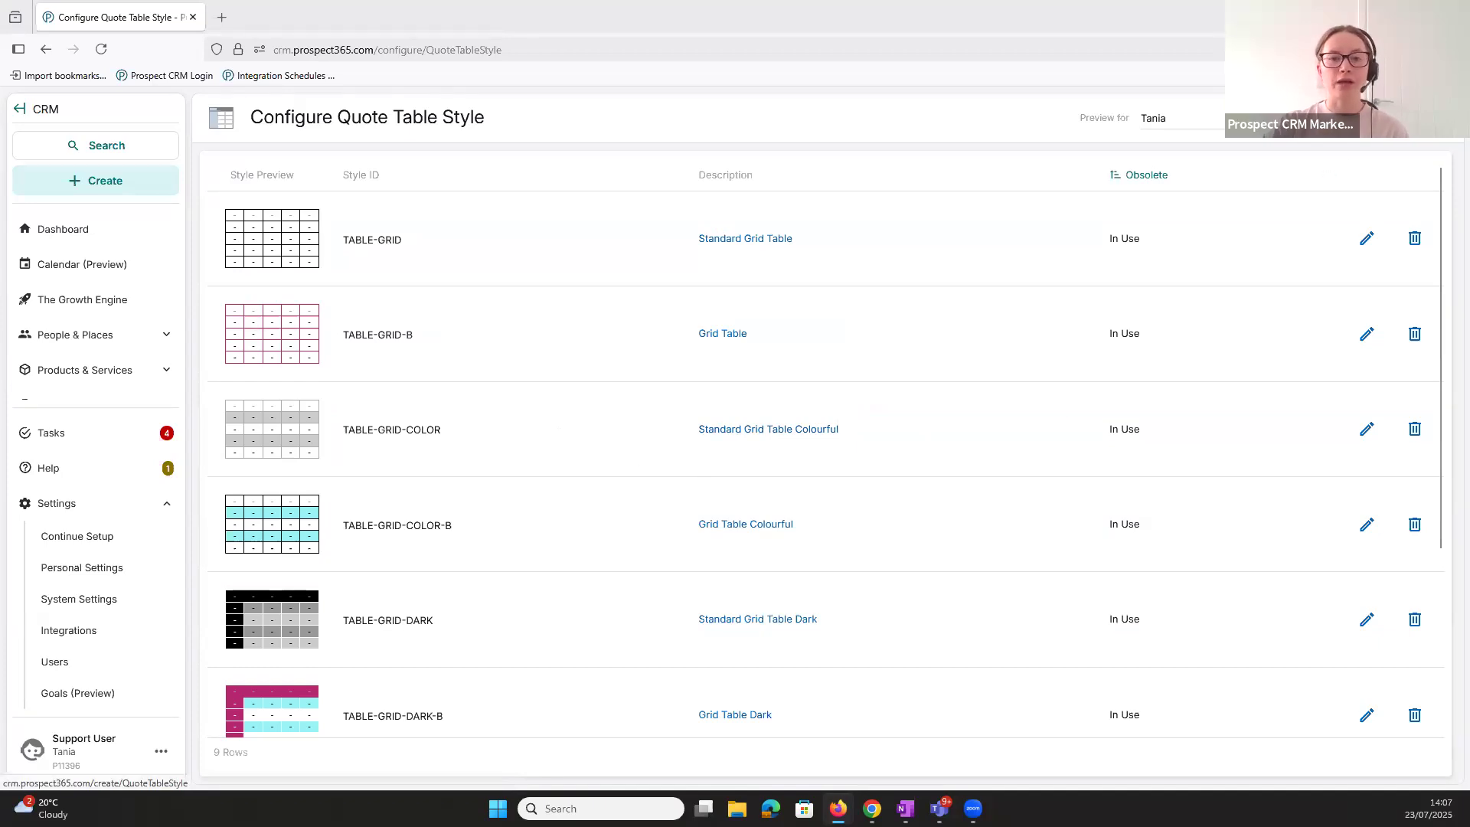
click(1327, 159)
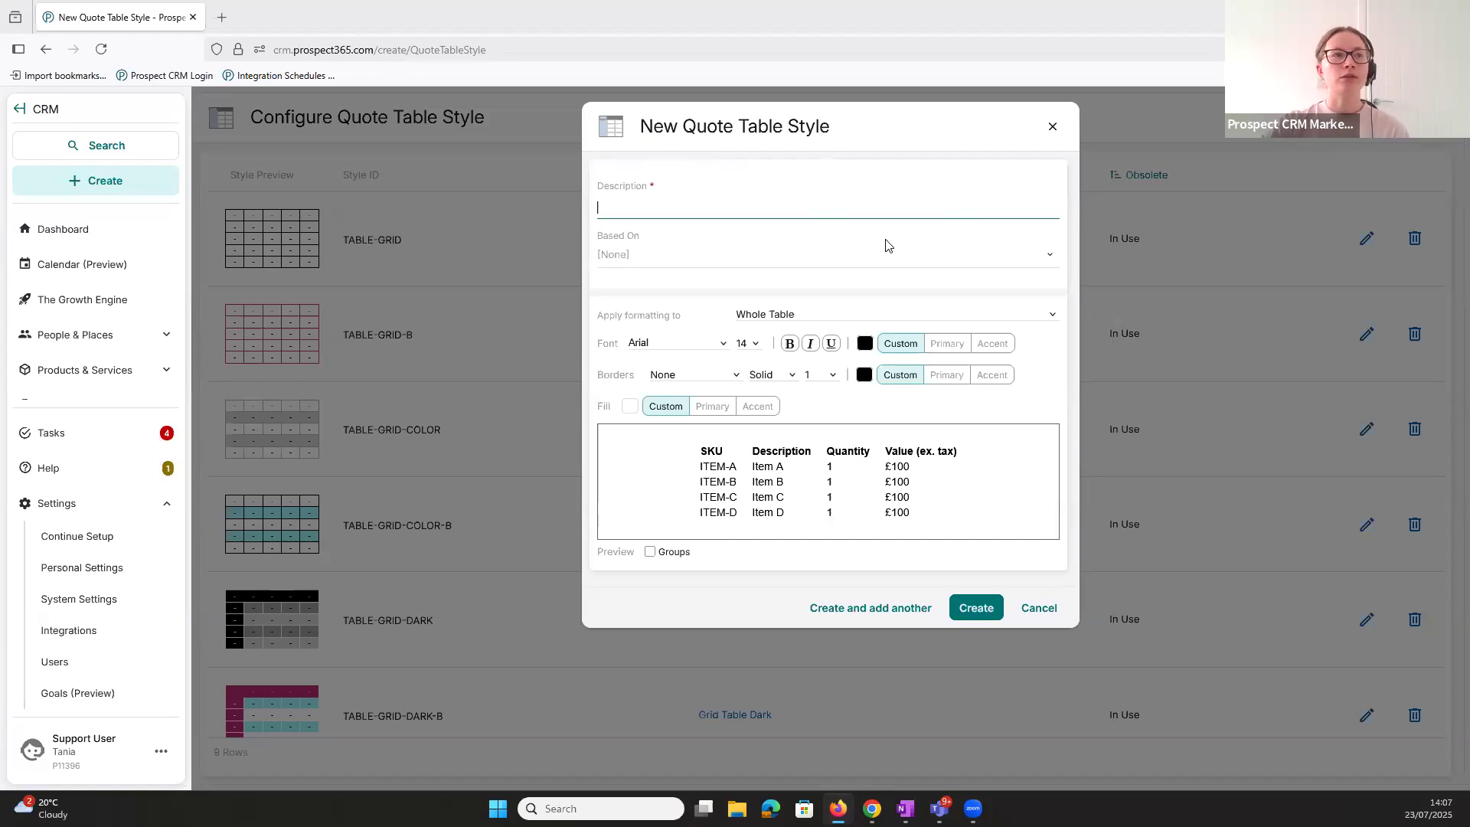
text(Ab)
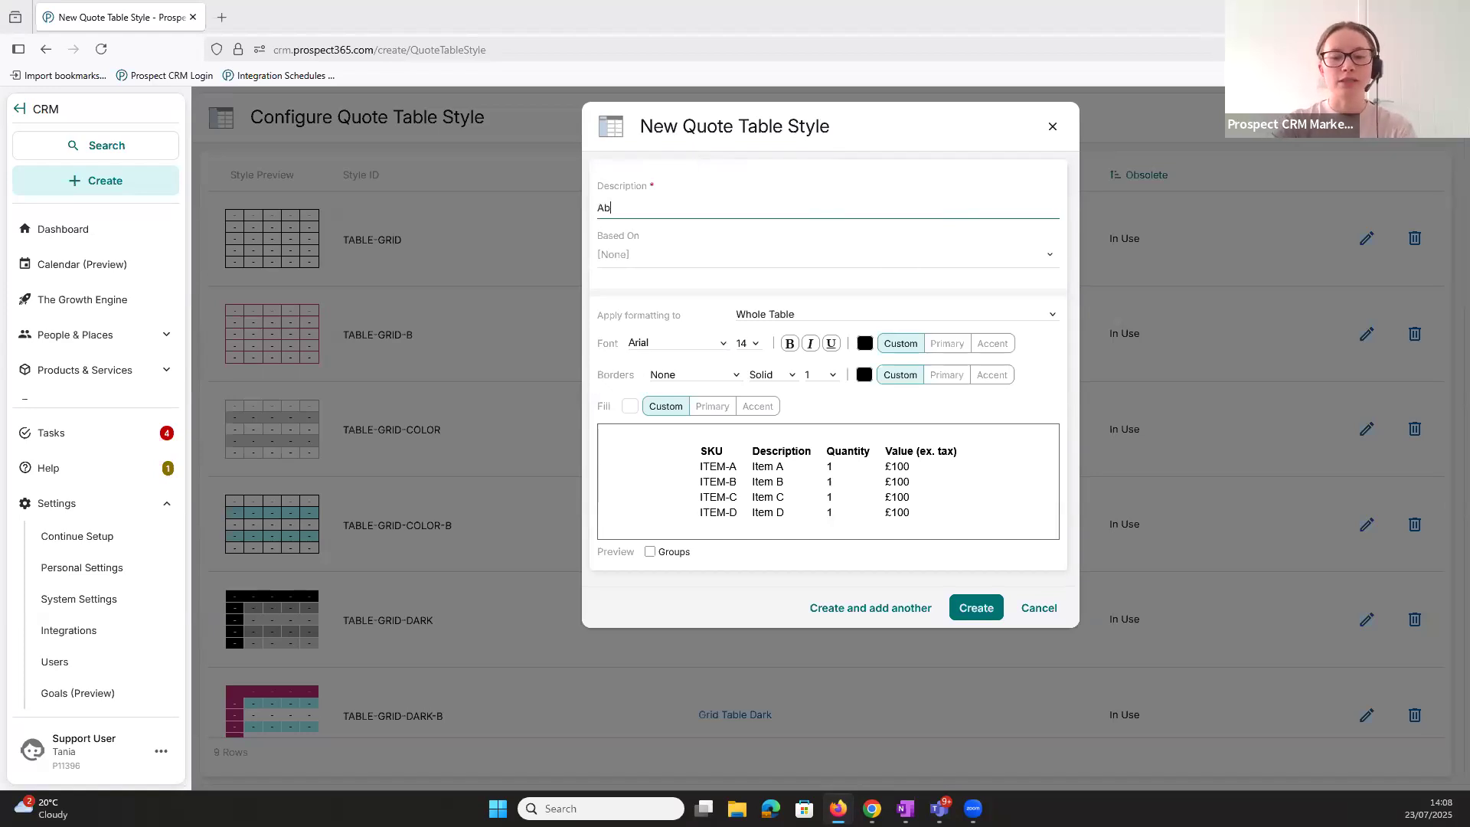
text(by Webinar)
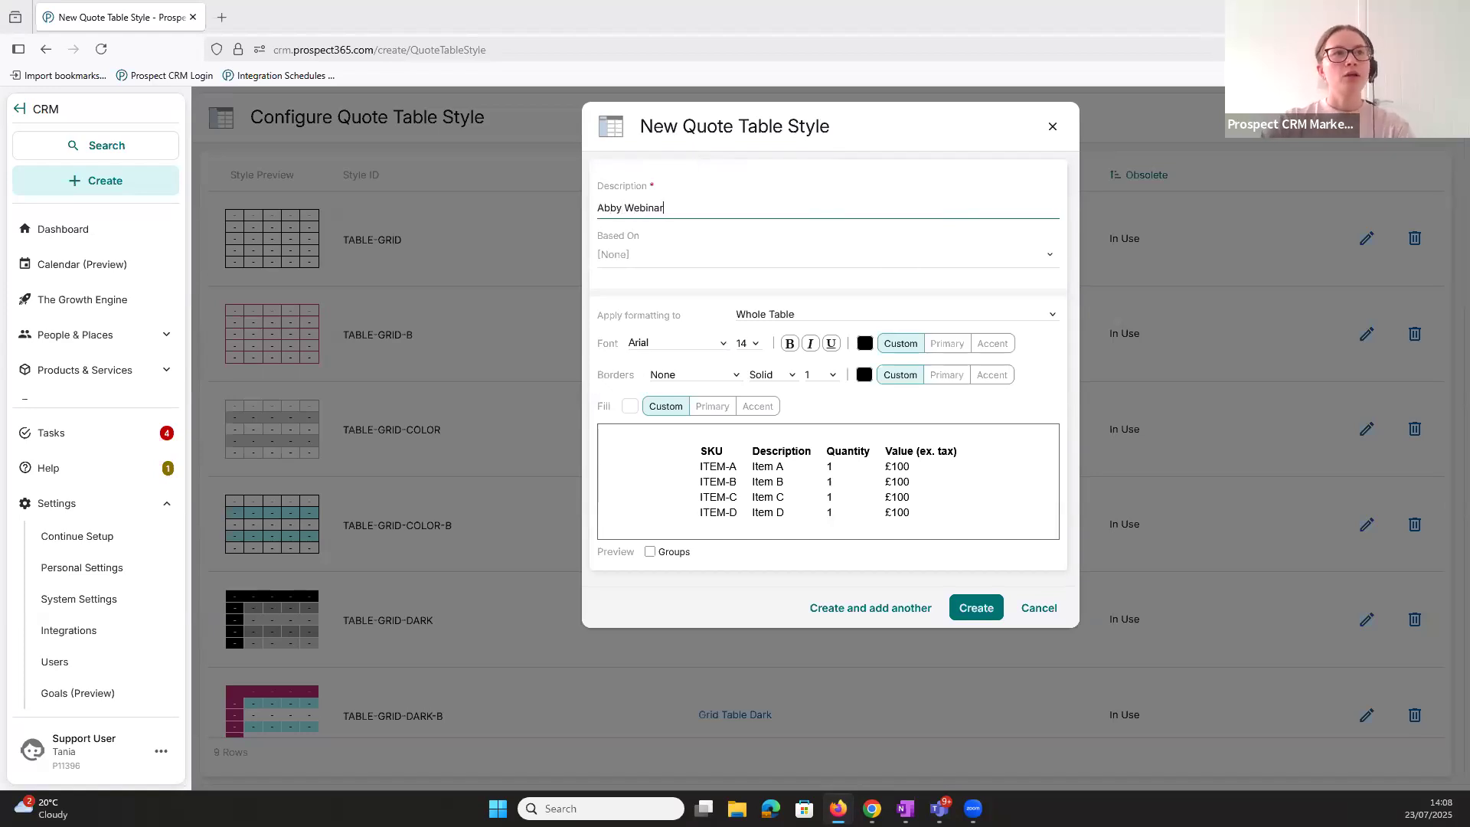
click(802, 254)
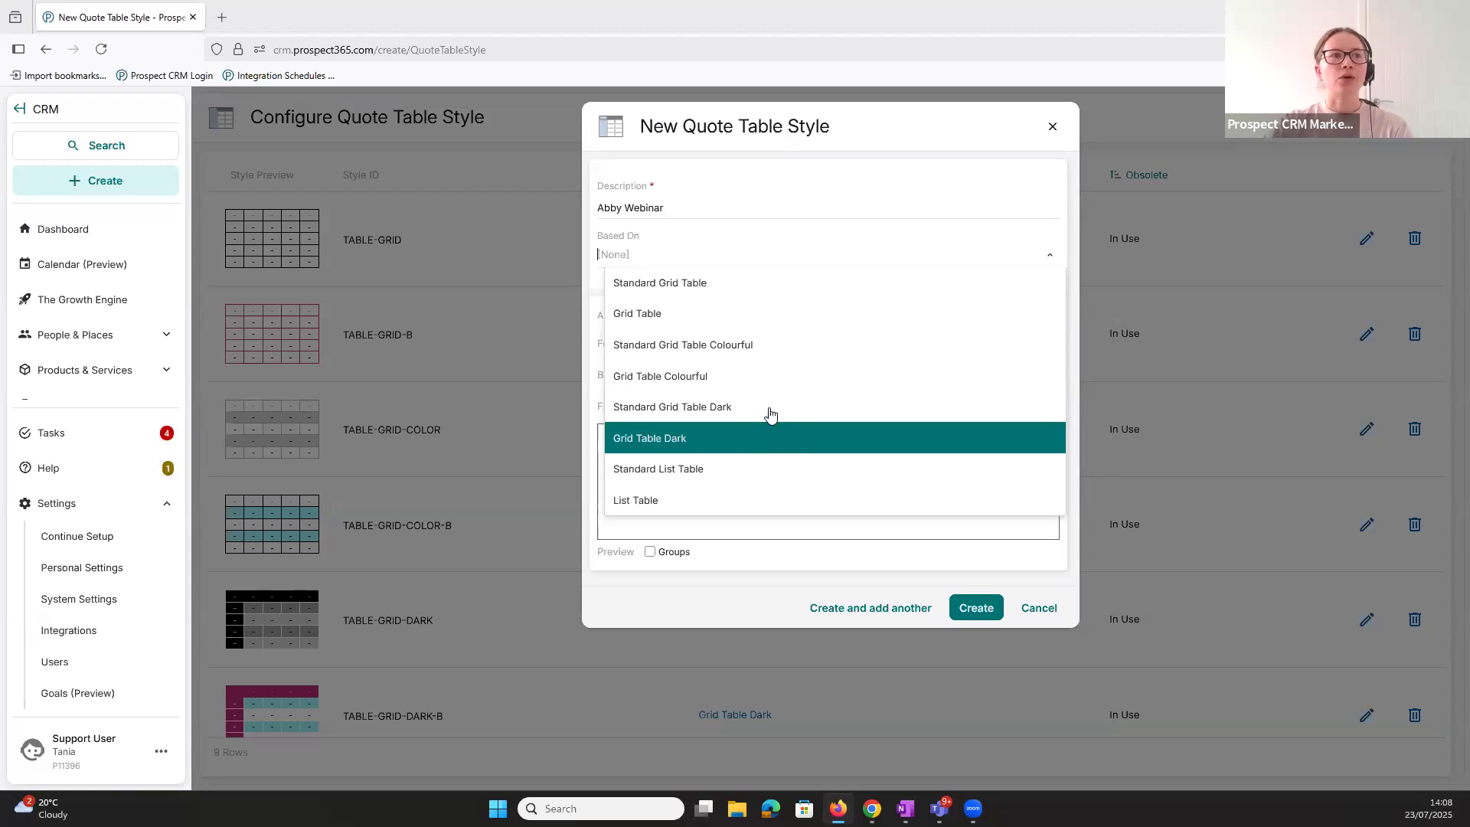
click(741, 228)
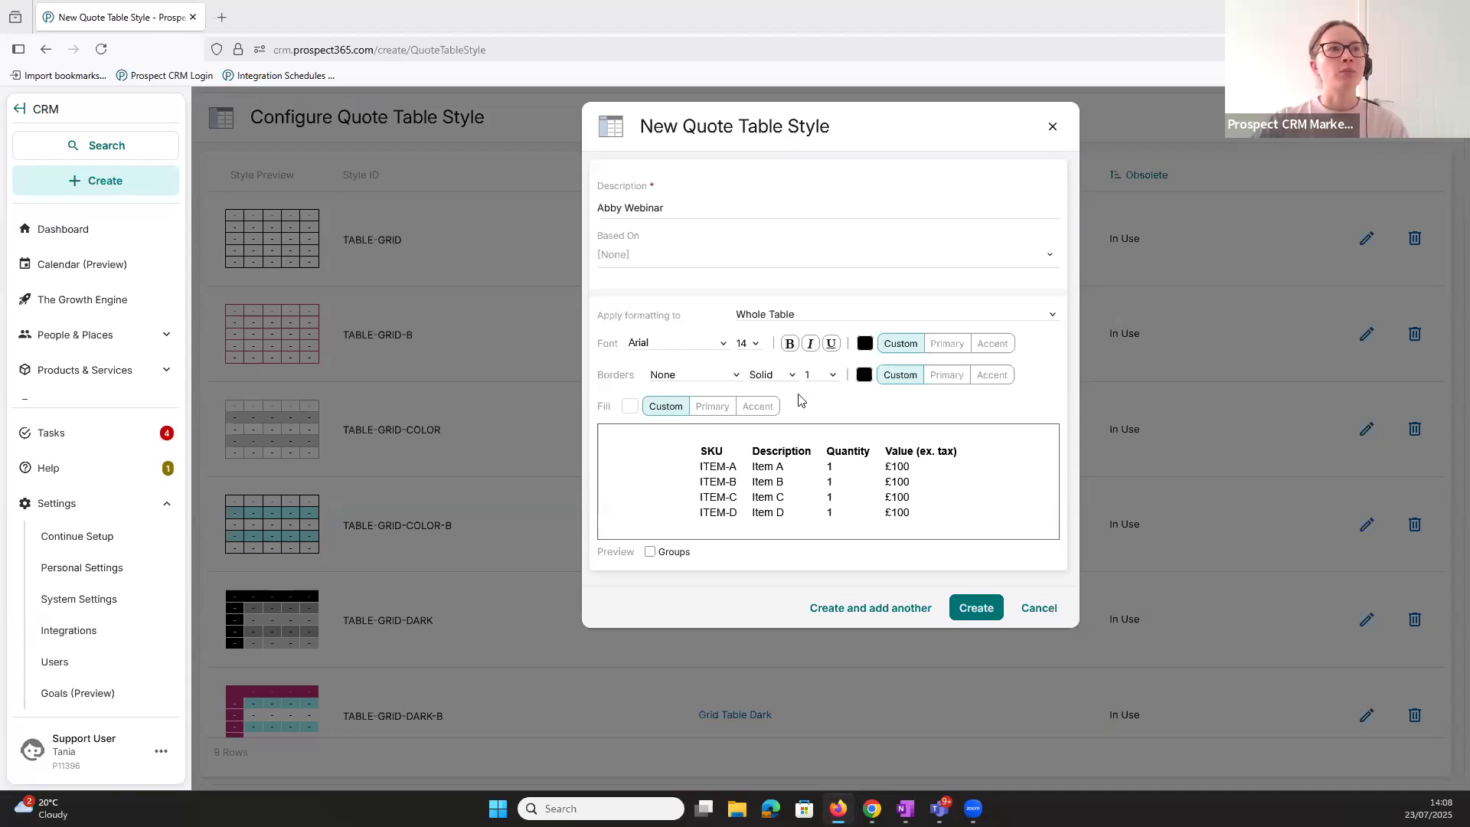
- Apply borders to All for the whole table in the new style and set their width to 1.5
click(713, 381)
click(704, 415)
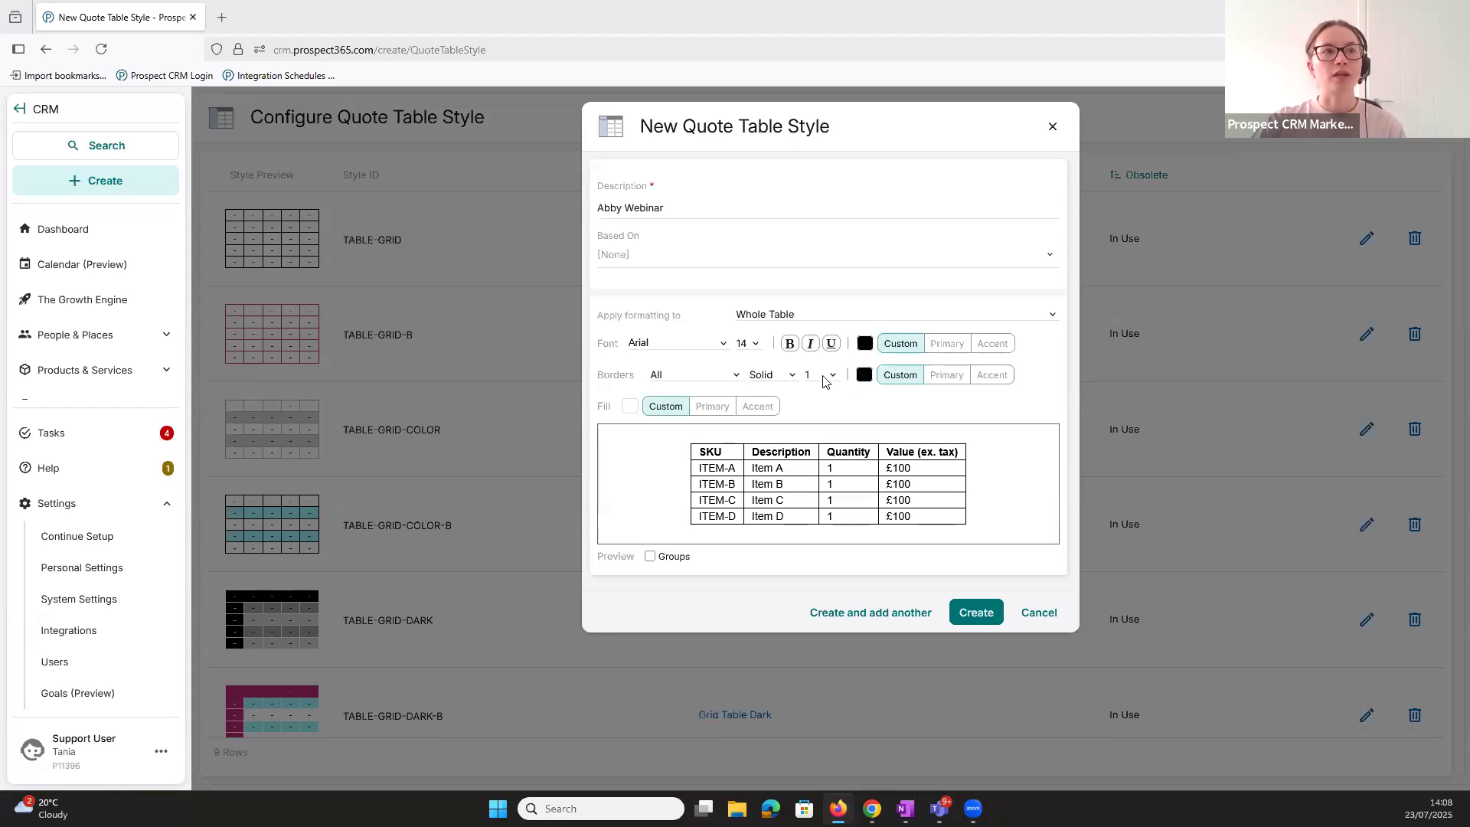
click(824, 380)
click(821, 470)
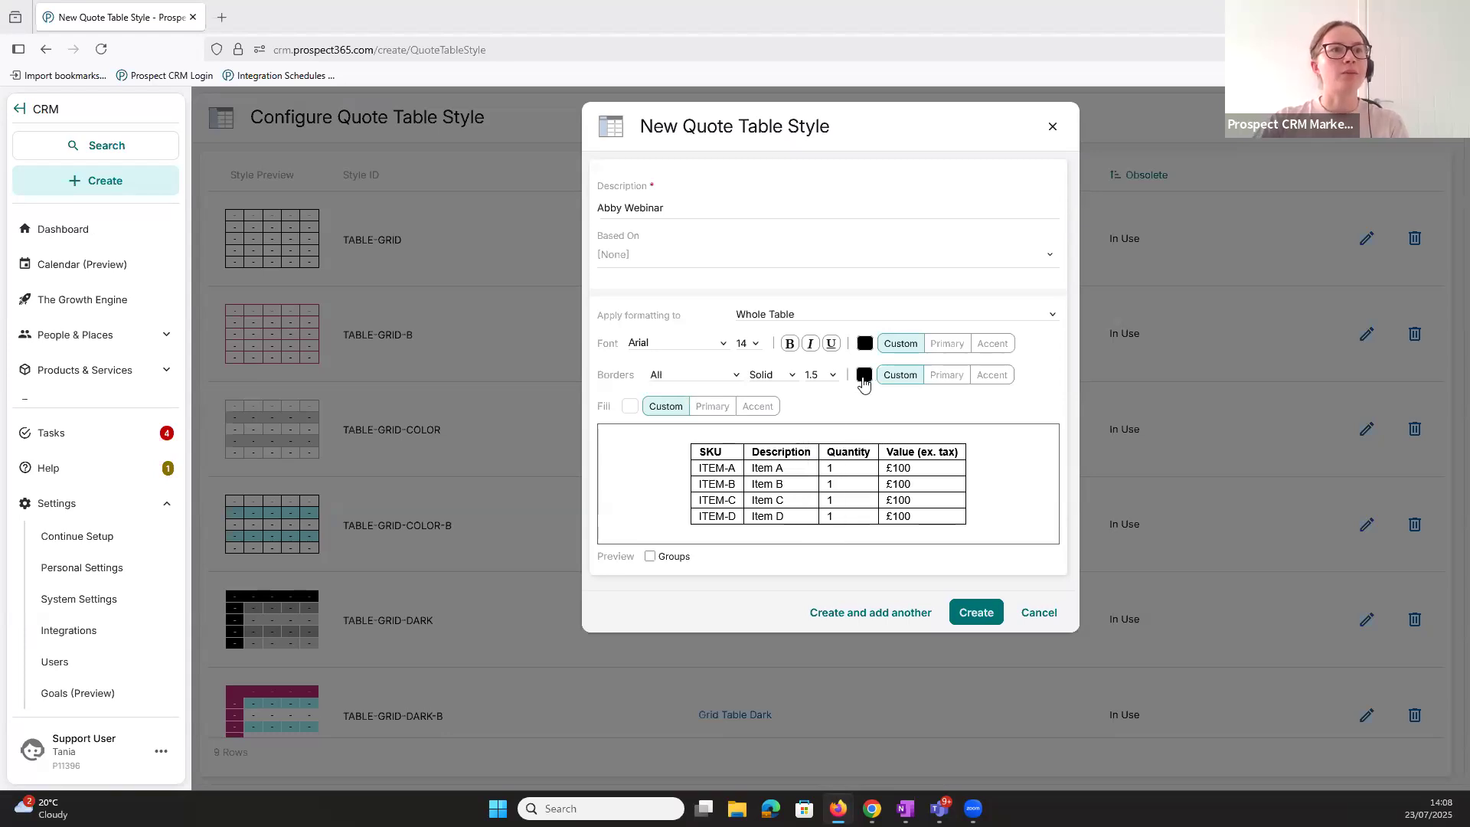
click(864, 383)
click(821, 406)
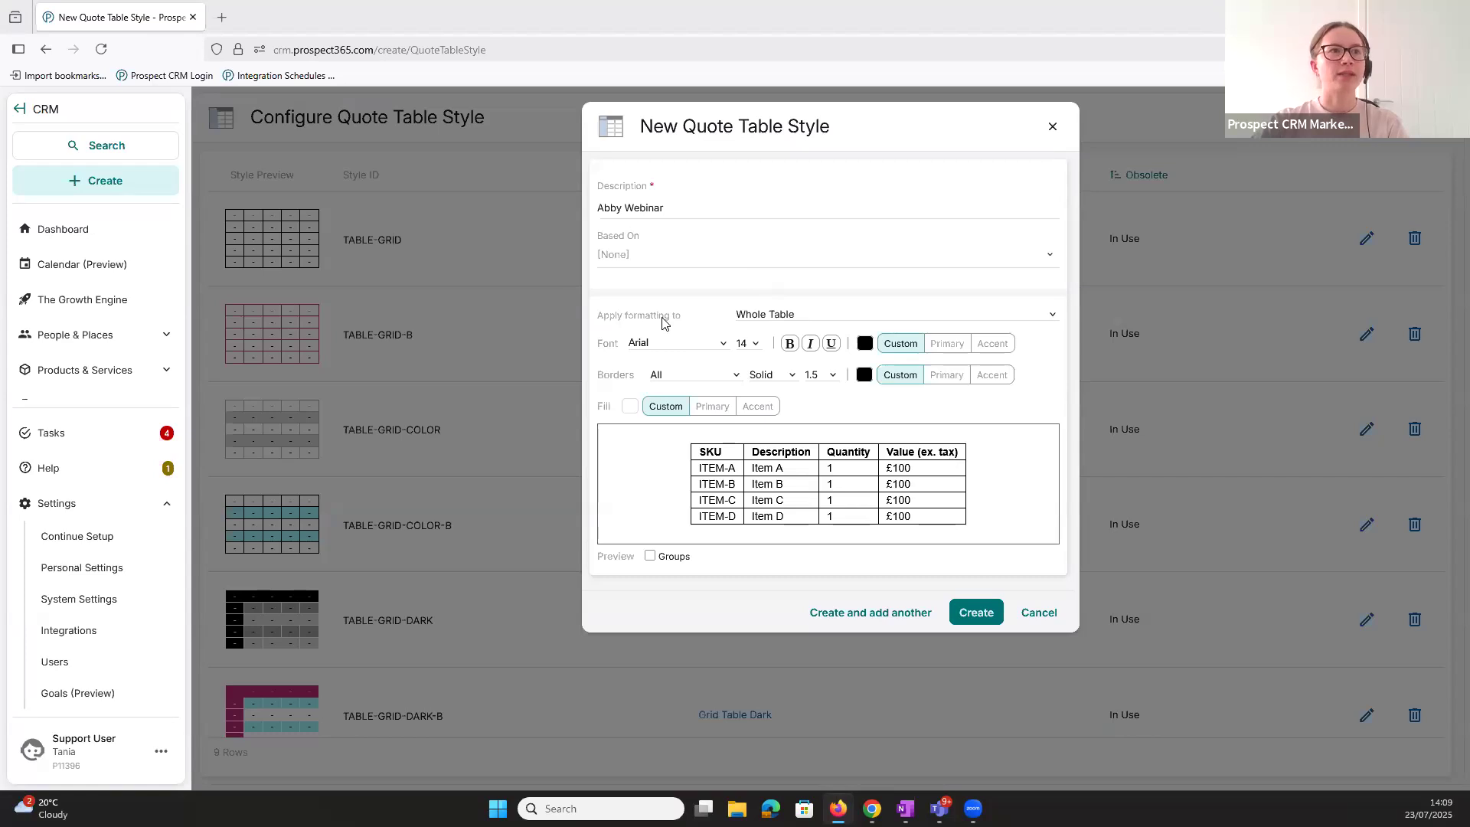
- Format the new style's Header Row with the Primary fill colour and a custom near-white font colour #fffaff
click(761, 316)
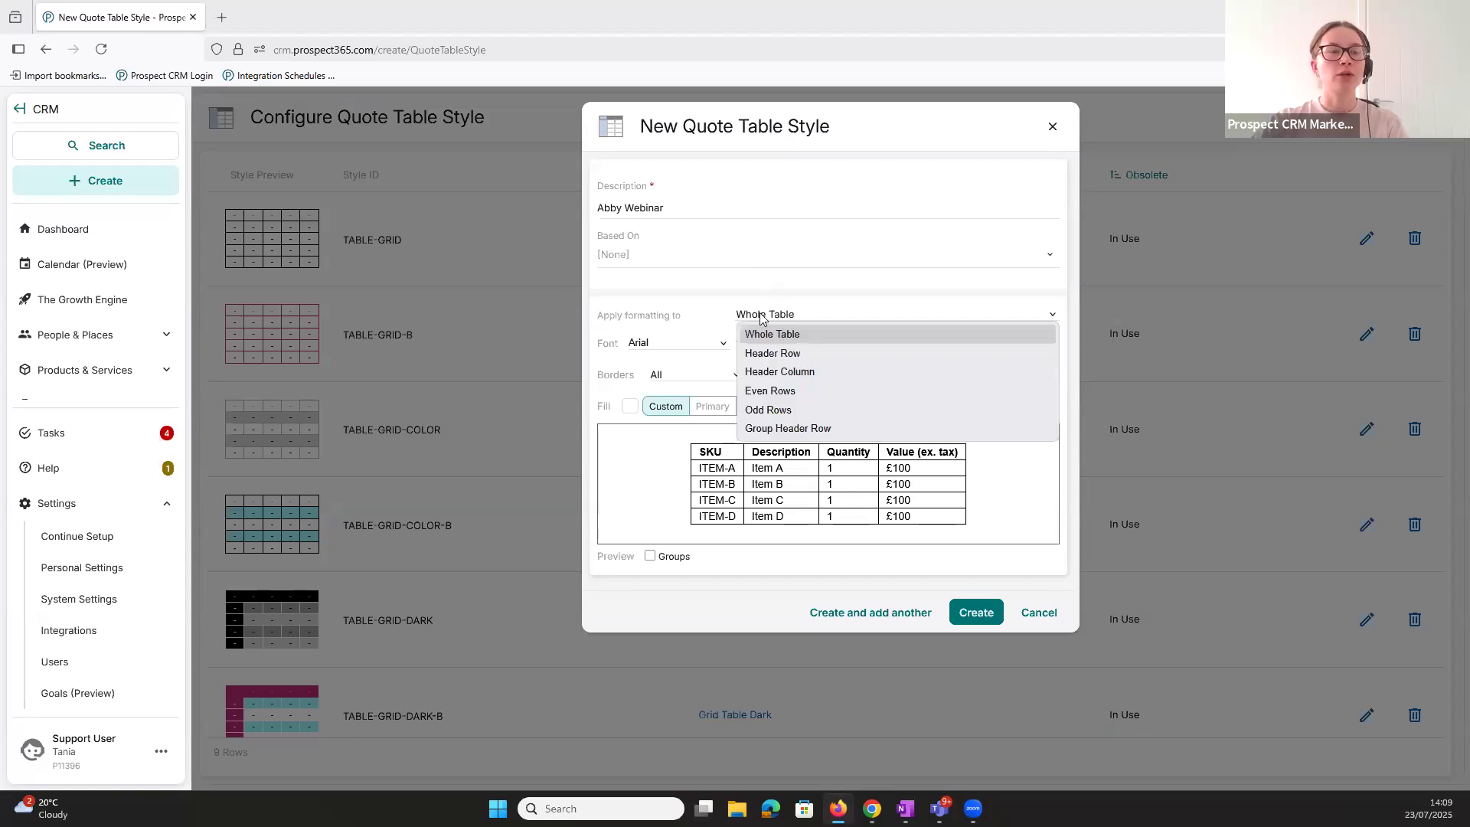
click(802, 354)
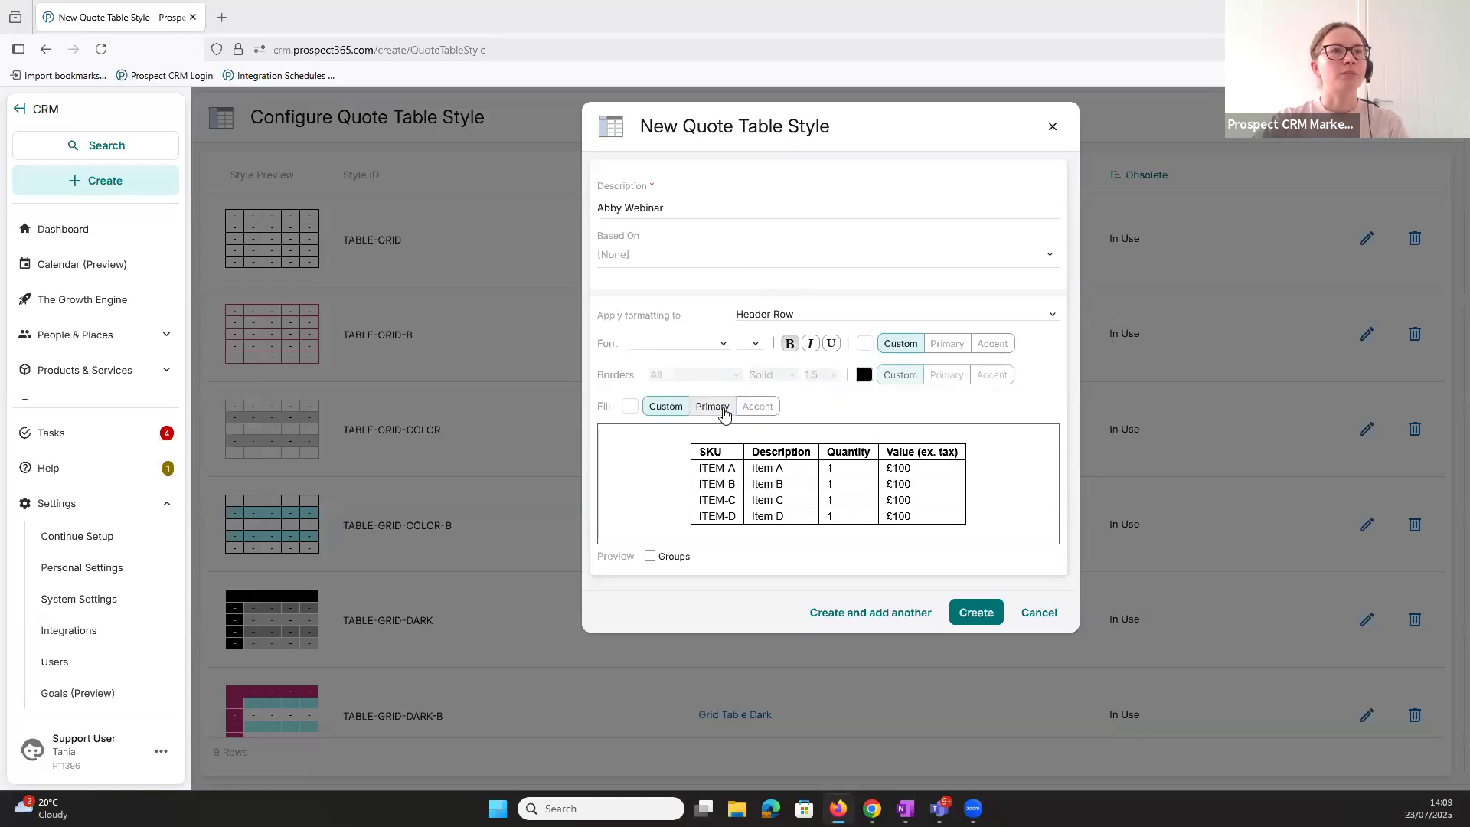
click(724, 414)
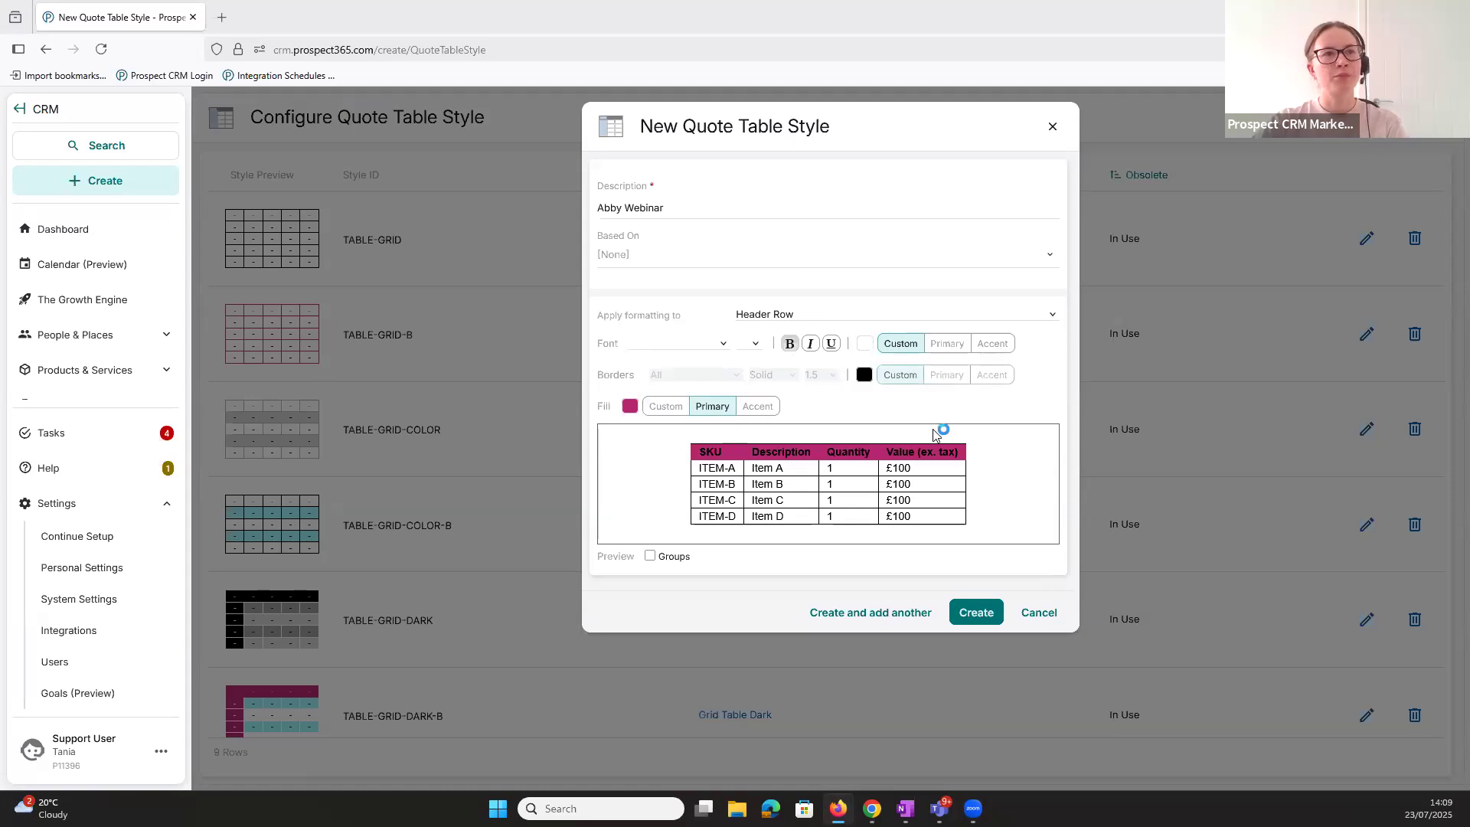
click(865, 345)
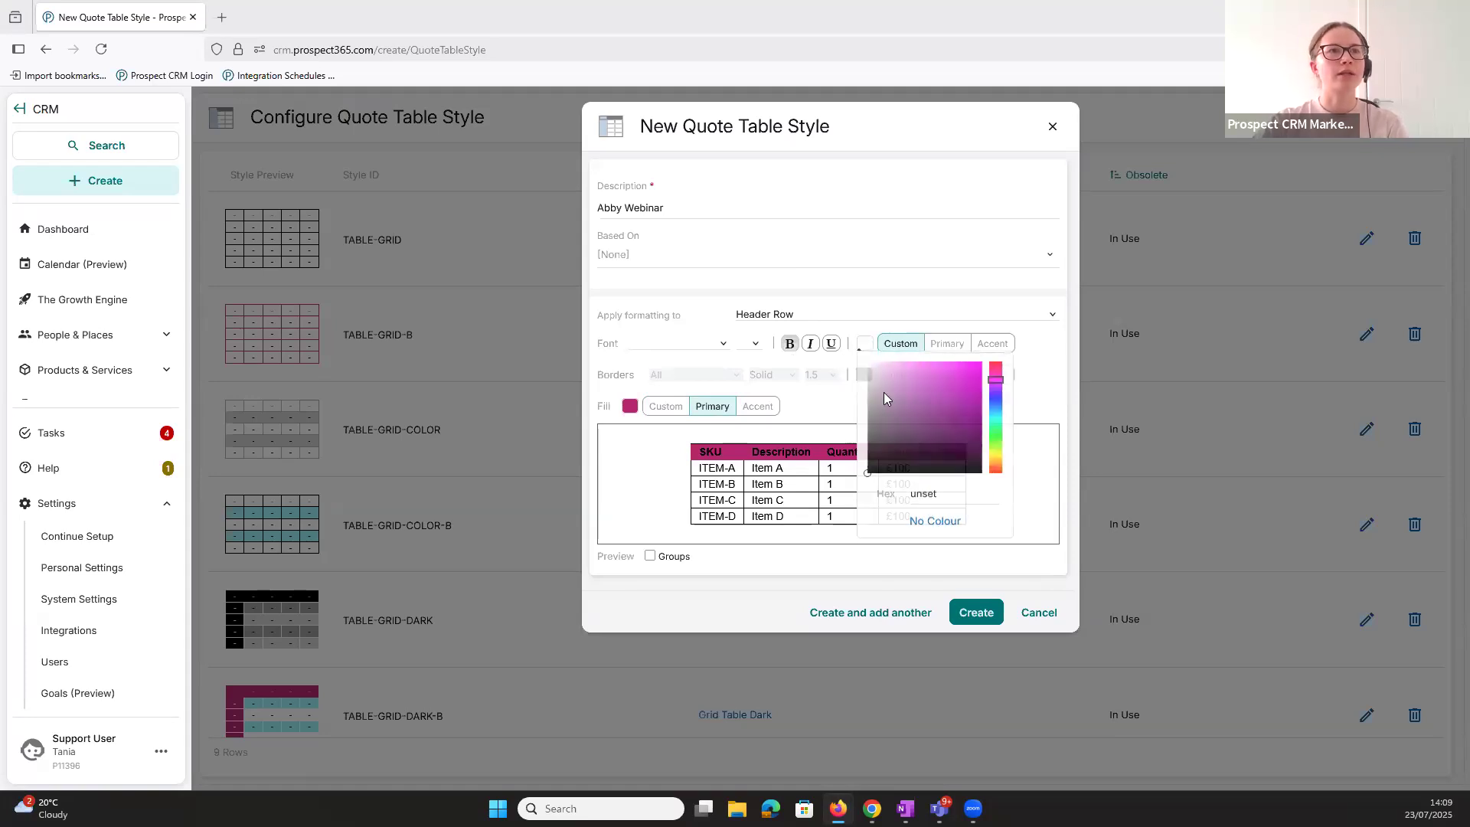
click(870, 362)
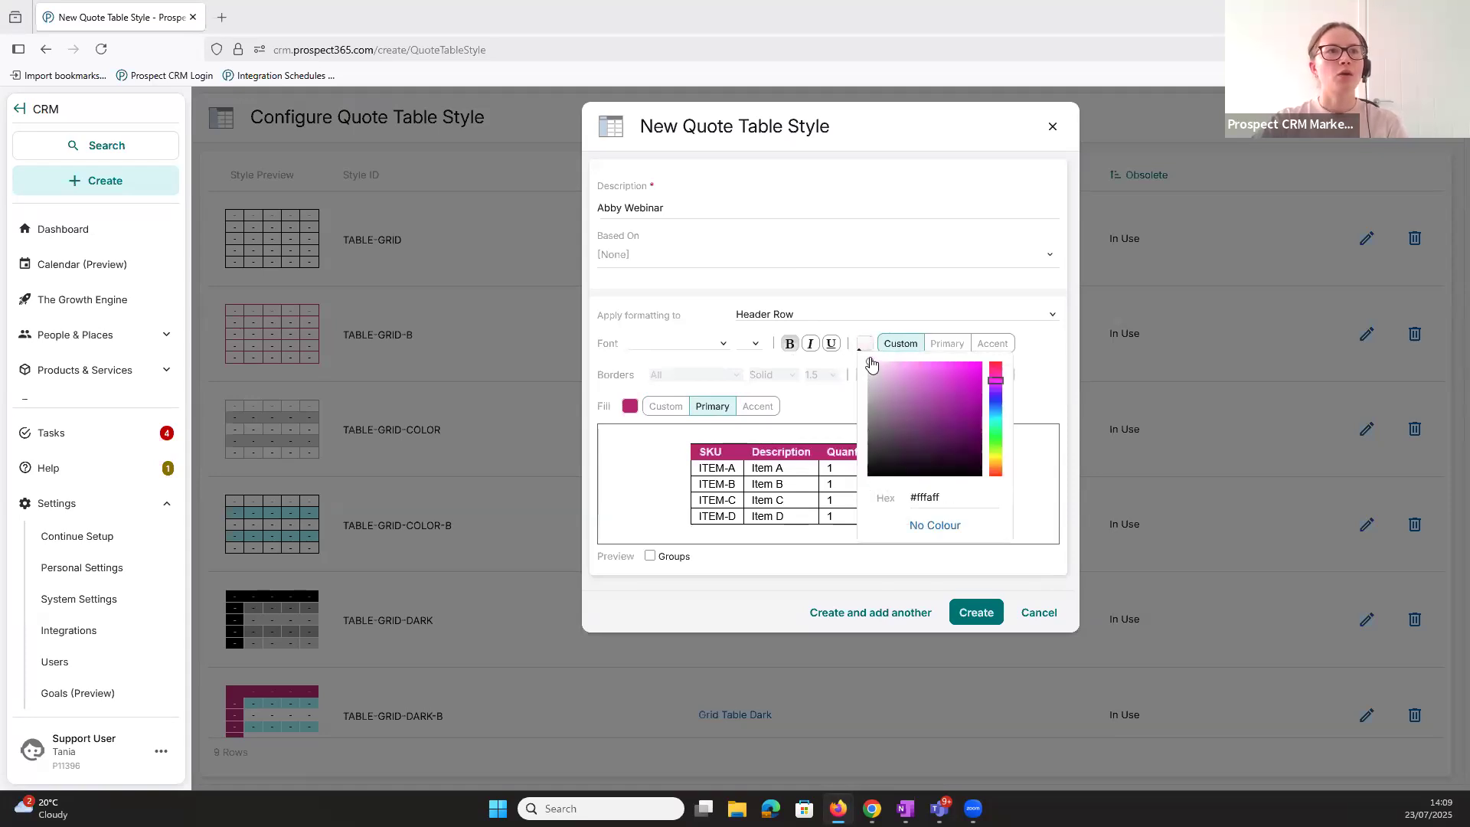
click(1052, 345)
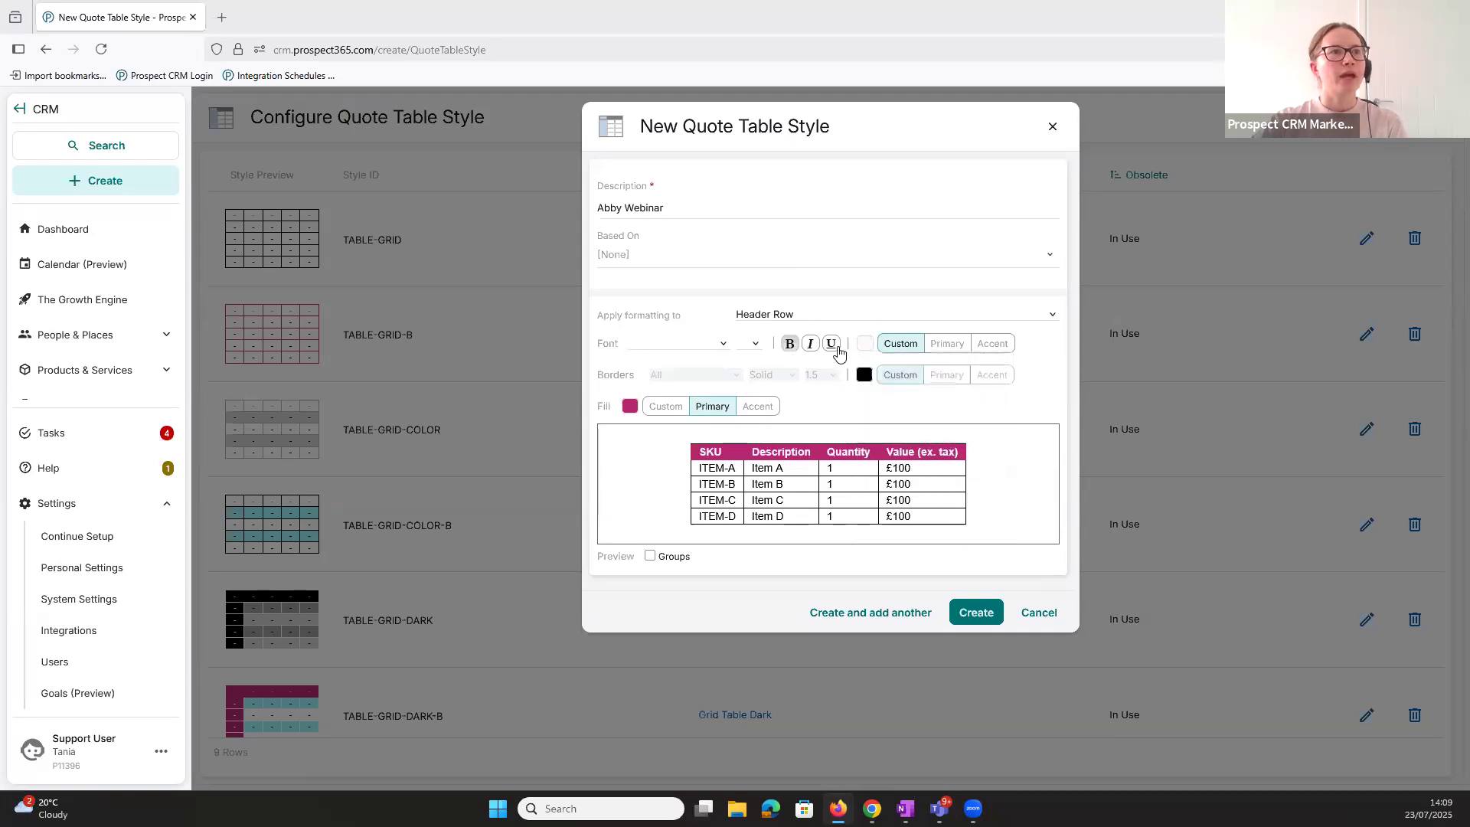
click(719, 346)
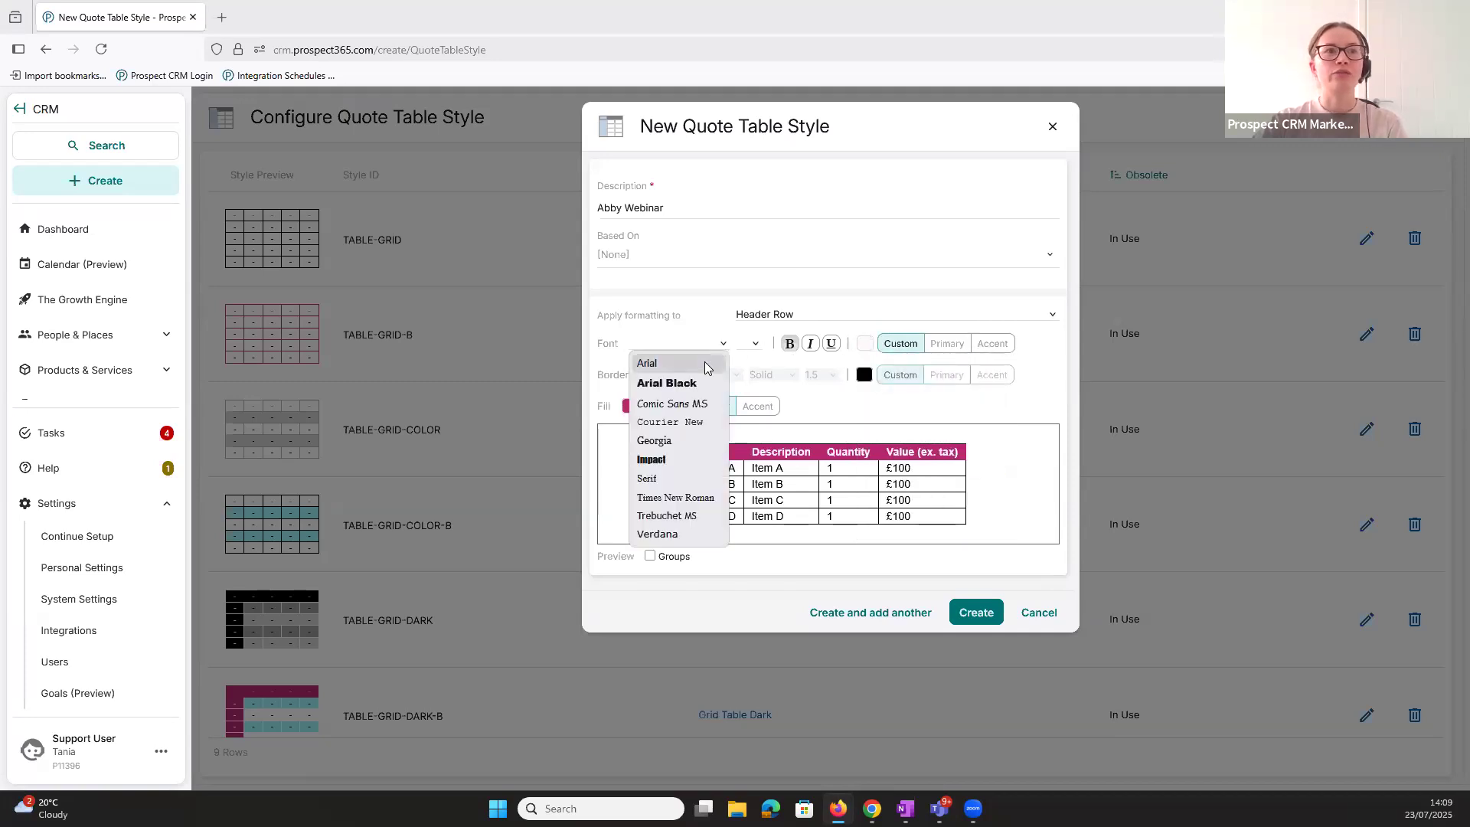
click(755, 345)
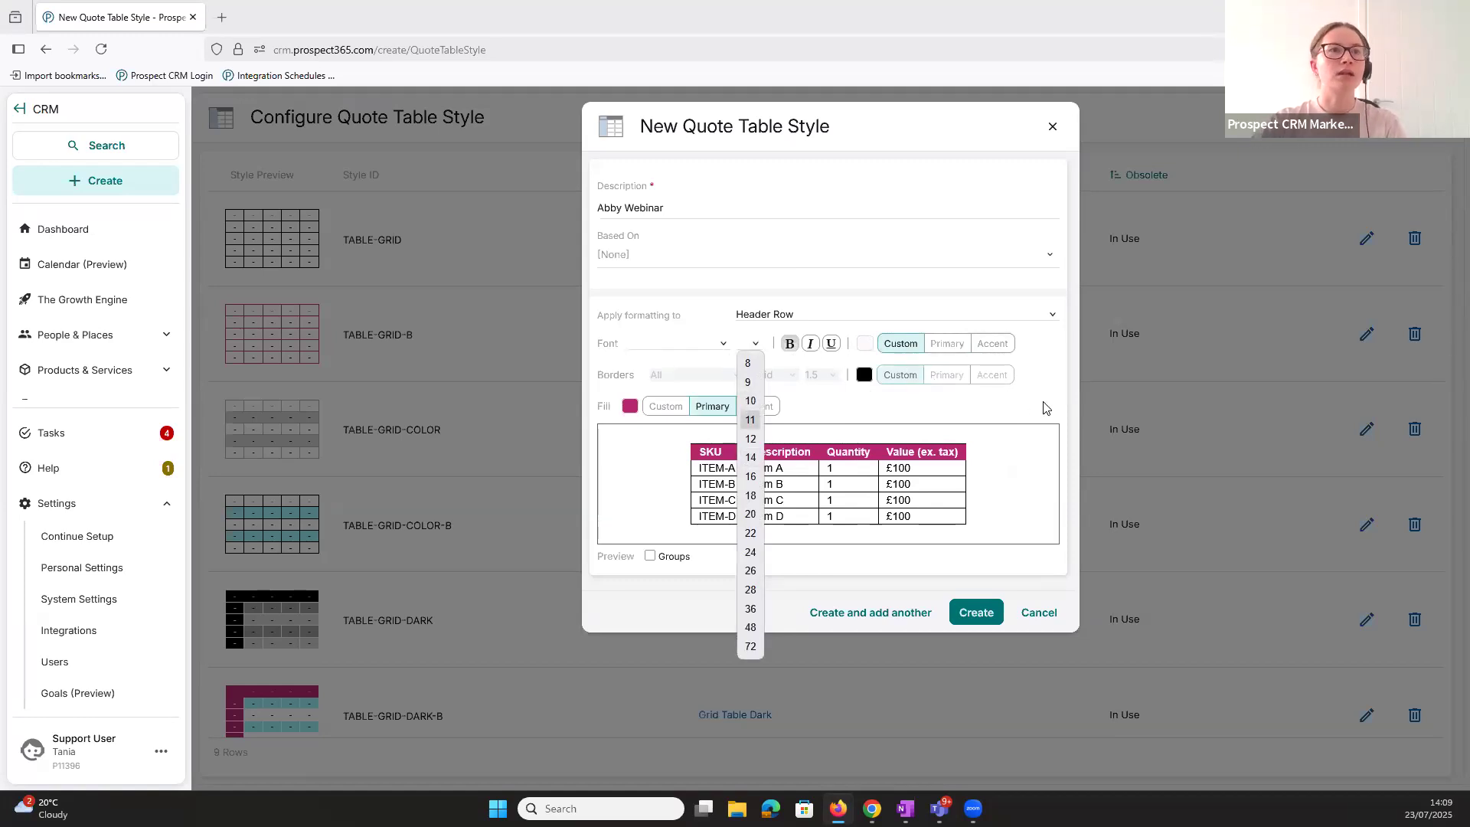
click(868, 362)
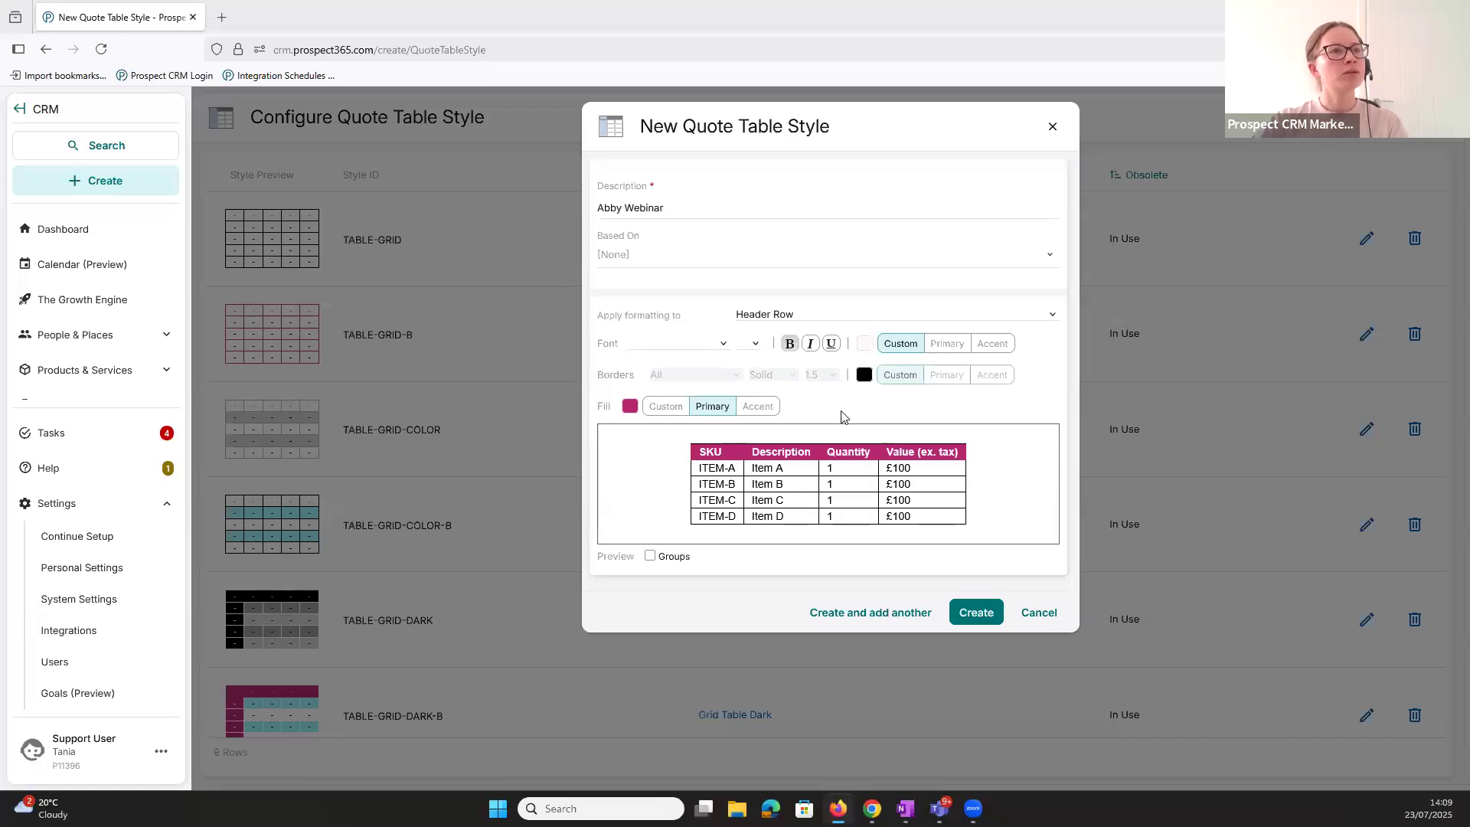
- Fill the Header Column of the new style with the Accent colour
click(820, 316)
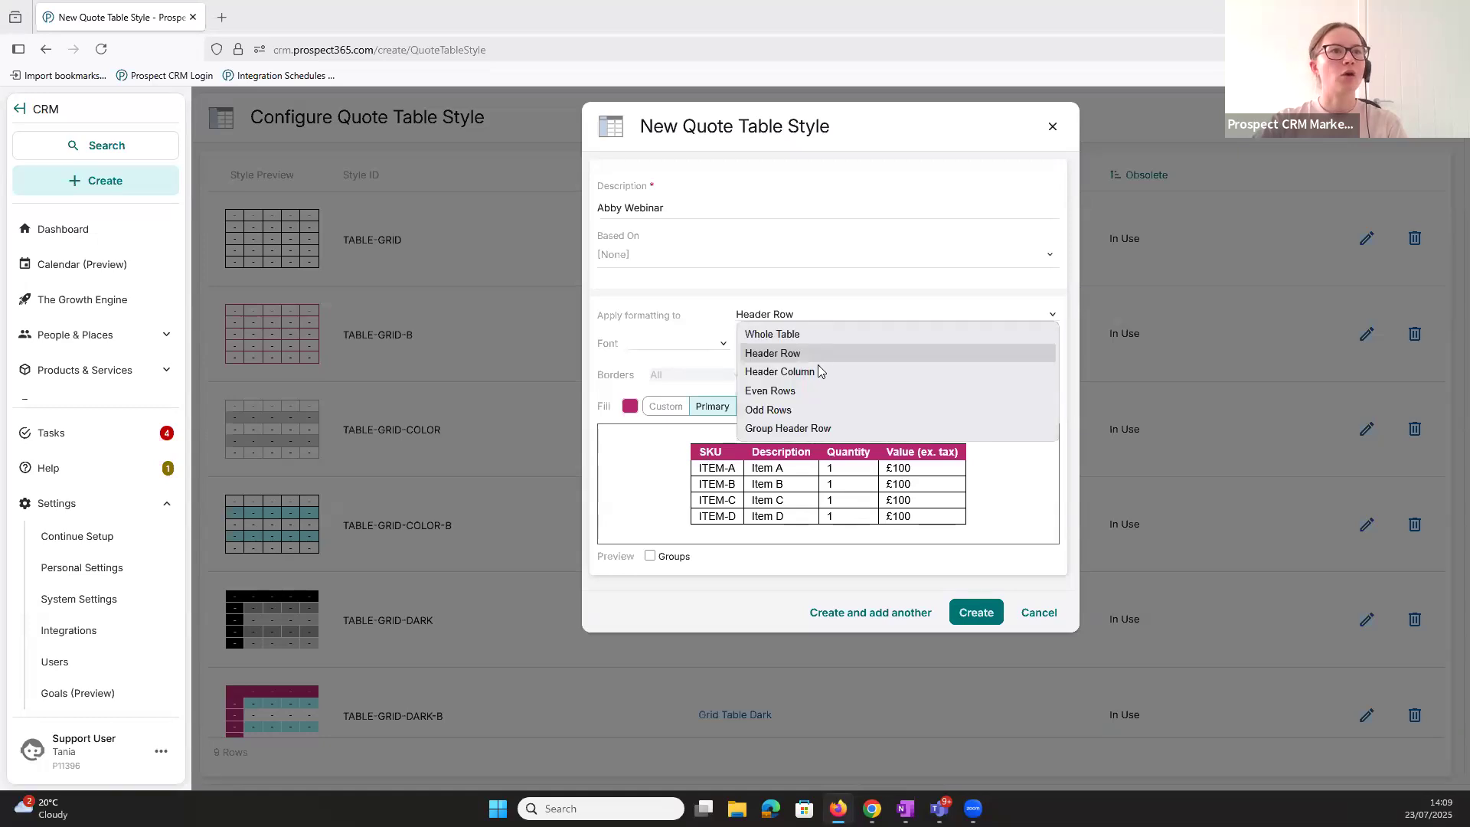
click(818, 373)
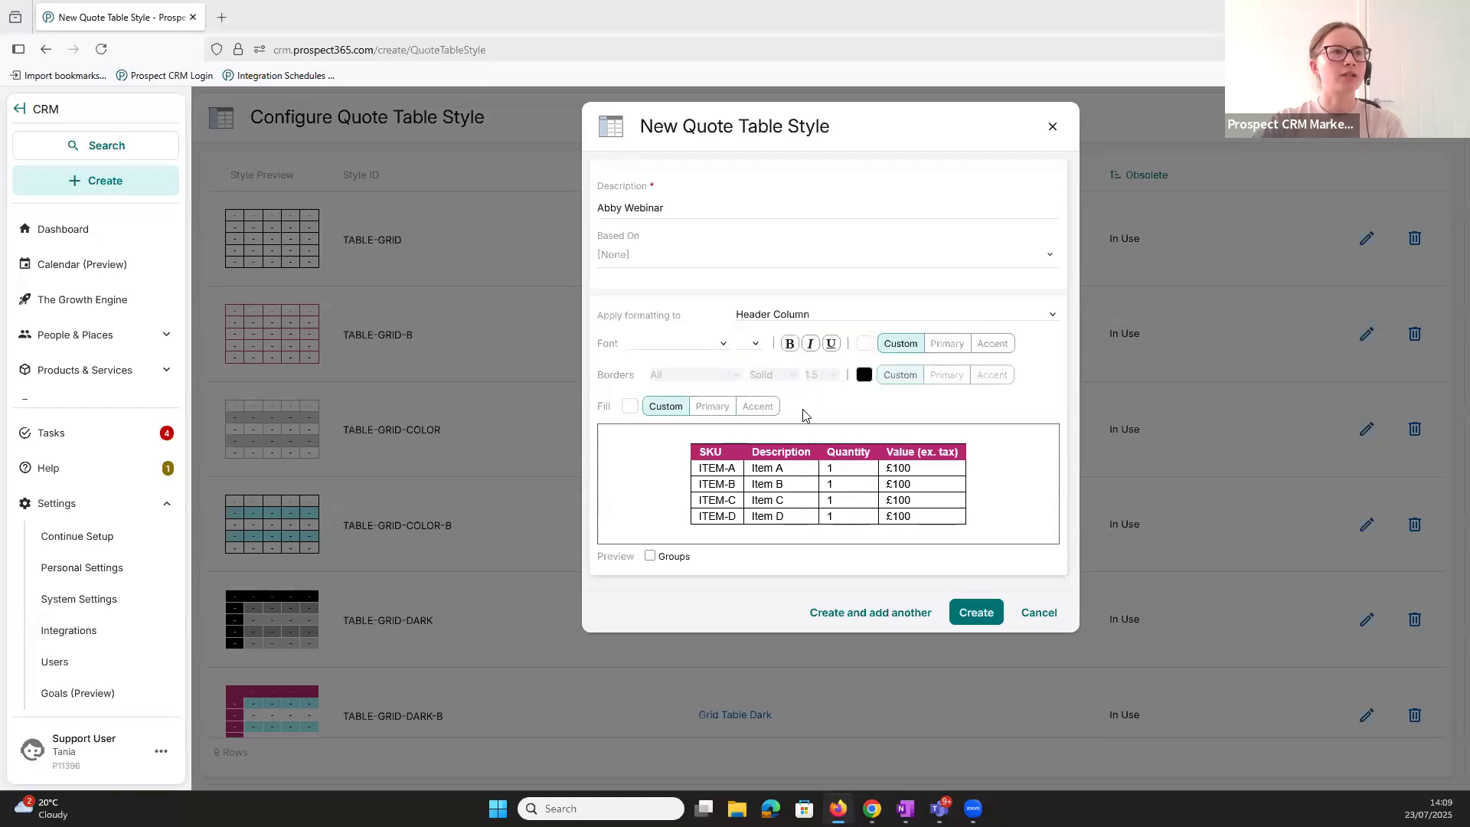
click(767, 417)
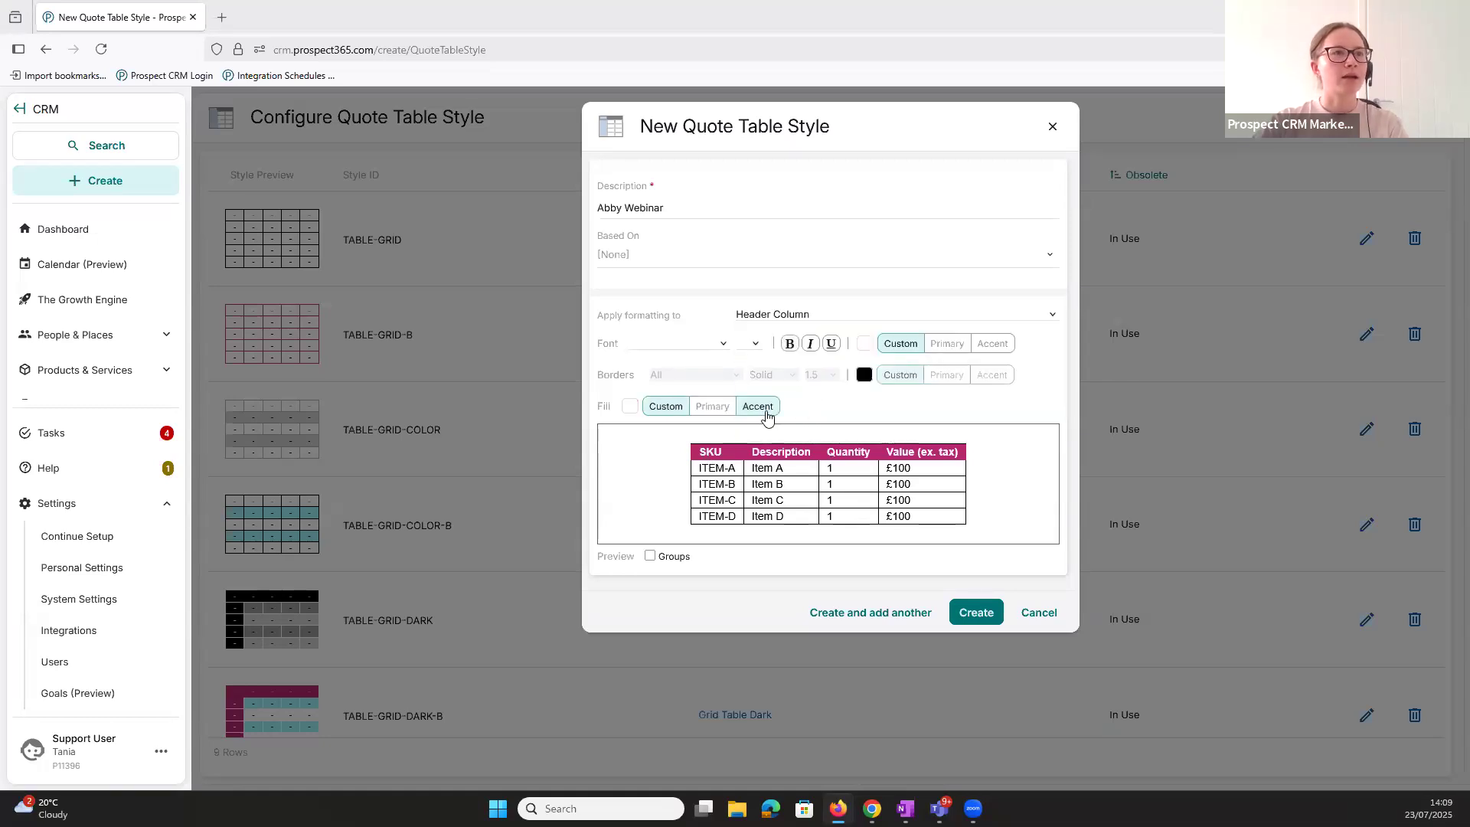
click(767, 416)
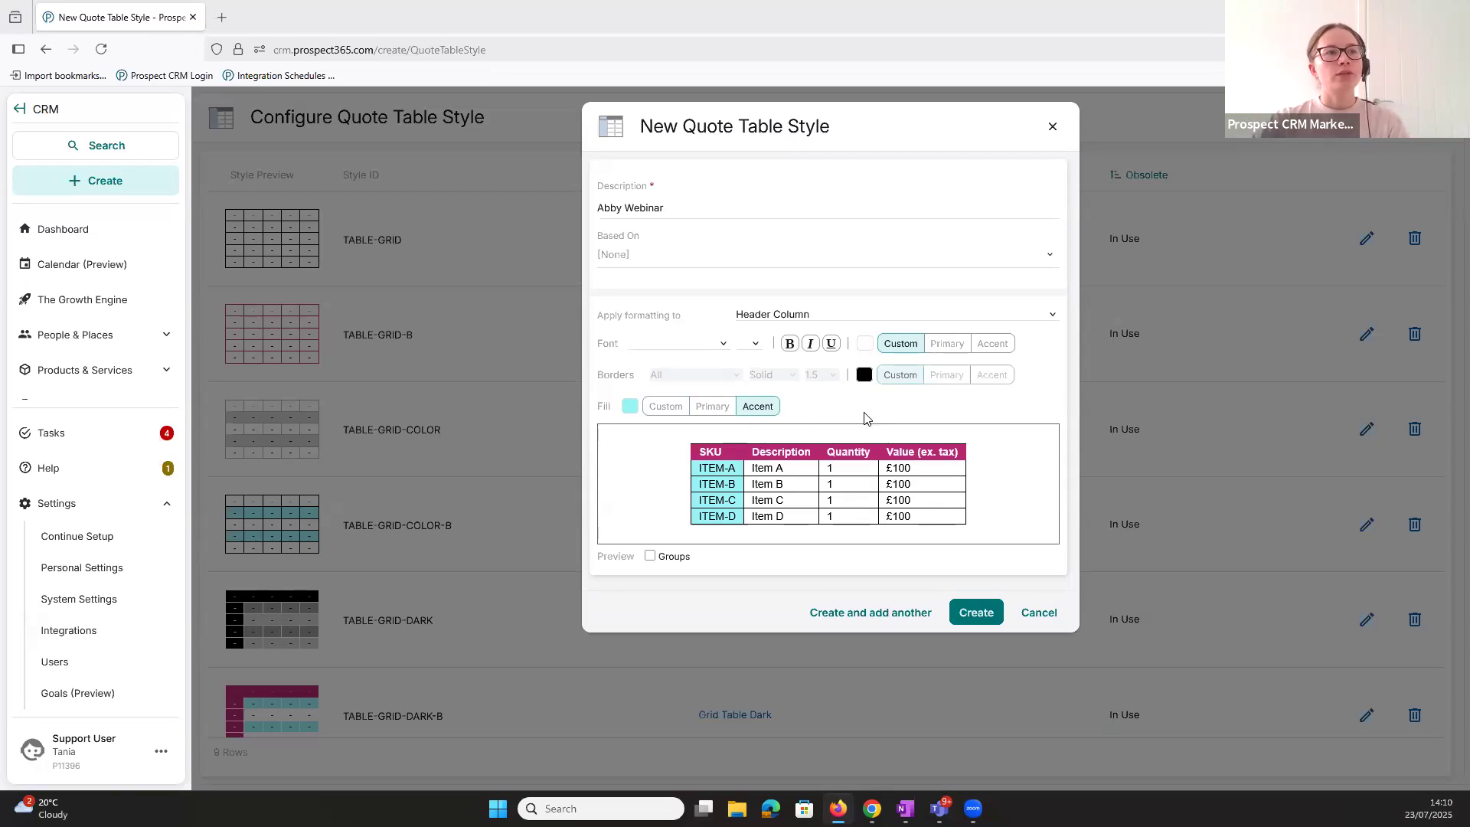
- Make the Group Header Row text italic, showing groups in the preview only while making this change
click(649, 558)
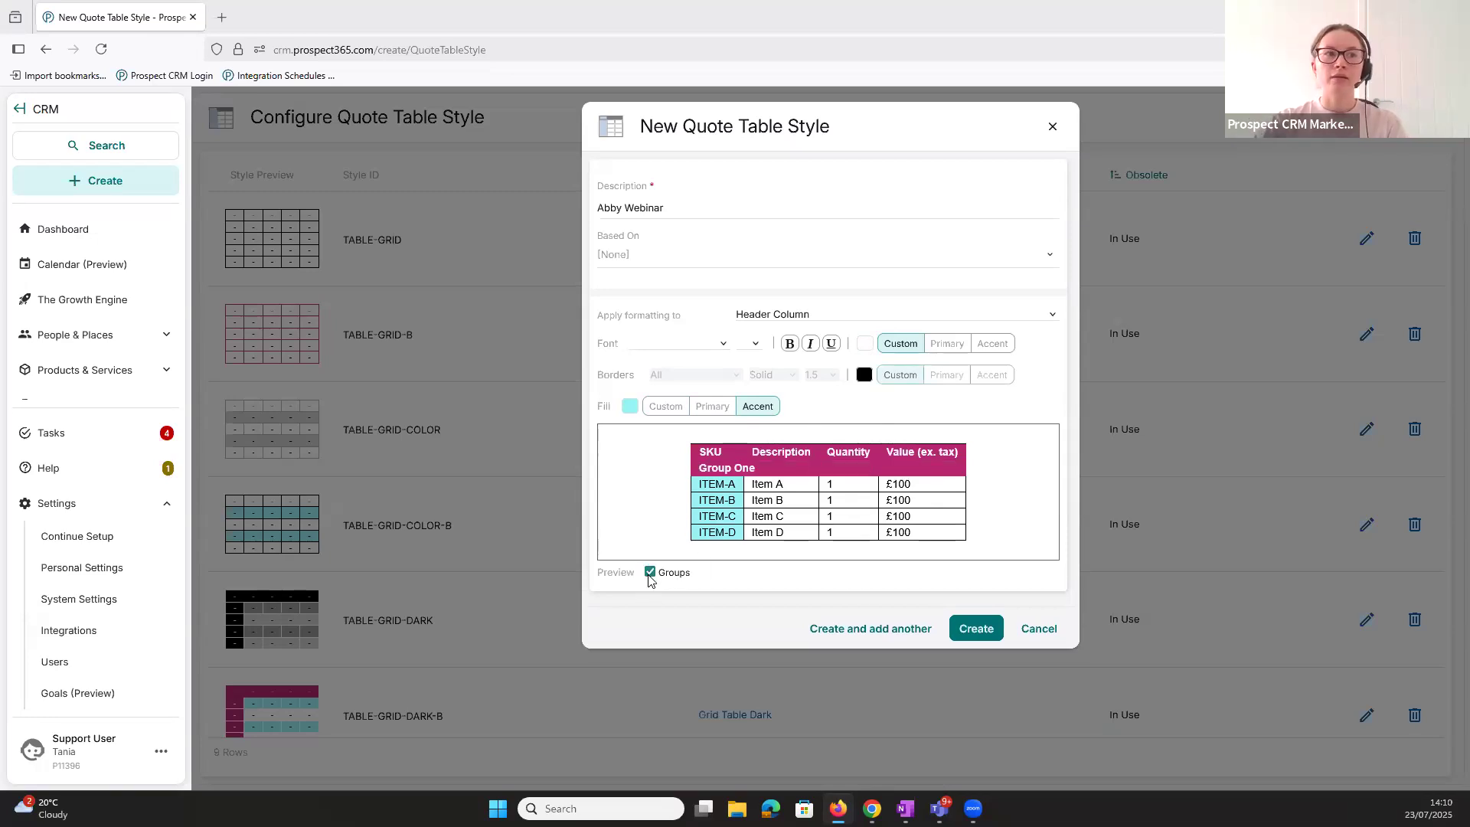
click(810, 314)
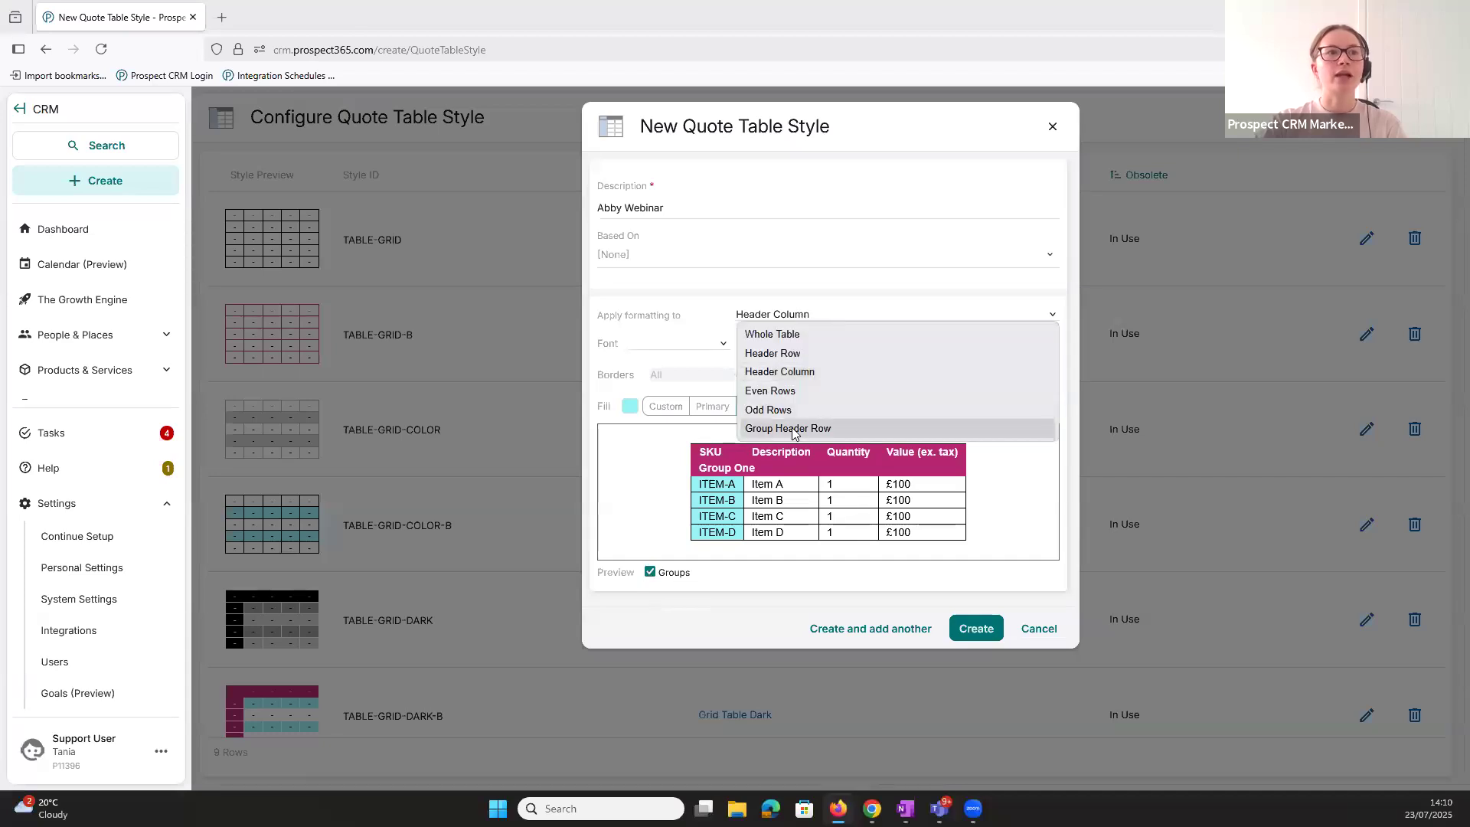
click(805, 429)
click(810, 343)
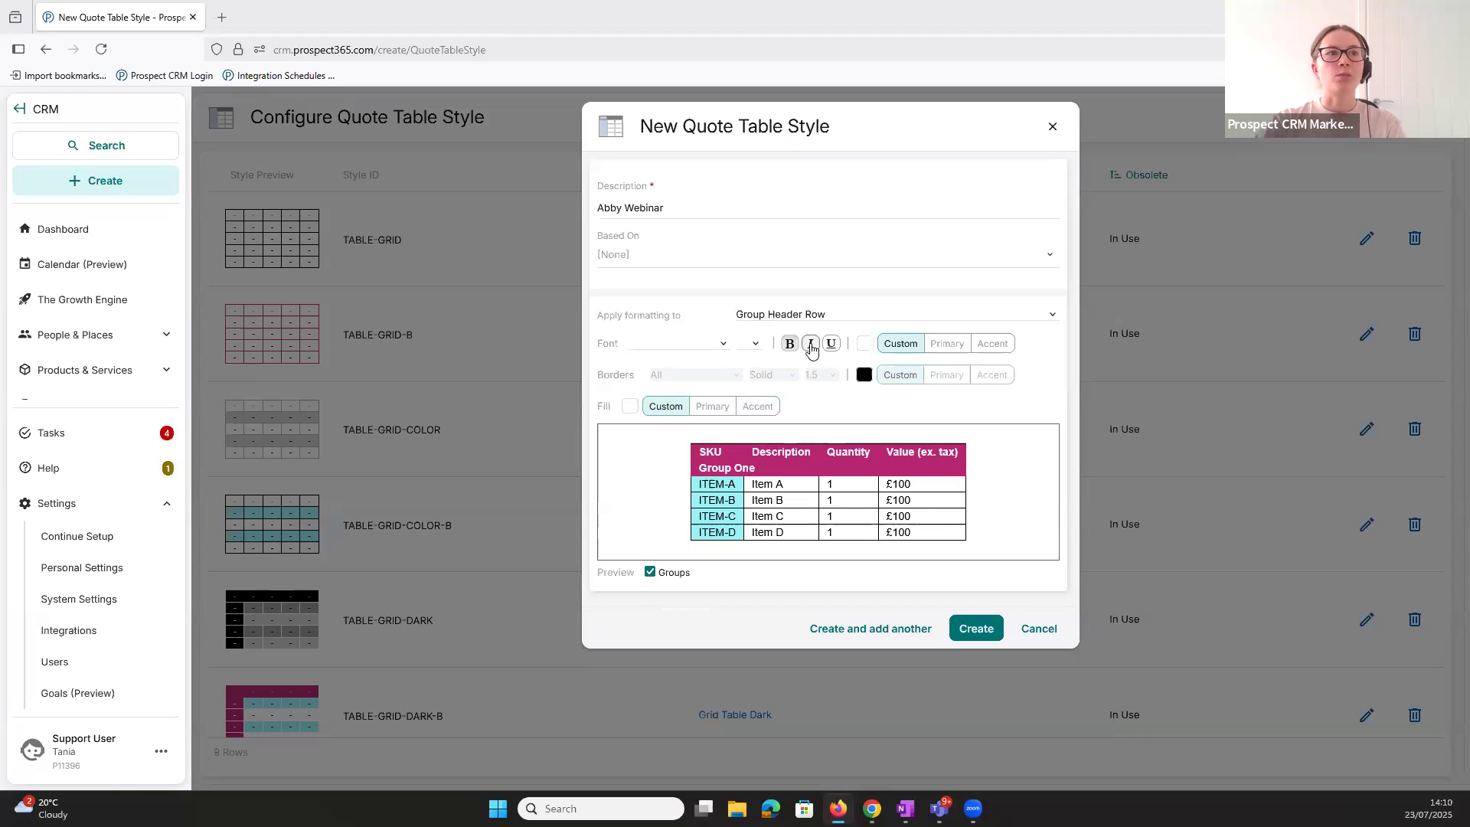
click(668, 572)
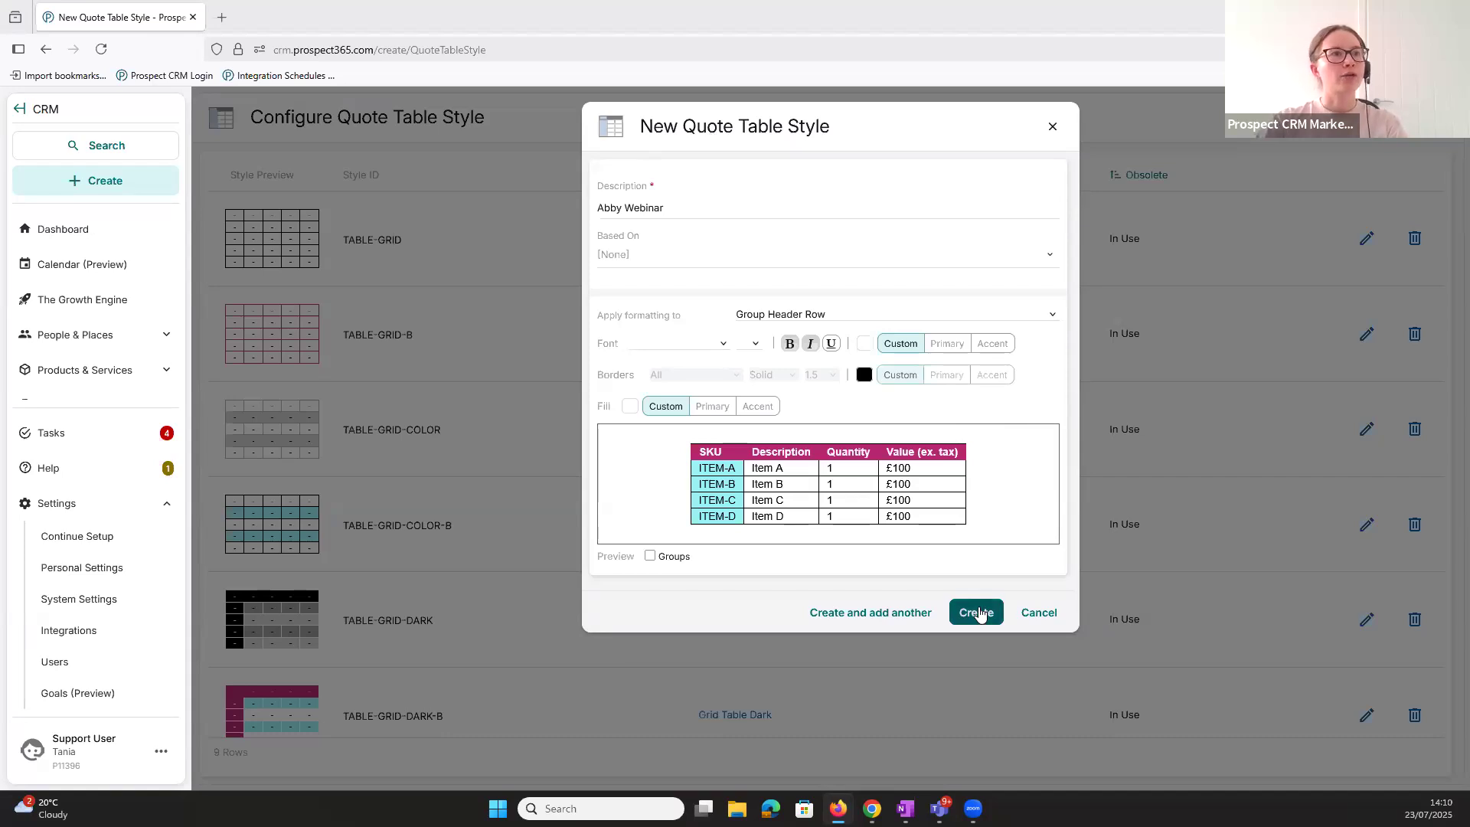
- Create the new quote table style and check its entry in the style list
click(979, 614)
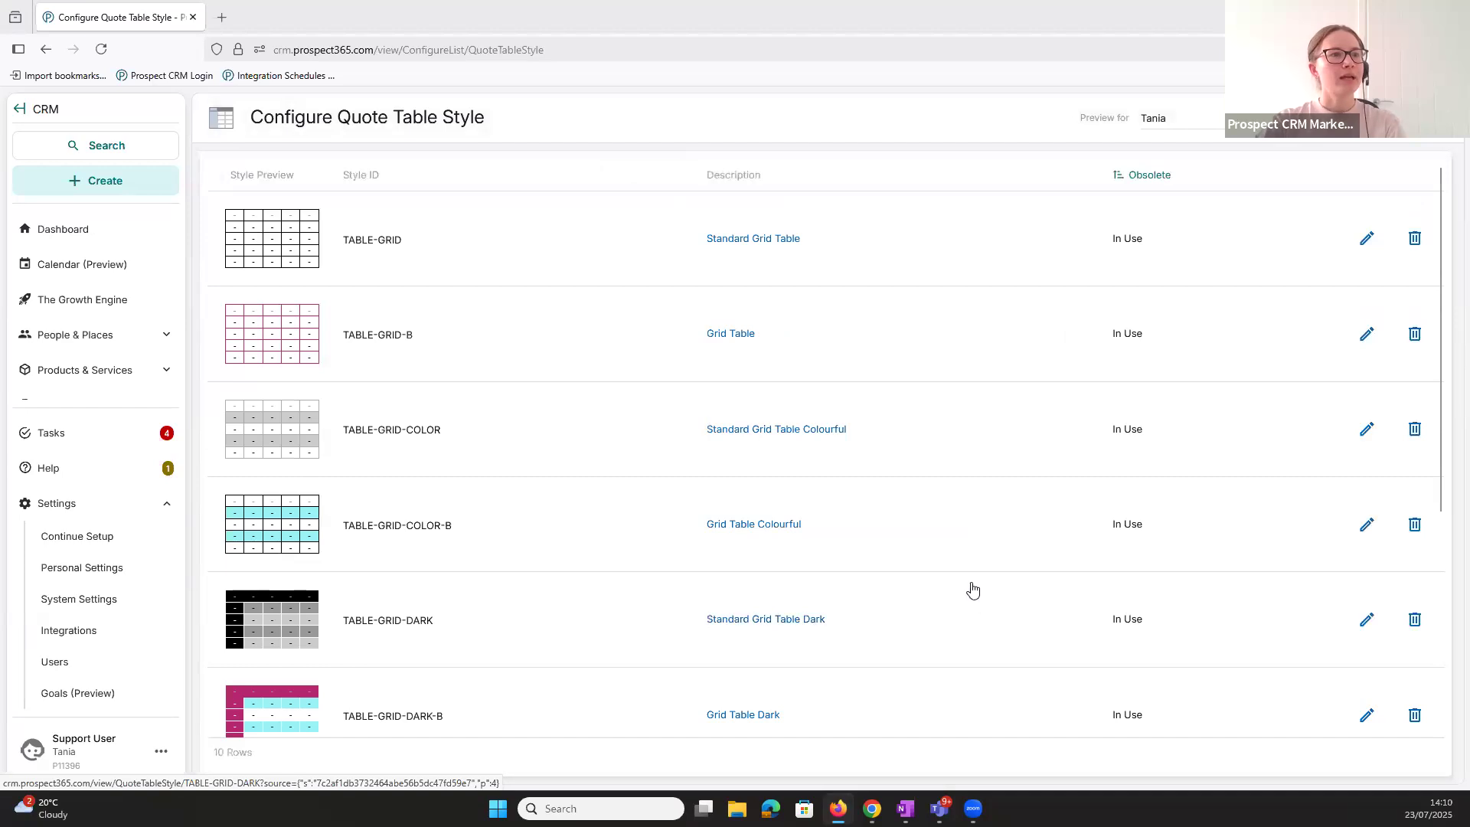
scroll(971, 591, down, 5)
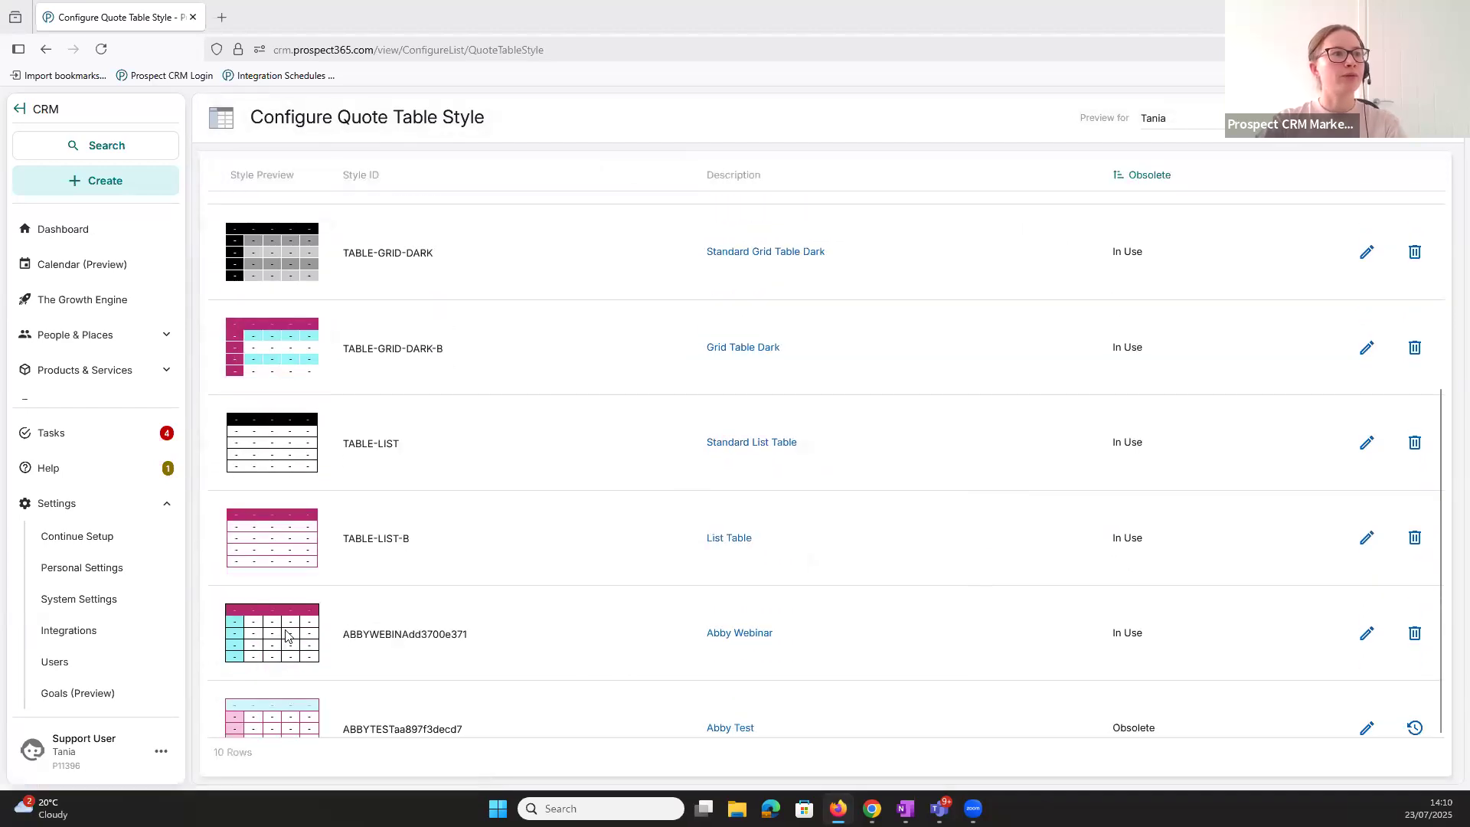
drag(358, 634, 500, 637)
click(500, 636)
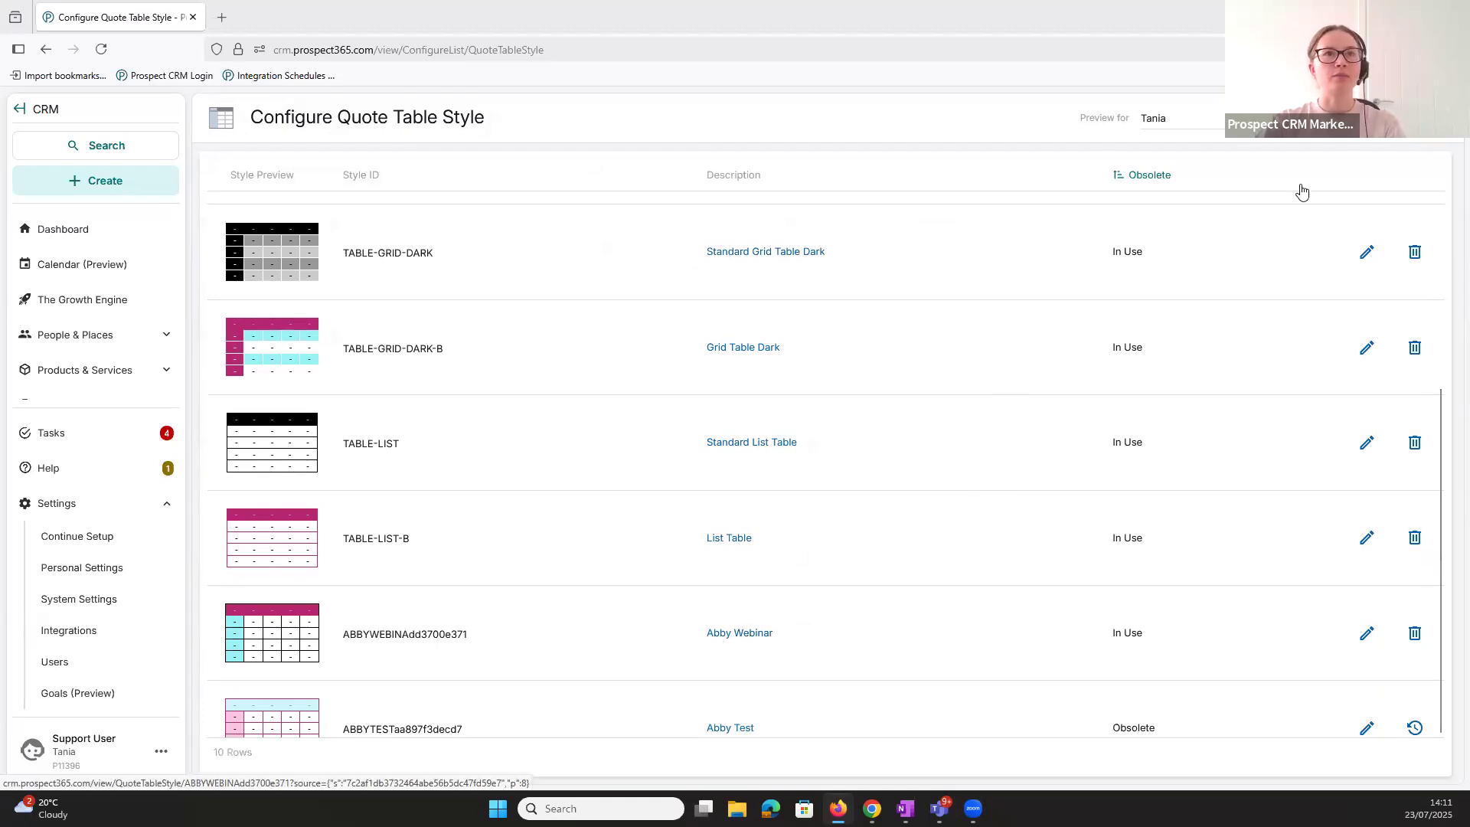
scroll(1217, 358, up, 5)
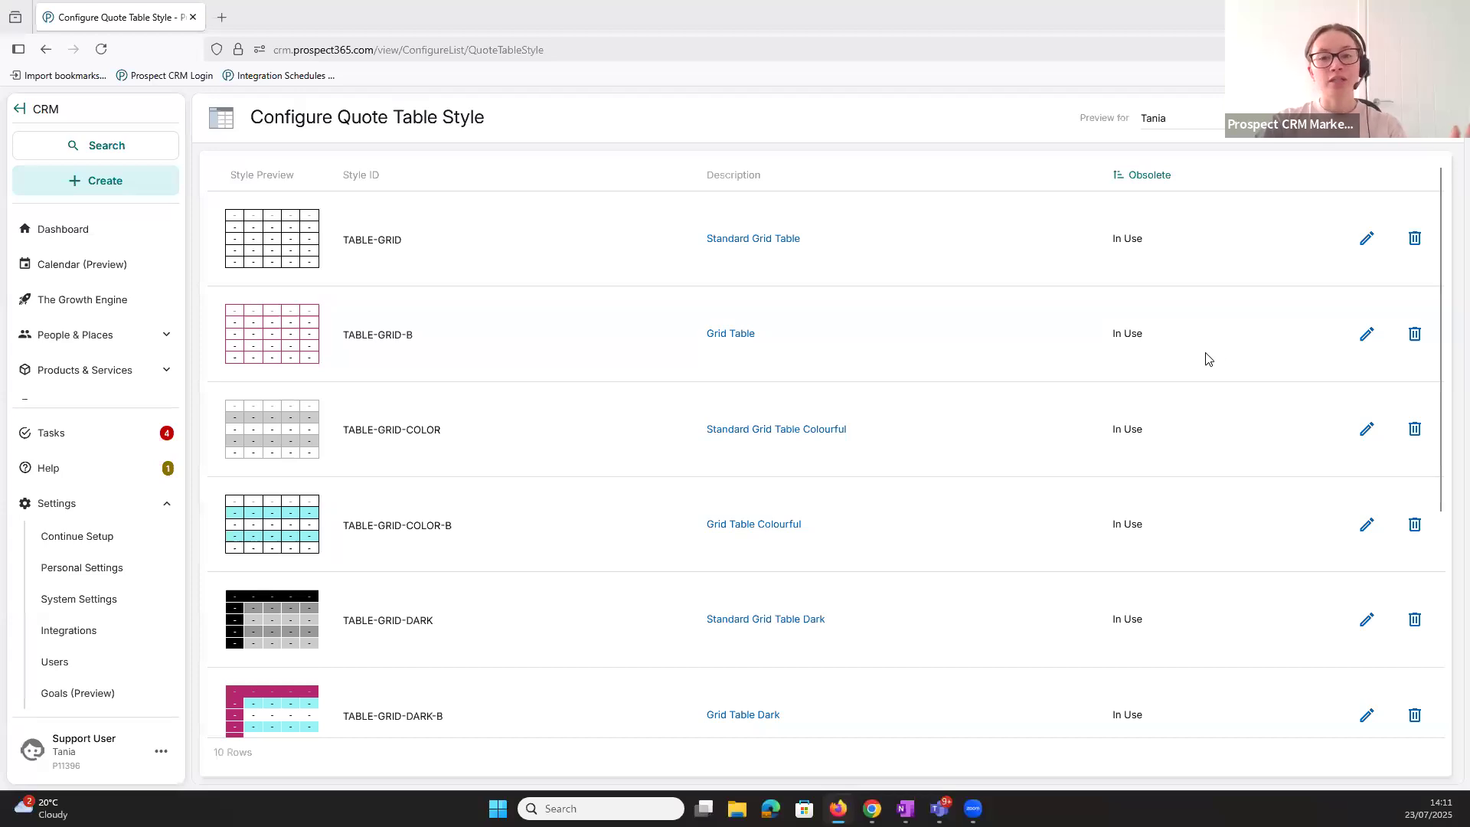
- Return to the Emails & Documents settings and open the Quote Tables configuration to review the table descriptions
key(alt+Left)
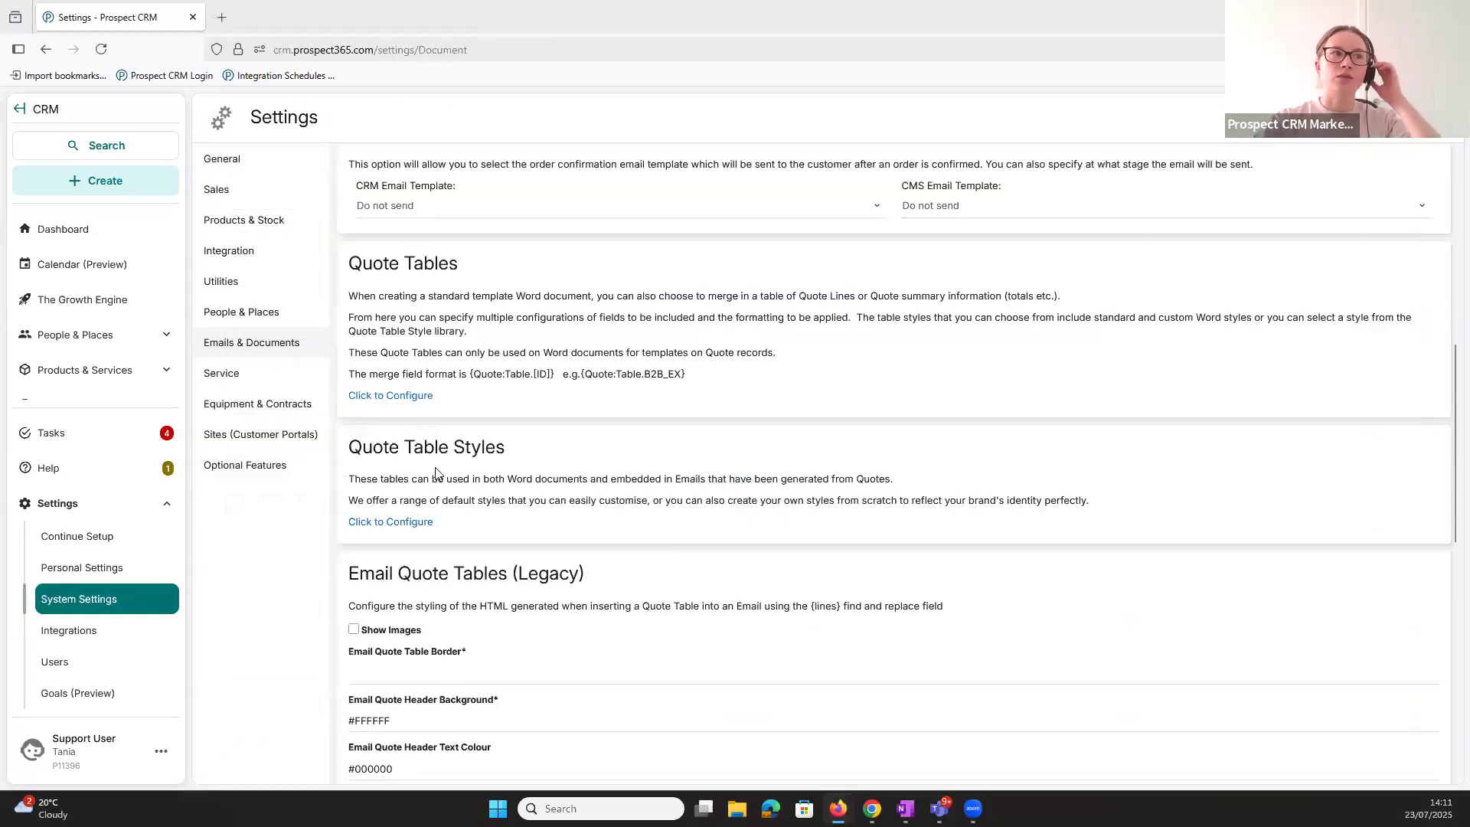
click(414, 400)
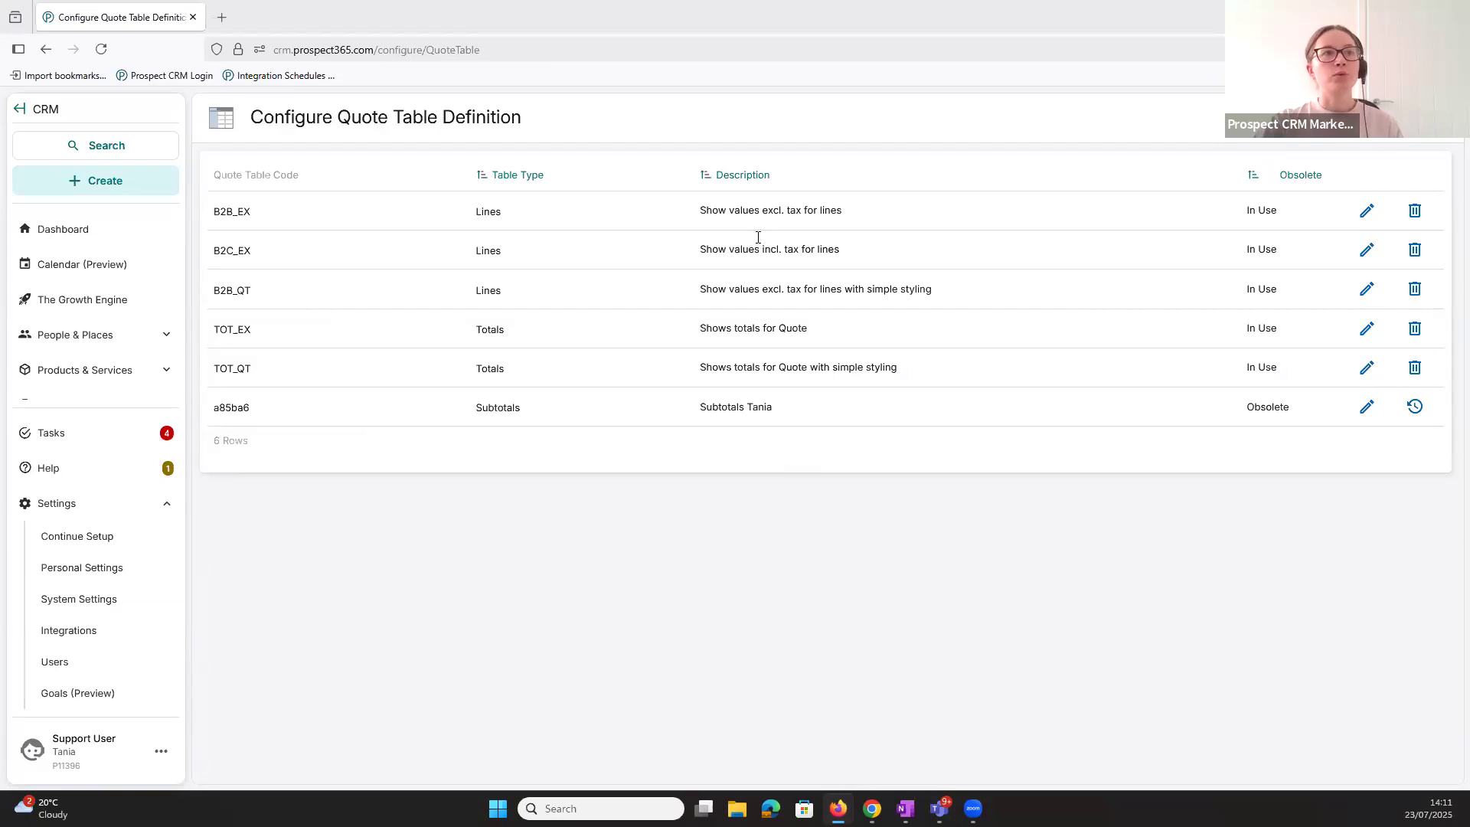
drag(712, 211, 809, 441)
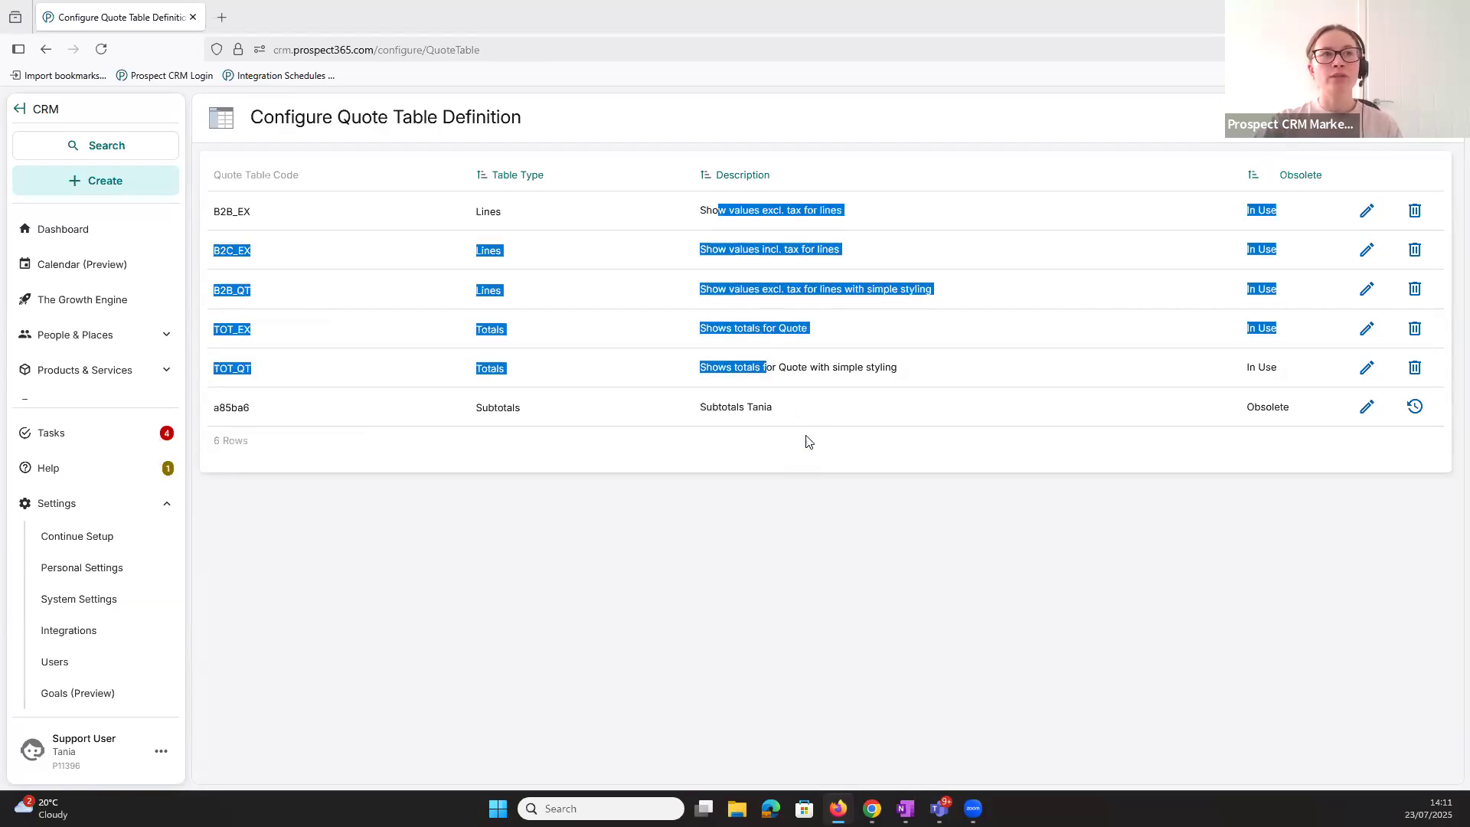
click(805, 453)
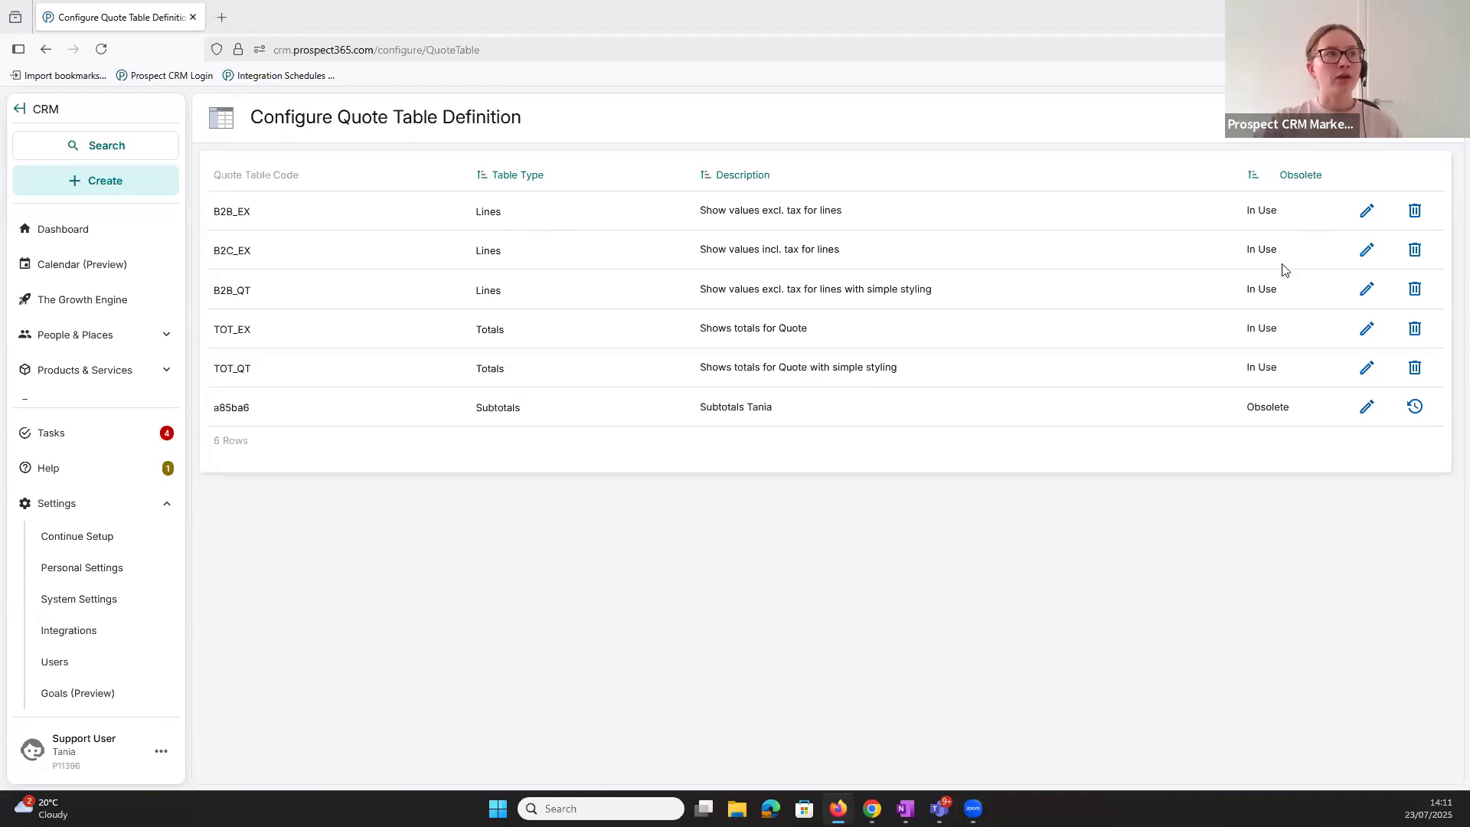
- Open the B2B_EX quote table for editing and review its column configuration without changing it
click(1367, 214)
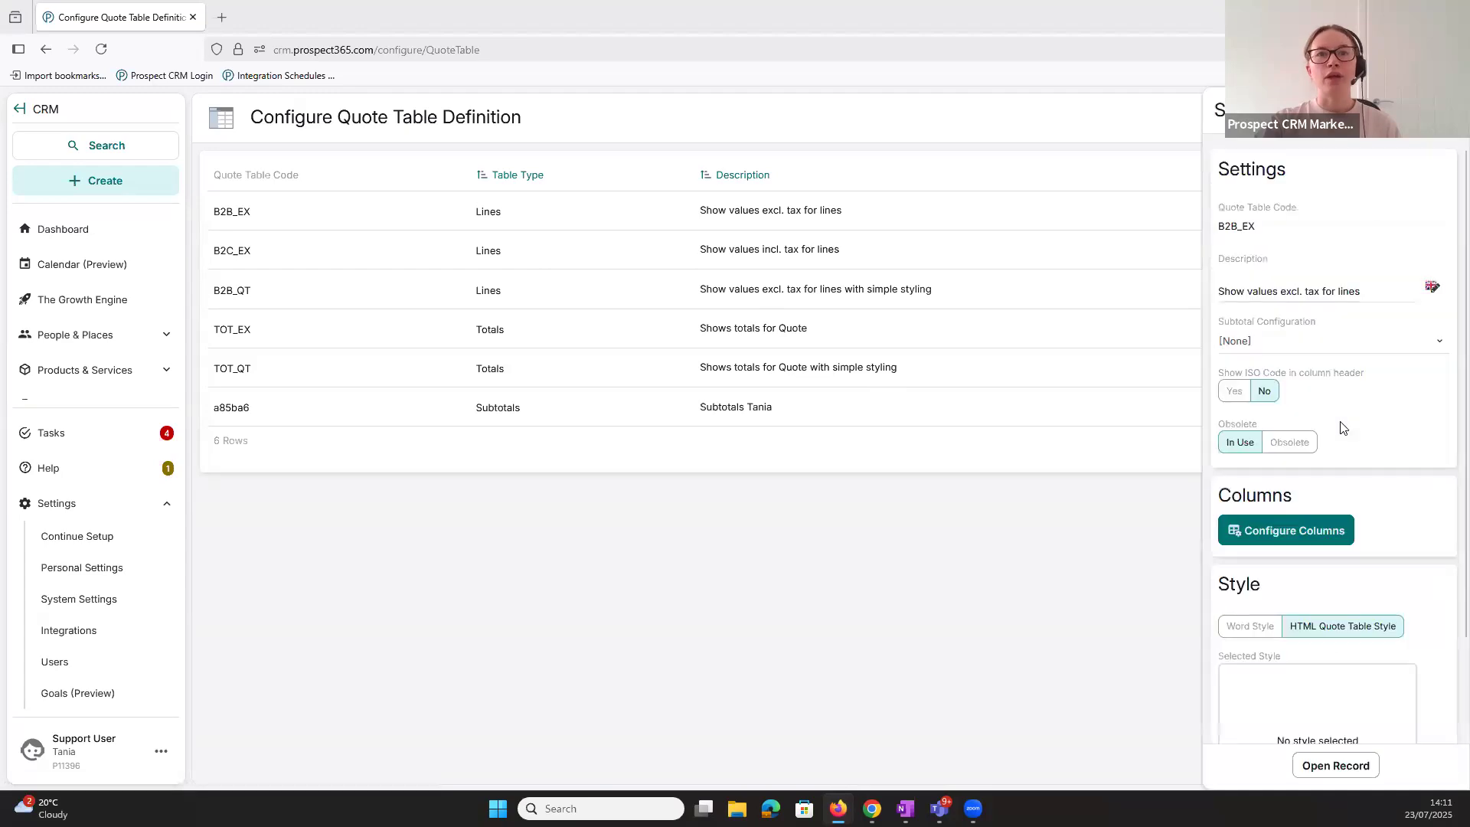
click(1304, 528)
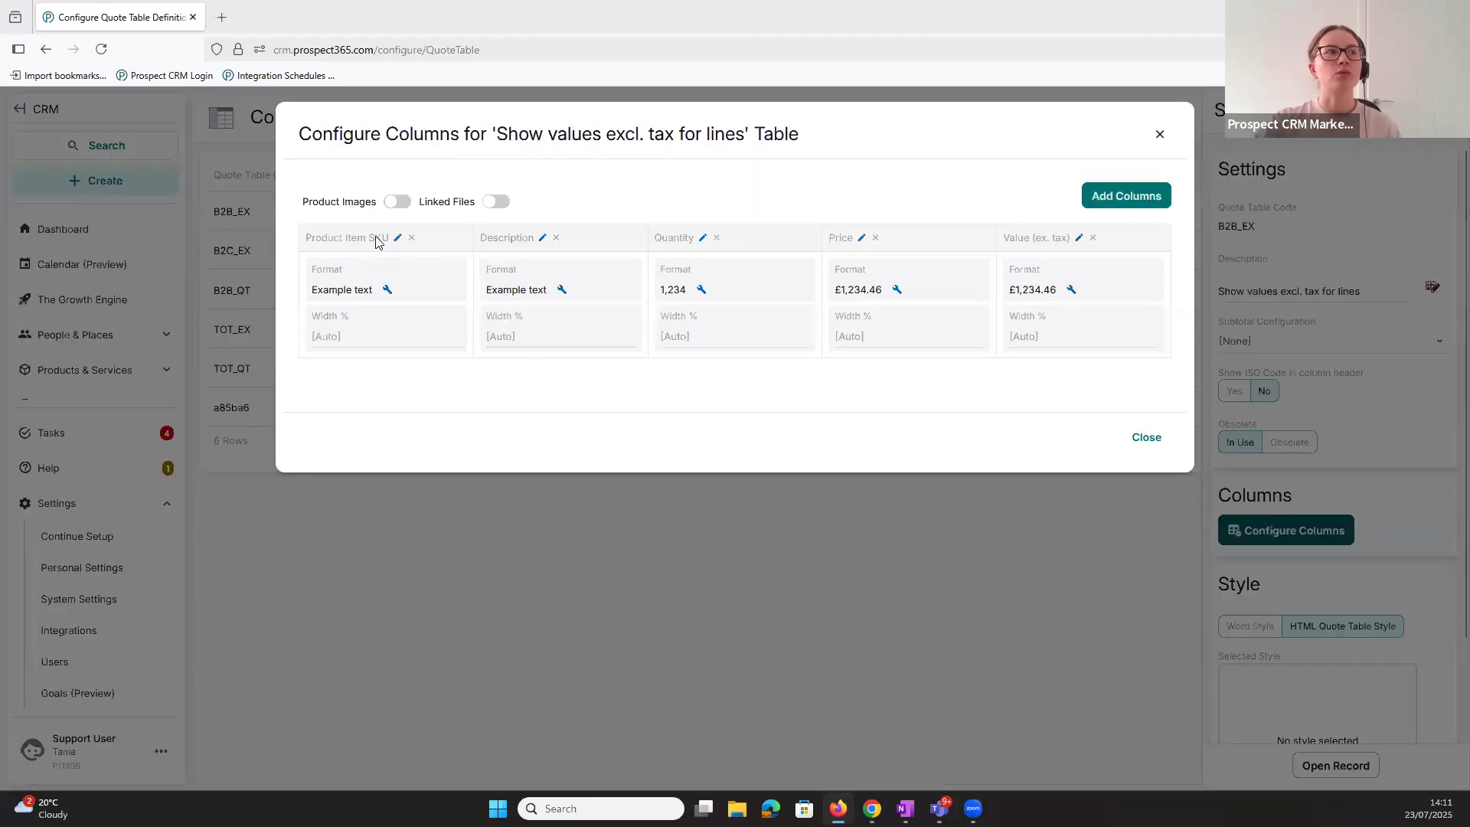
click(1145, 438)
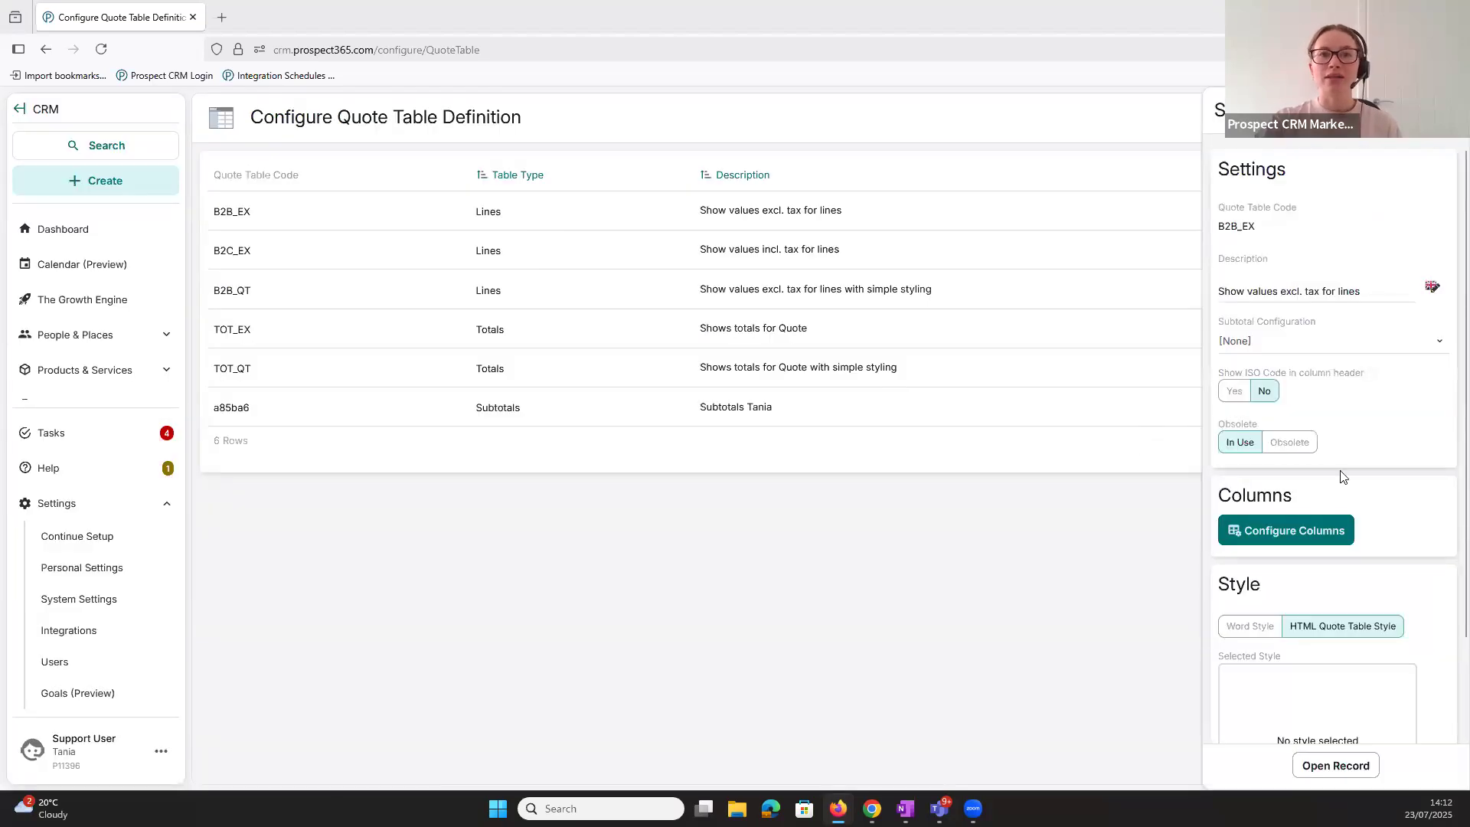
- Switch the B2B_EX table to Word Style, inspect its style name field, and switch back to HTML Quote Table Style
scroll(1342, 476, down, 2)
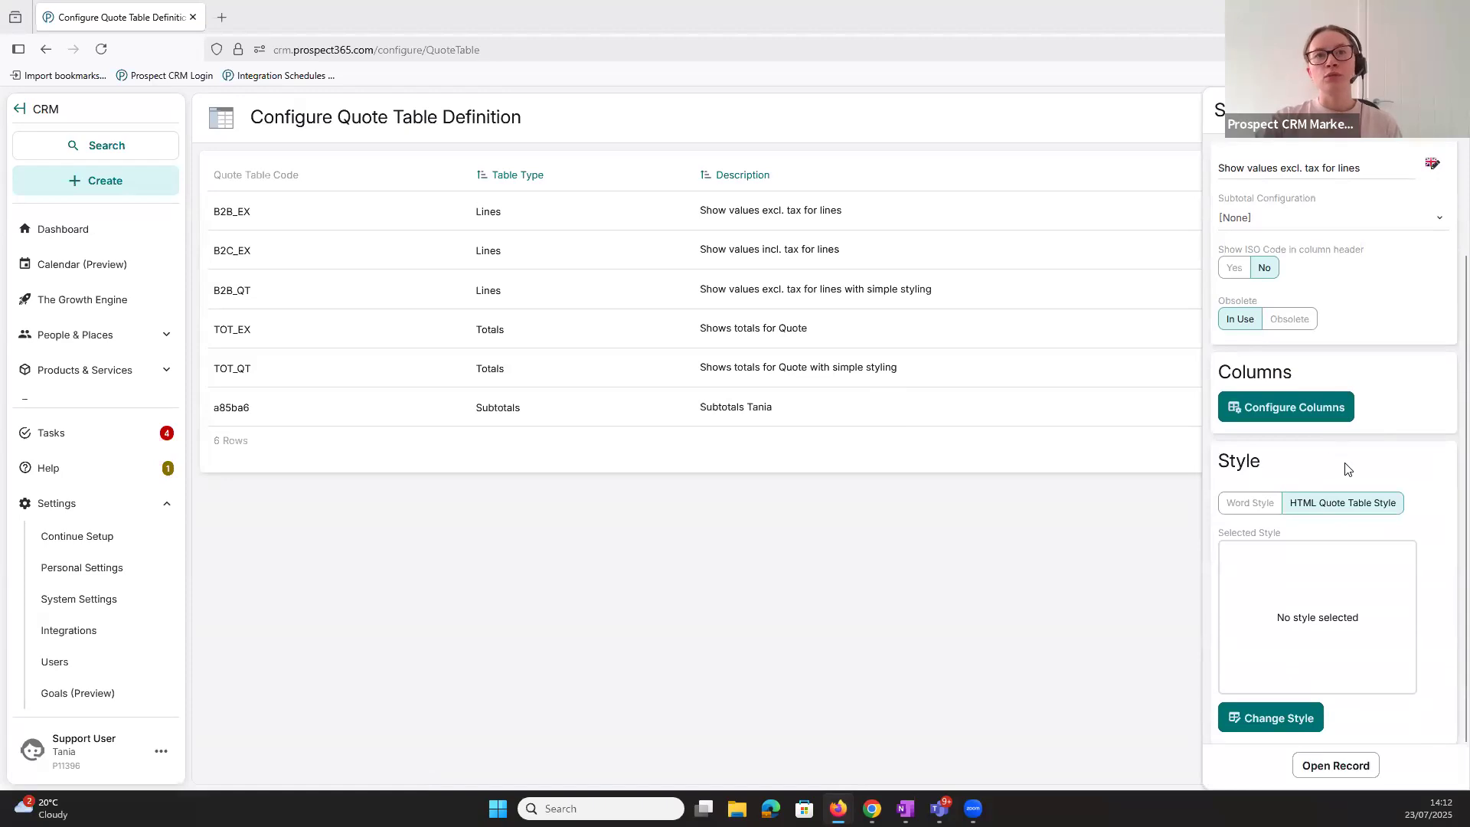
drag(1218, 460, 1257, 459)
click(1261, 502)
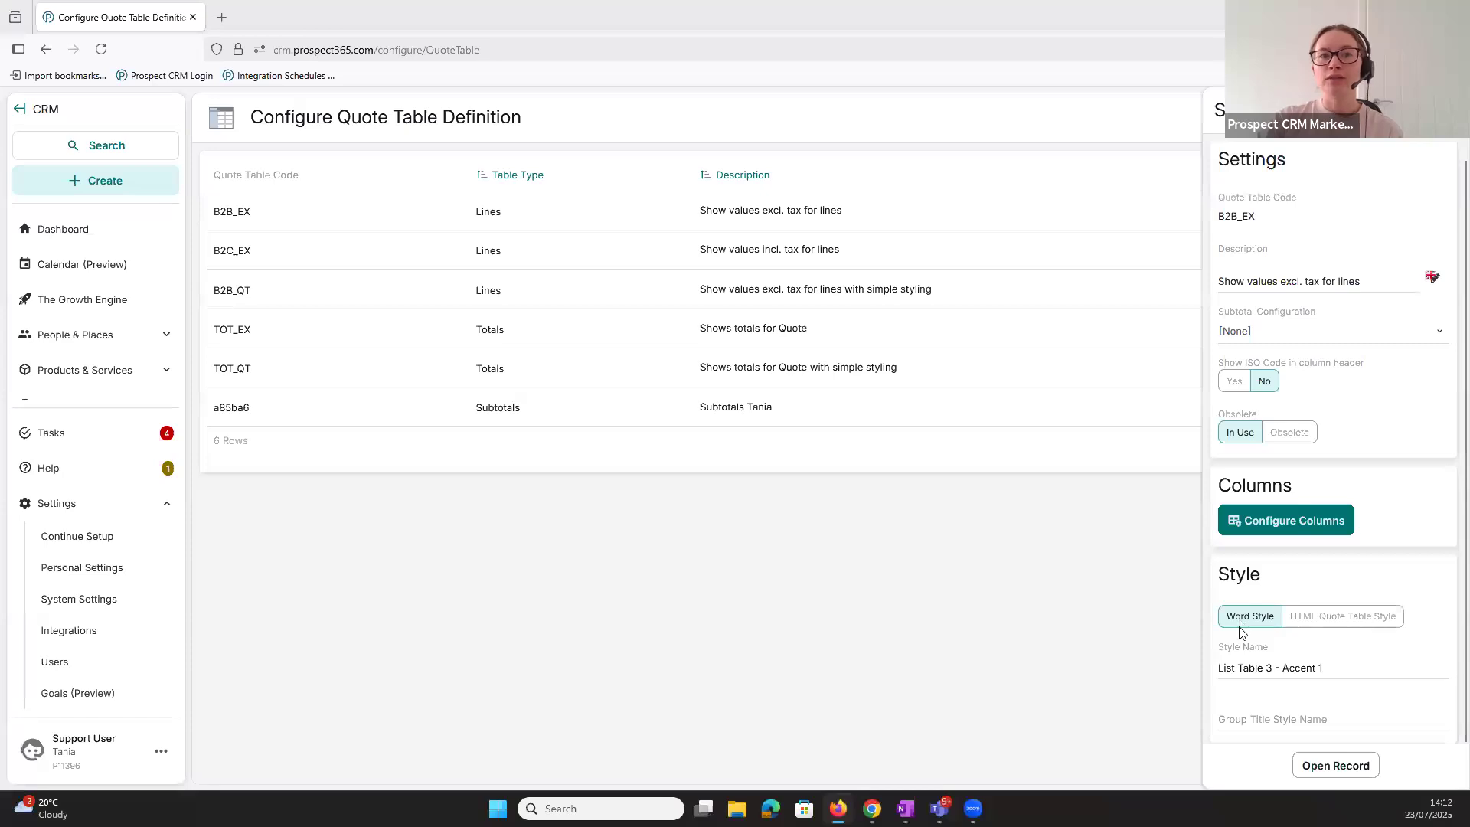
click(1227, 669)
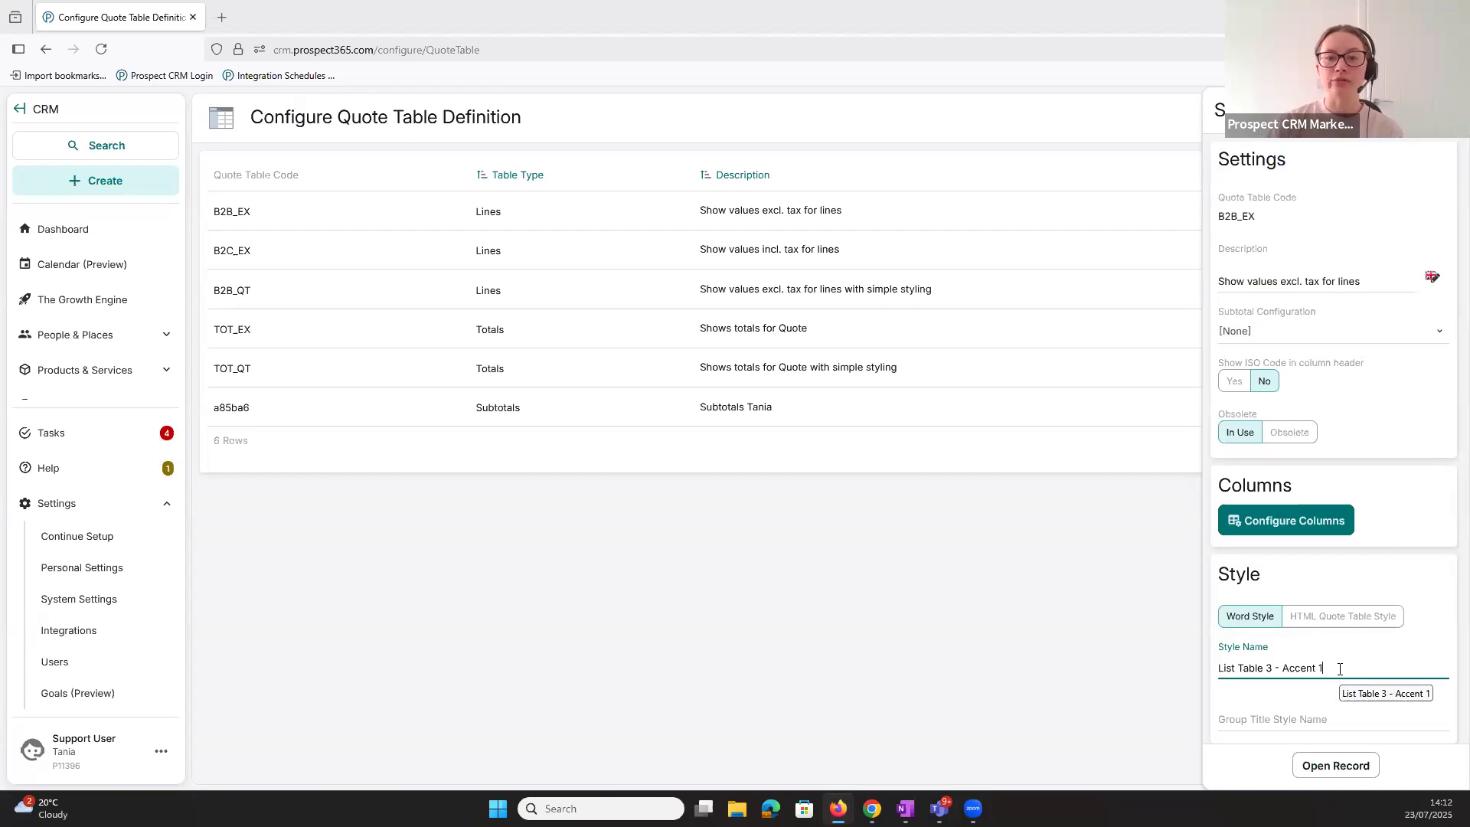
click(1336, 626)
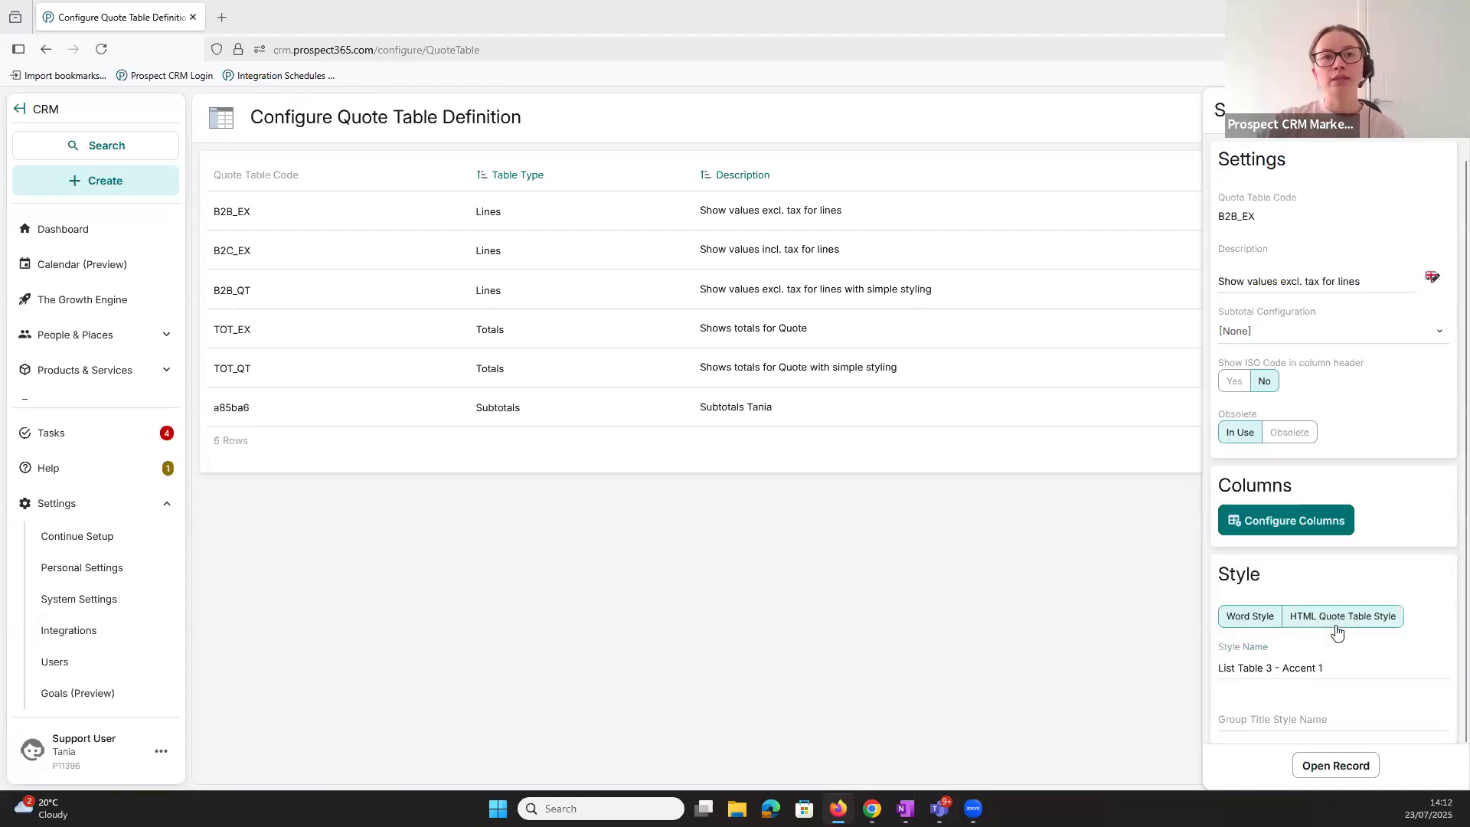
- Apply the newly created webinar style to the B2B_EX quote table, review the selected style and close the table's settings
scroll(1358, 654, down, 2)
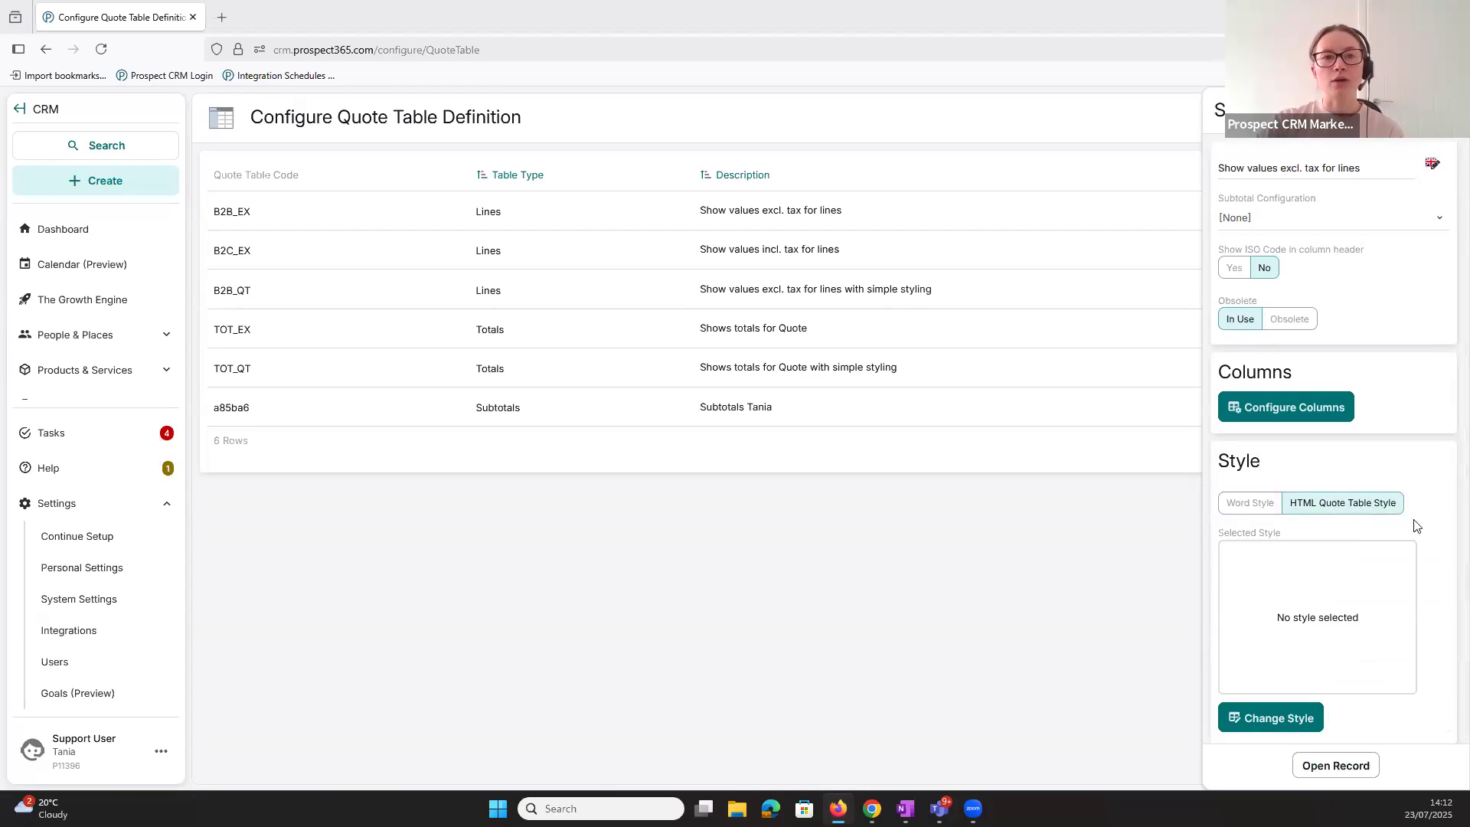
click(1286, 721)
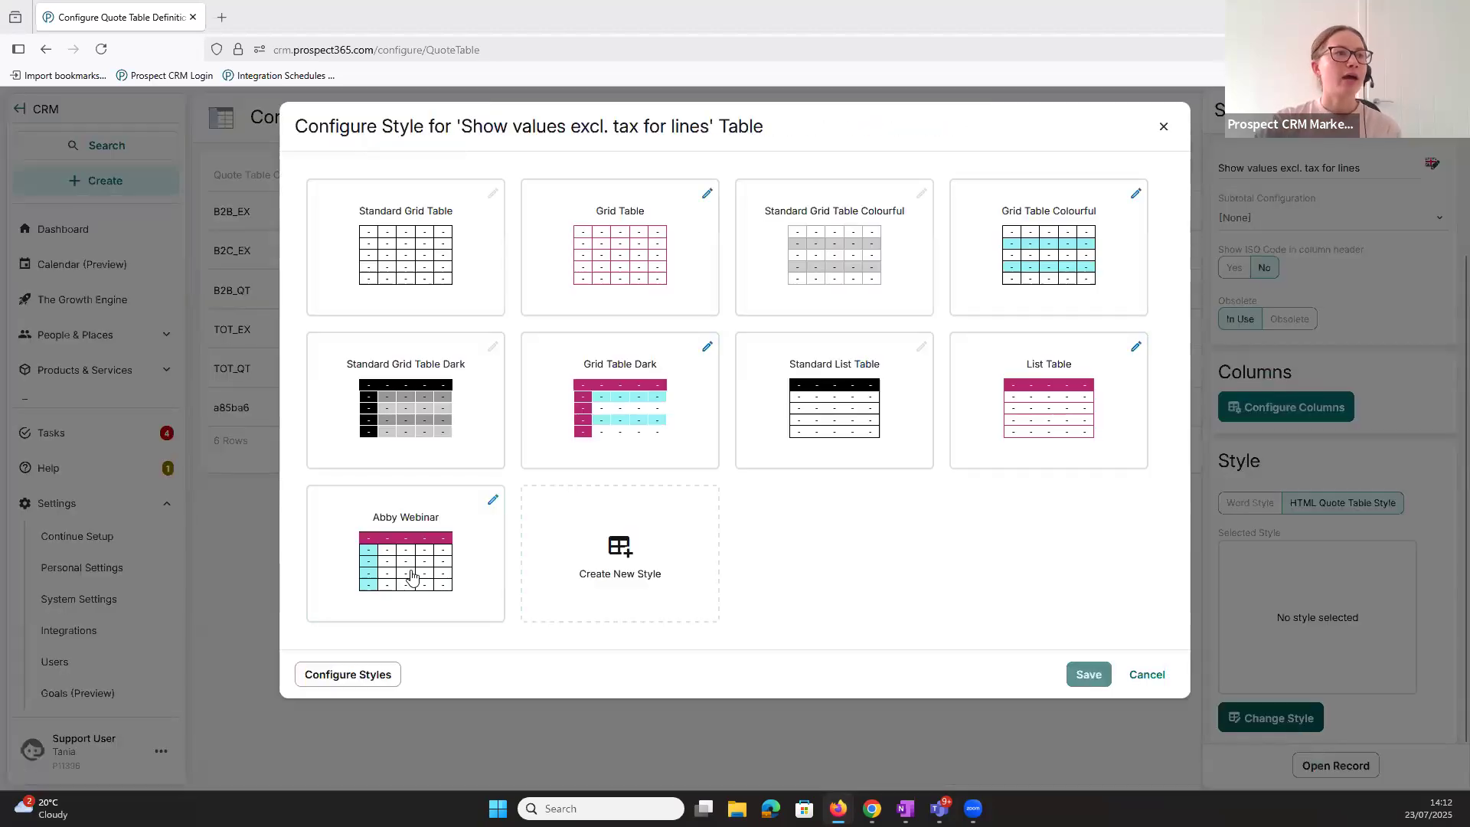
click(385, 529)
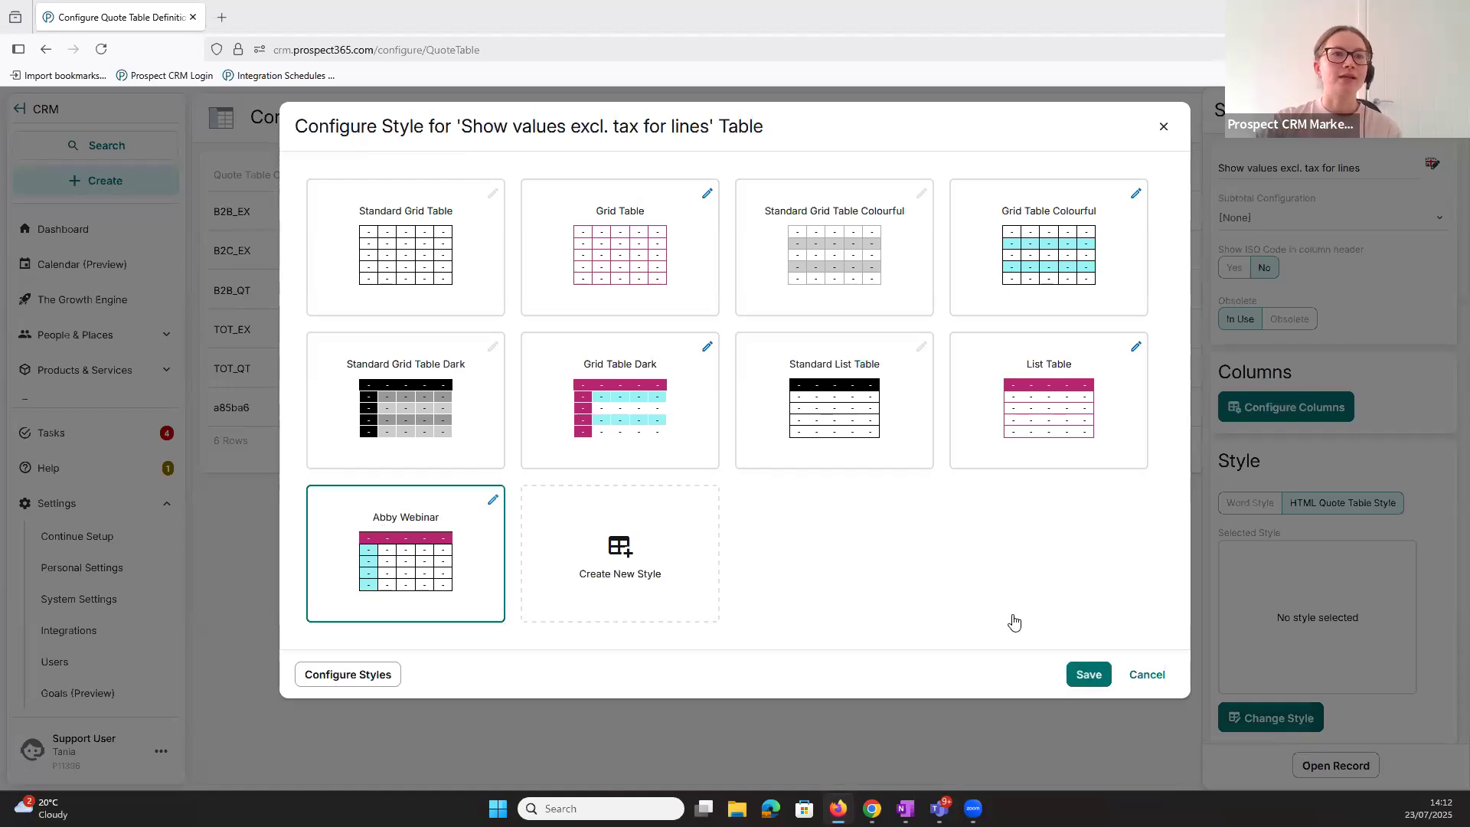
click(1088, 675)
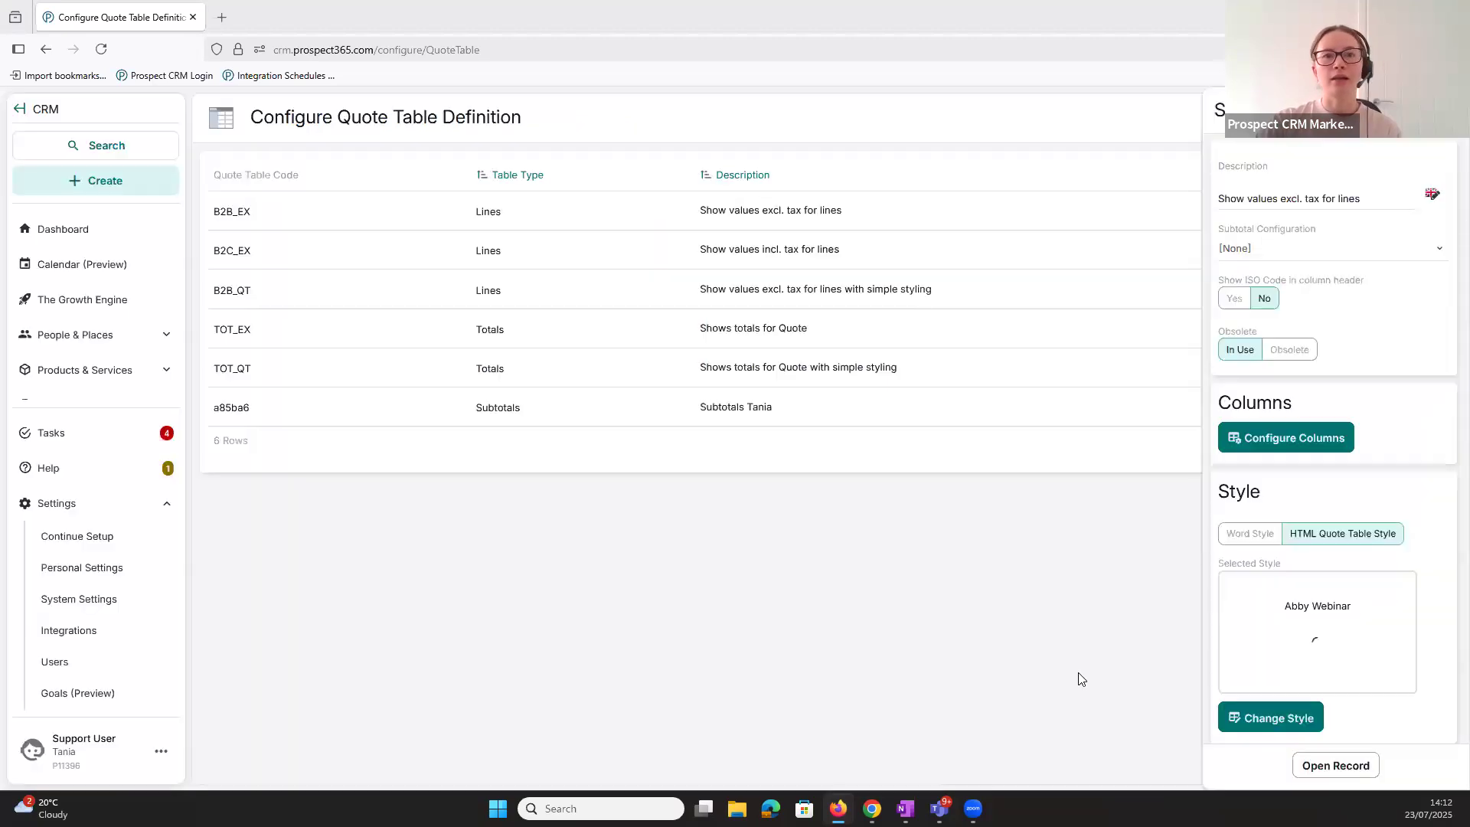
scroll(1405, 625, down, 1)
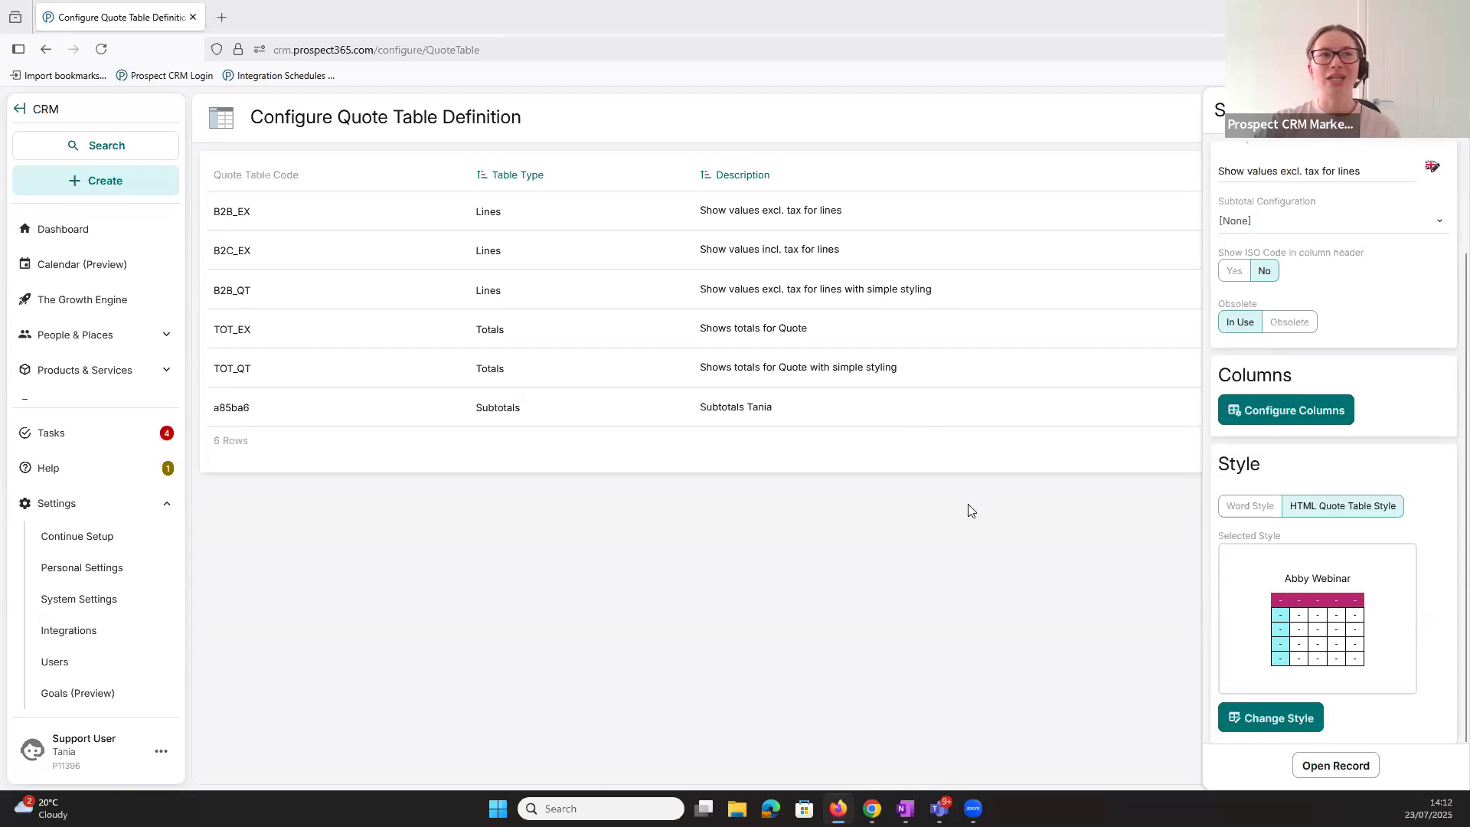
scroll(1342, 562, up, 2)
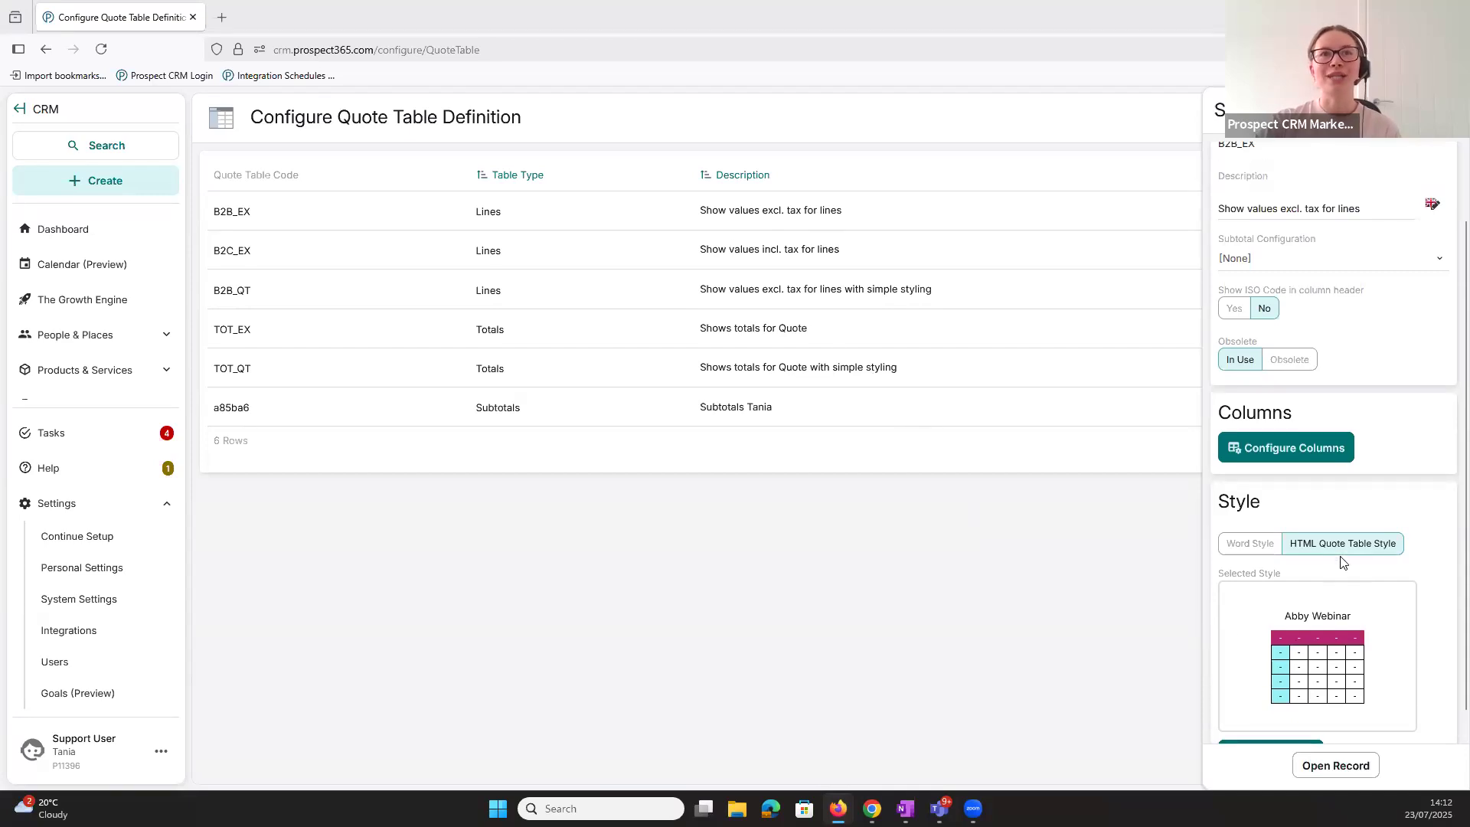
scroll(1342, 562, down, 2)
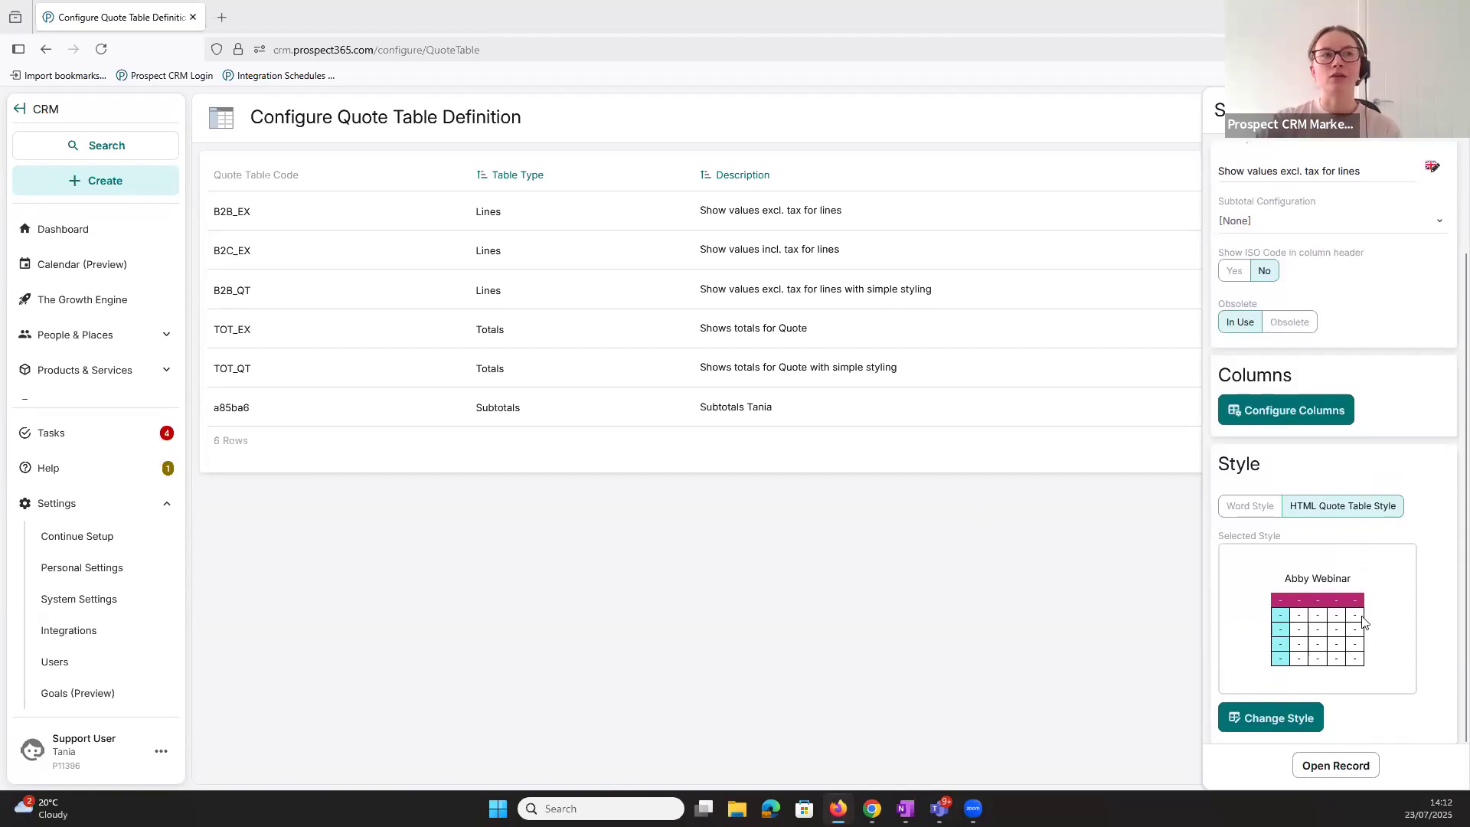
scroll(1362, 622, up, 2)
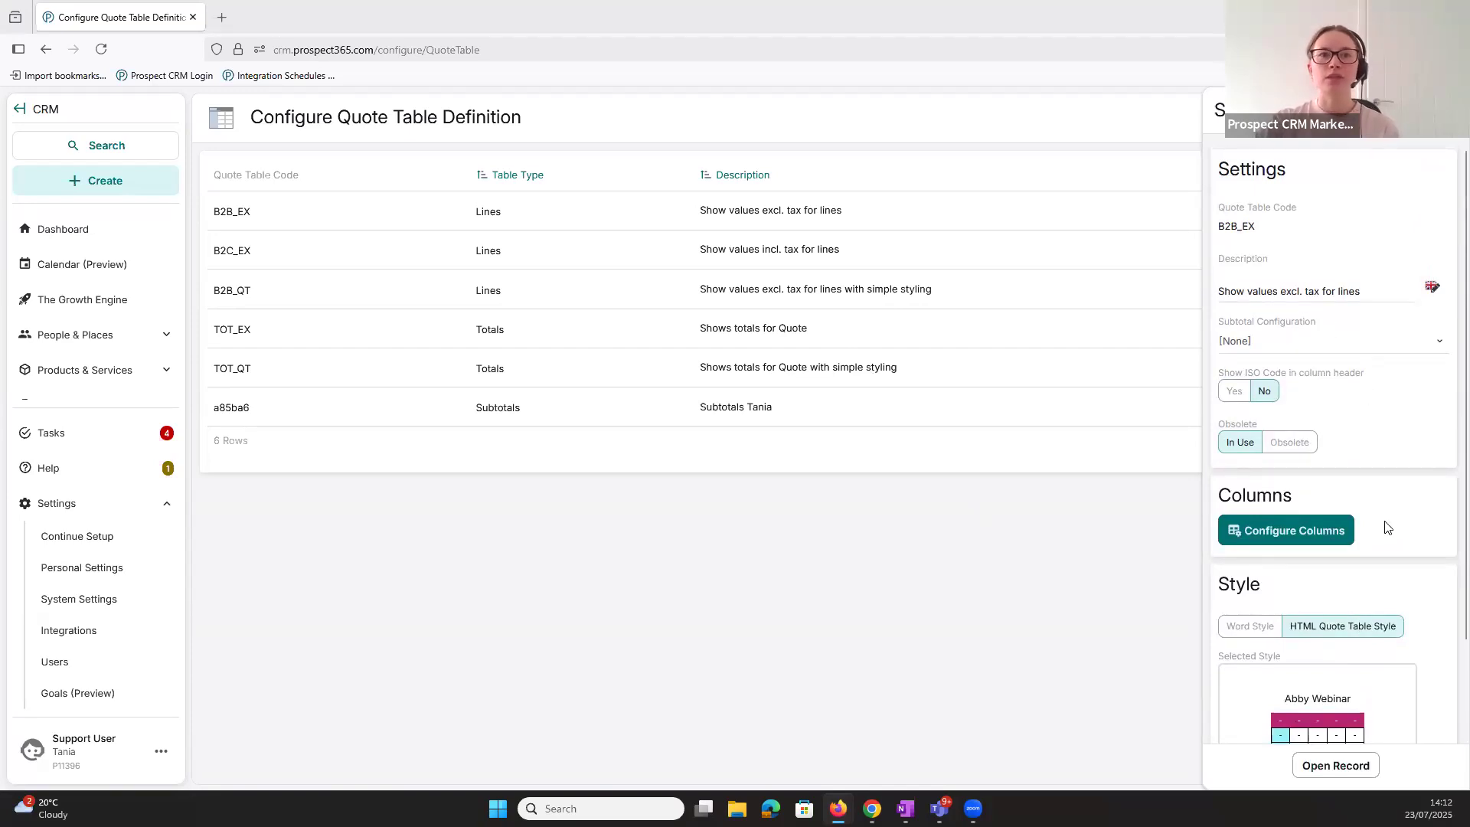
scroll(1388, 528, down, 2)
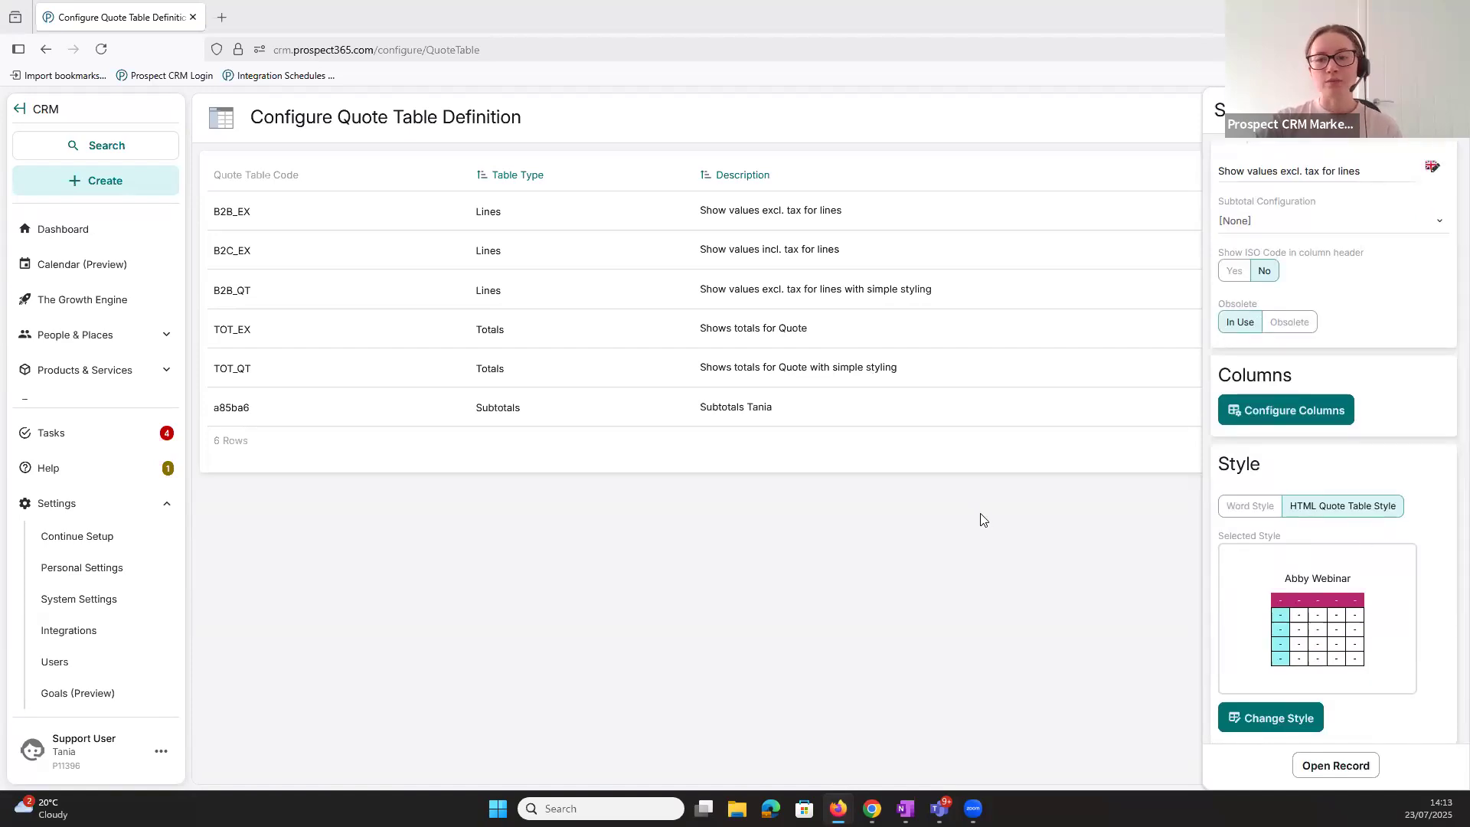
click(983, 540)
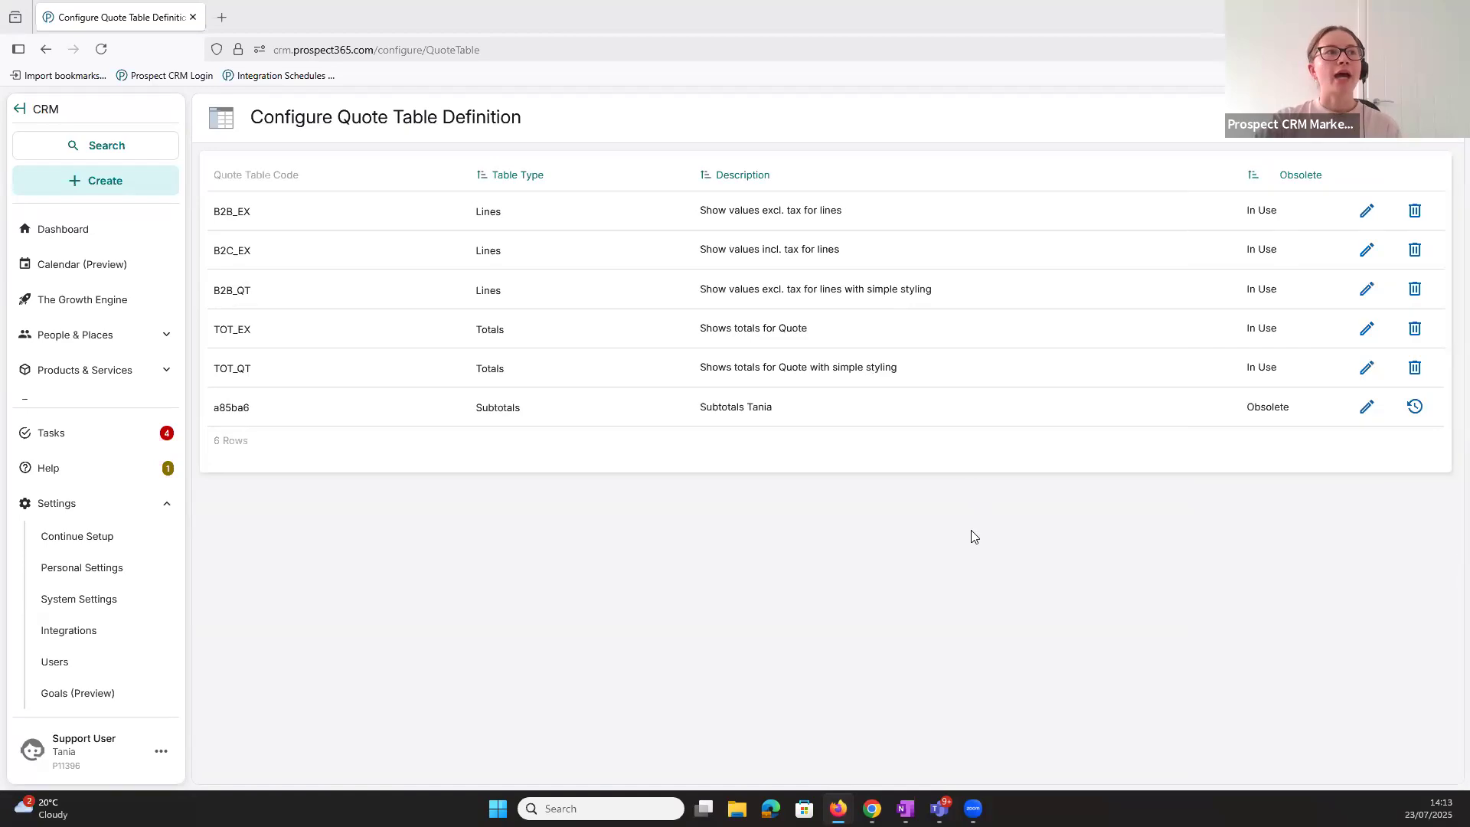
- Return to the Emails & Documents settings and open the Document Templates configuration
key(alt+Left)
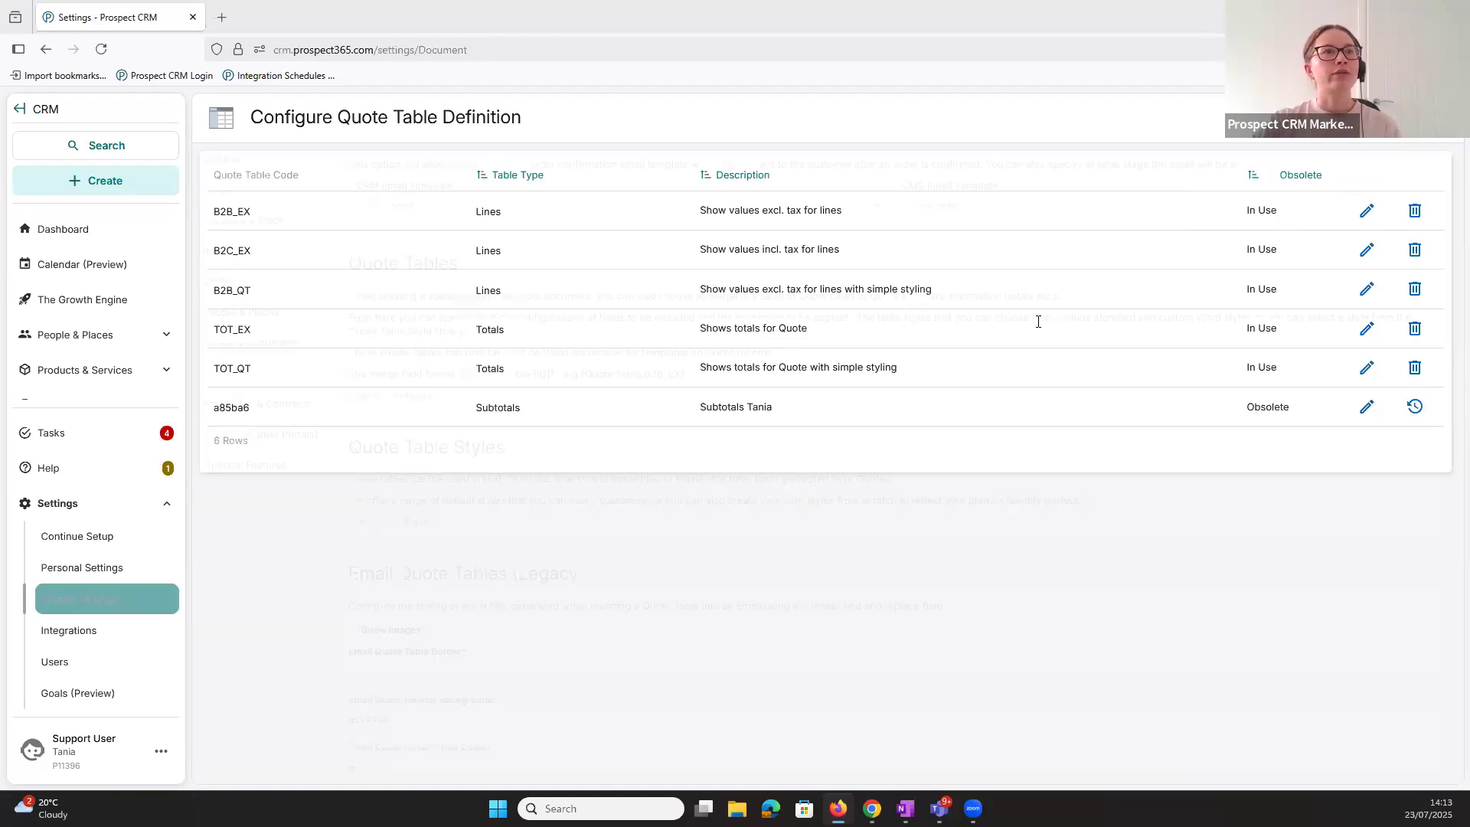
scroll(805, 511, up, 5)
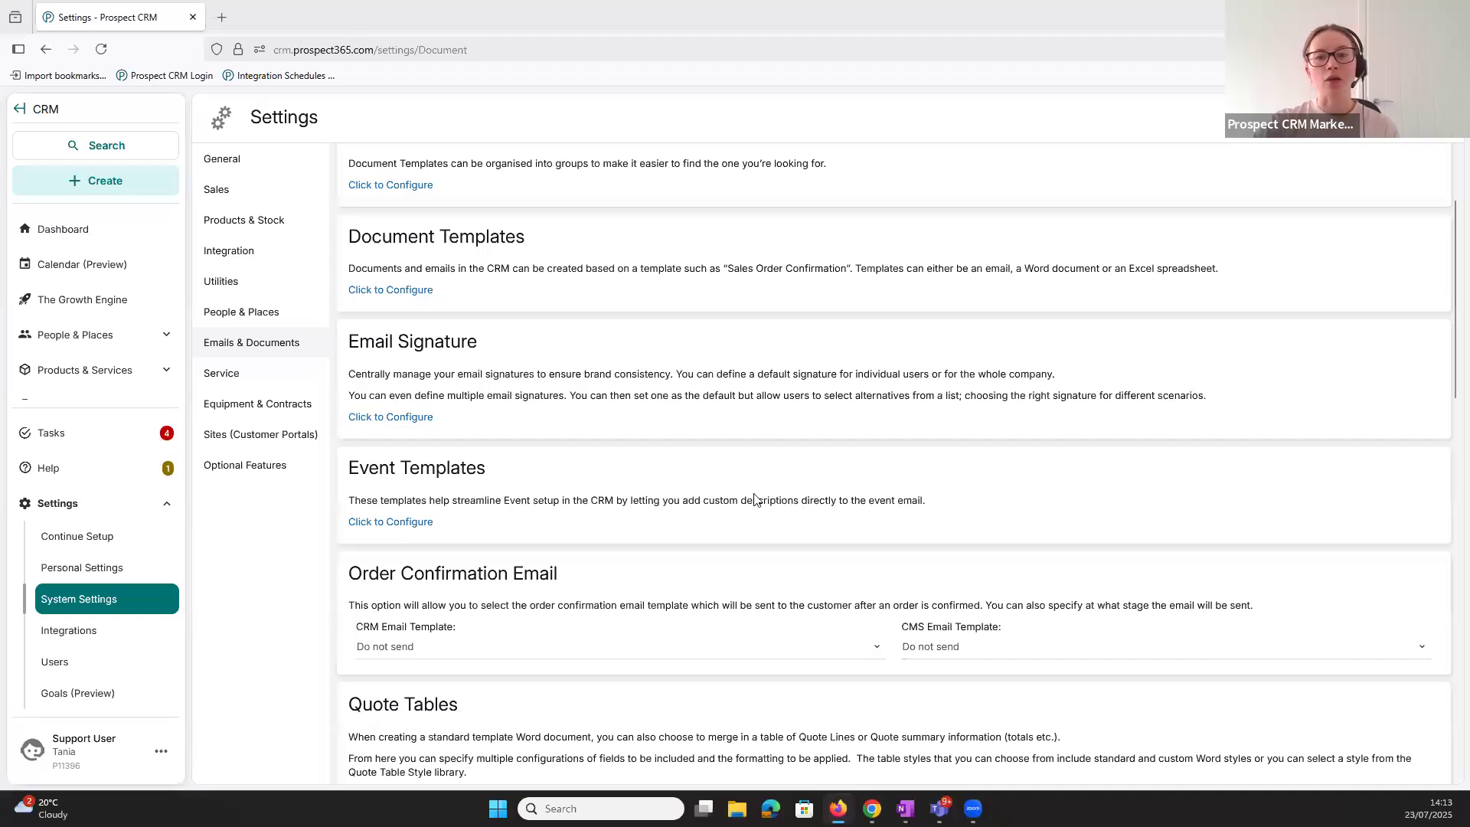
scroll(543, 394, up, 1)
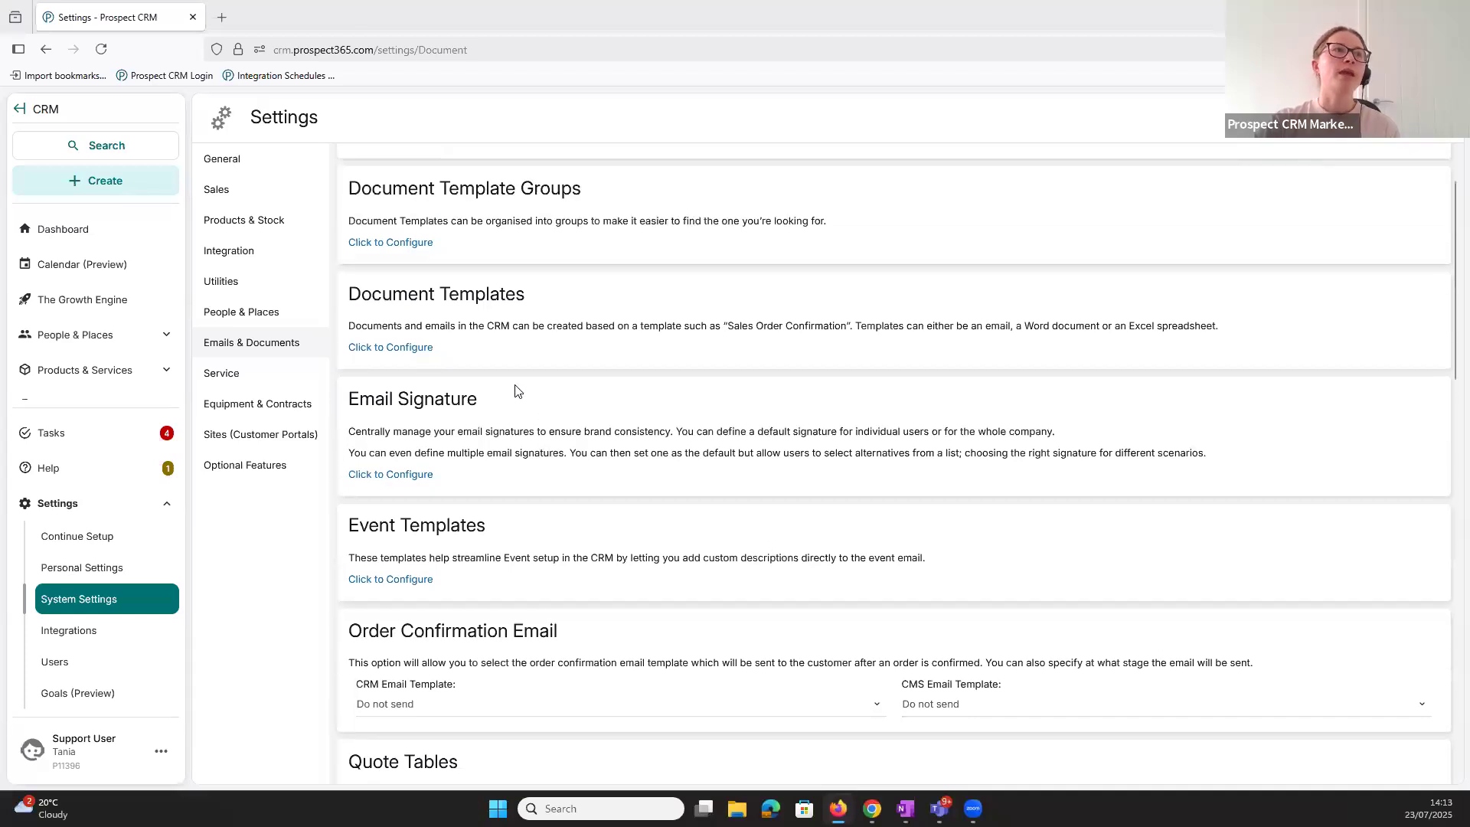
click(386, 364)
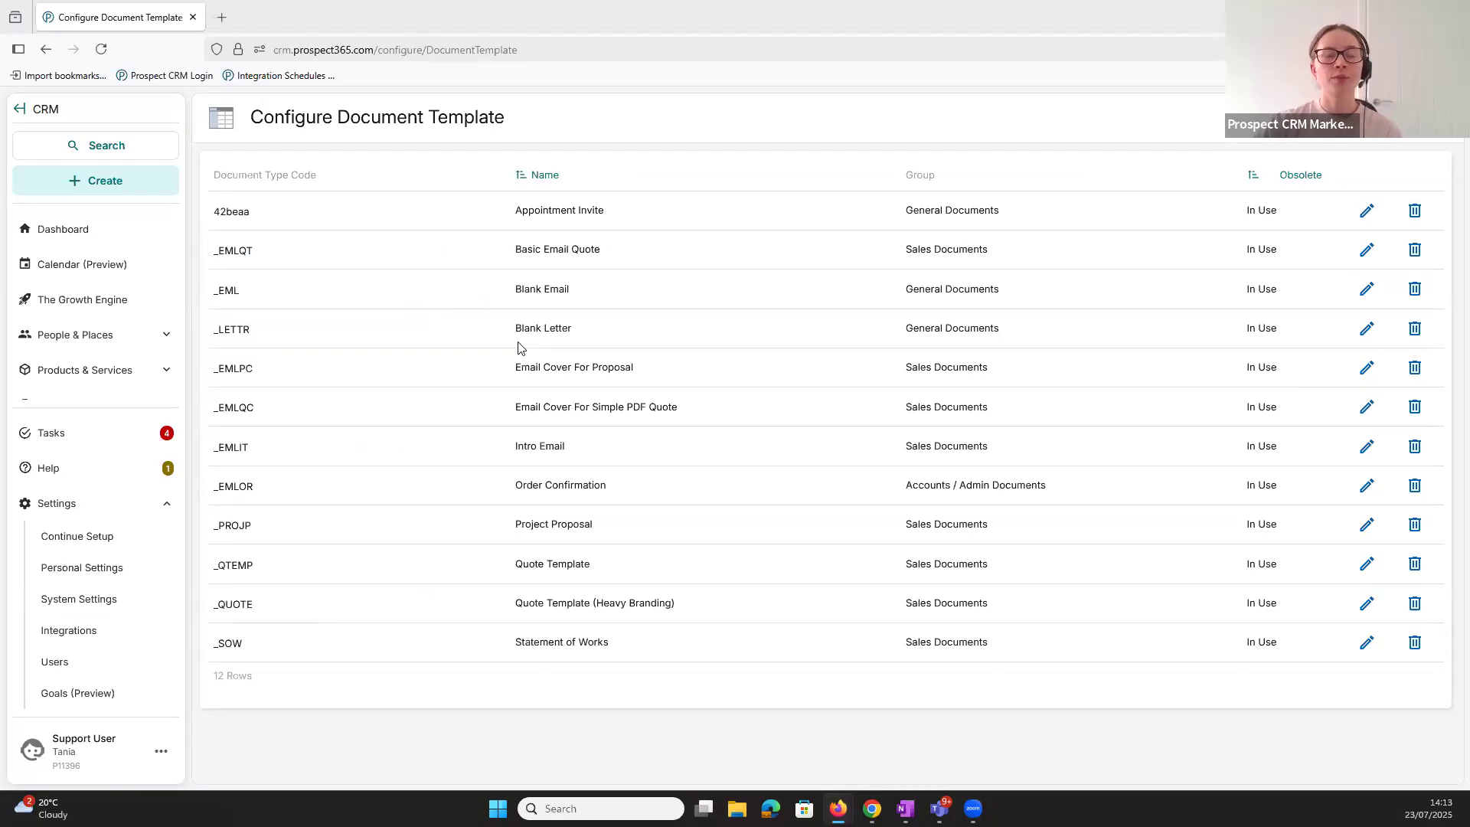
- Open the content of the Basic Email Quote document template for editing
drag(516, 249, 580, 249)
click(632, 248)
click(1366, 249)
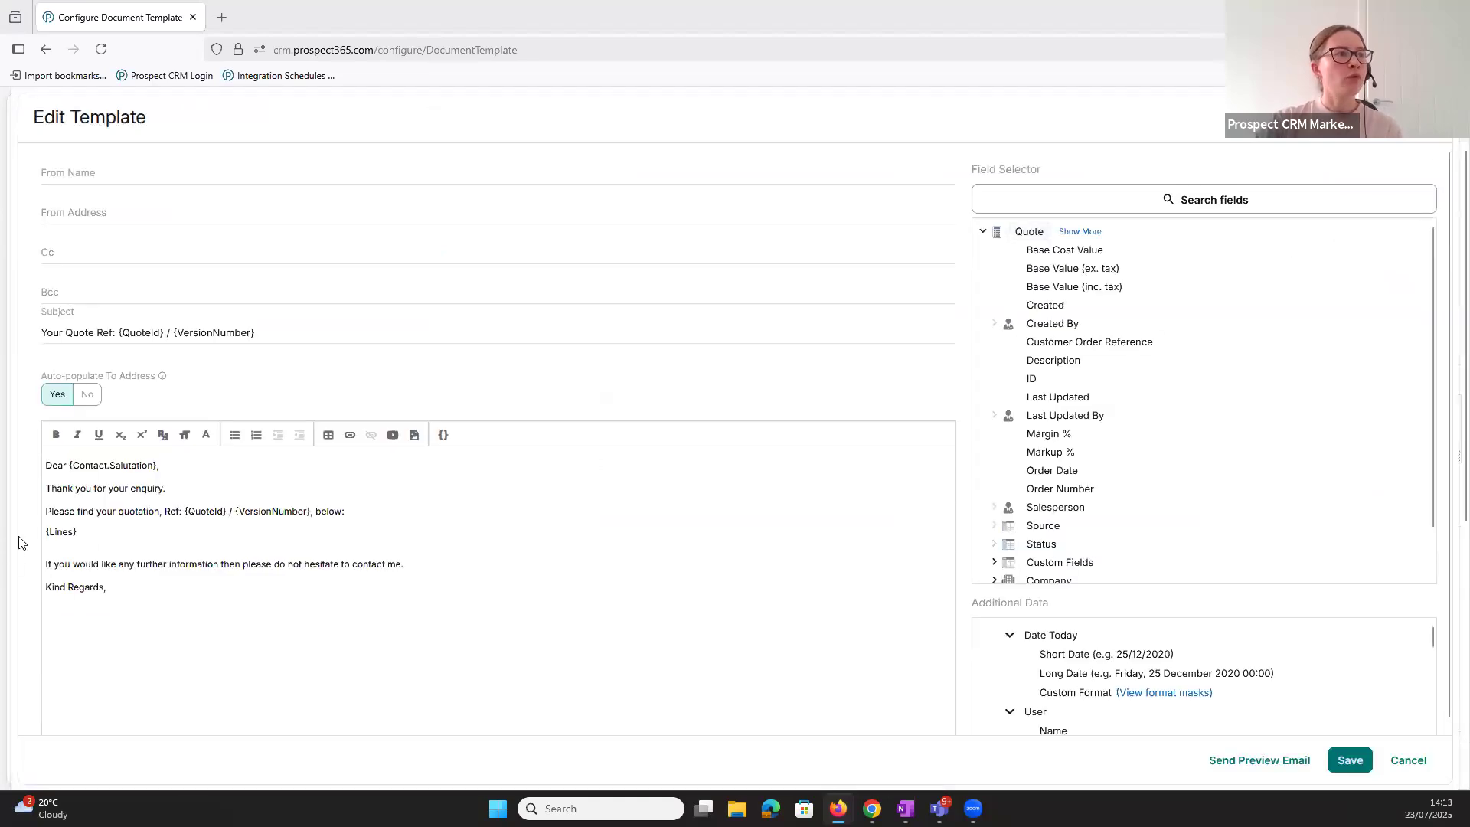
- Replace the {Lines} placeholder in the email body with the "Show values excl. tax for lines" quote table
double_click(61, 532)
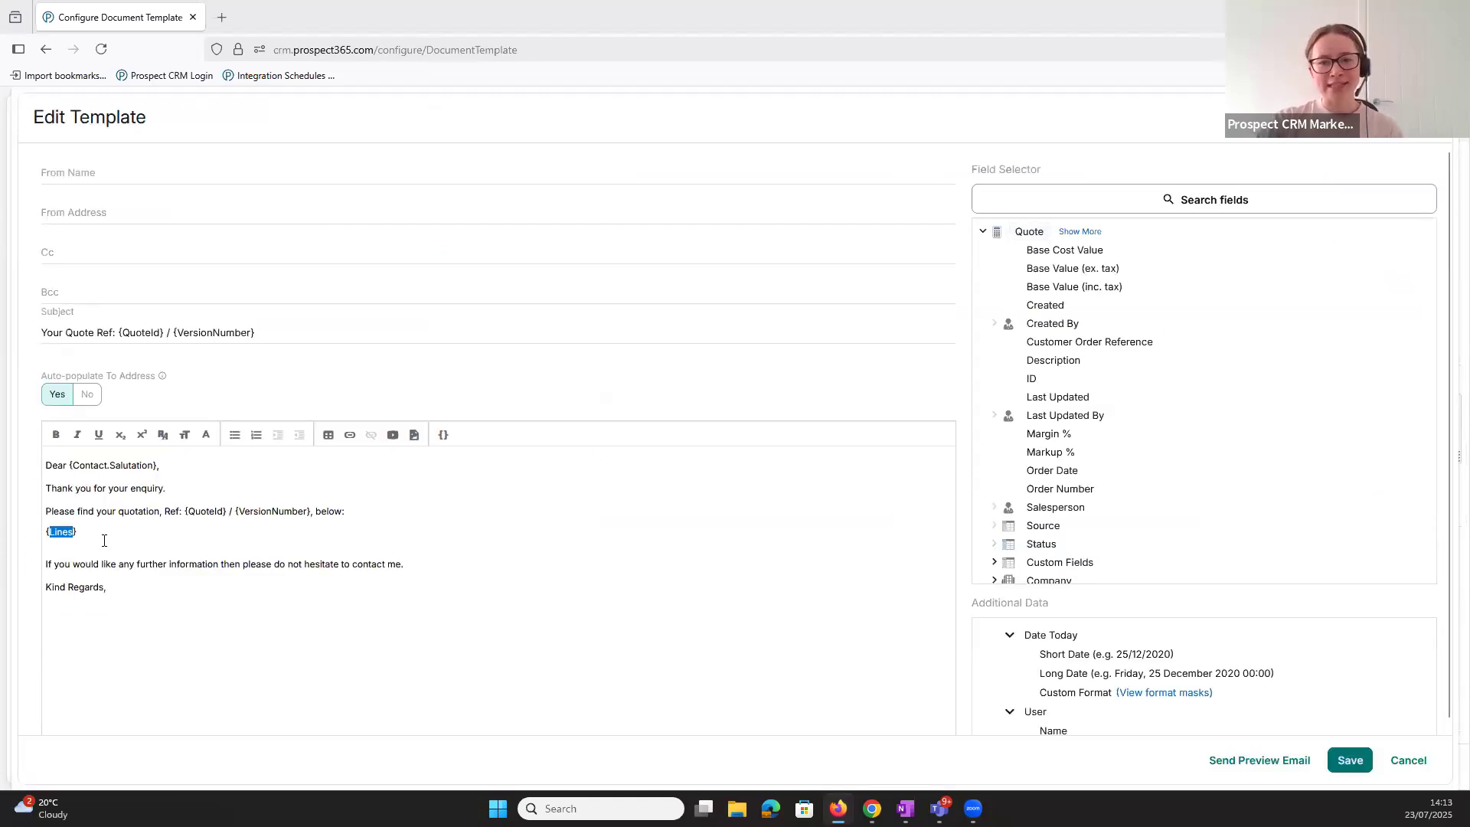
click(102, 527)
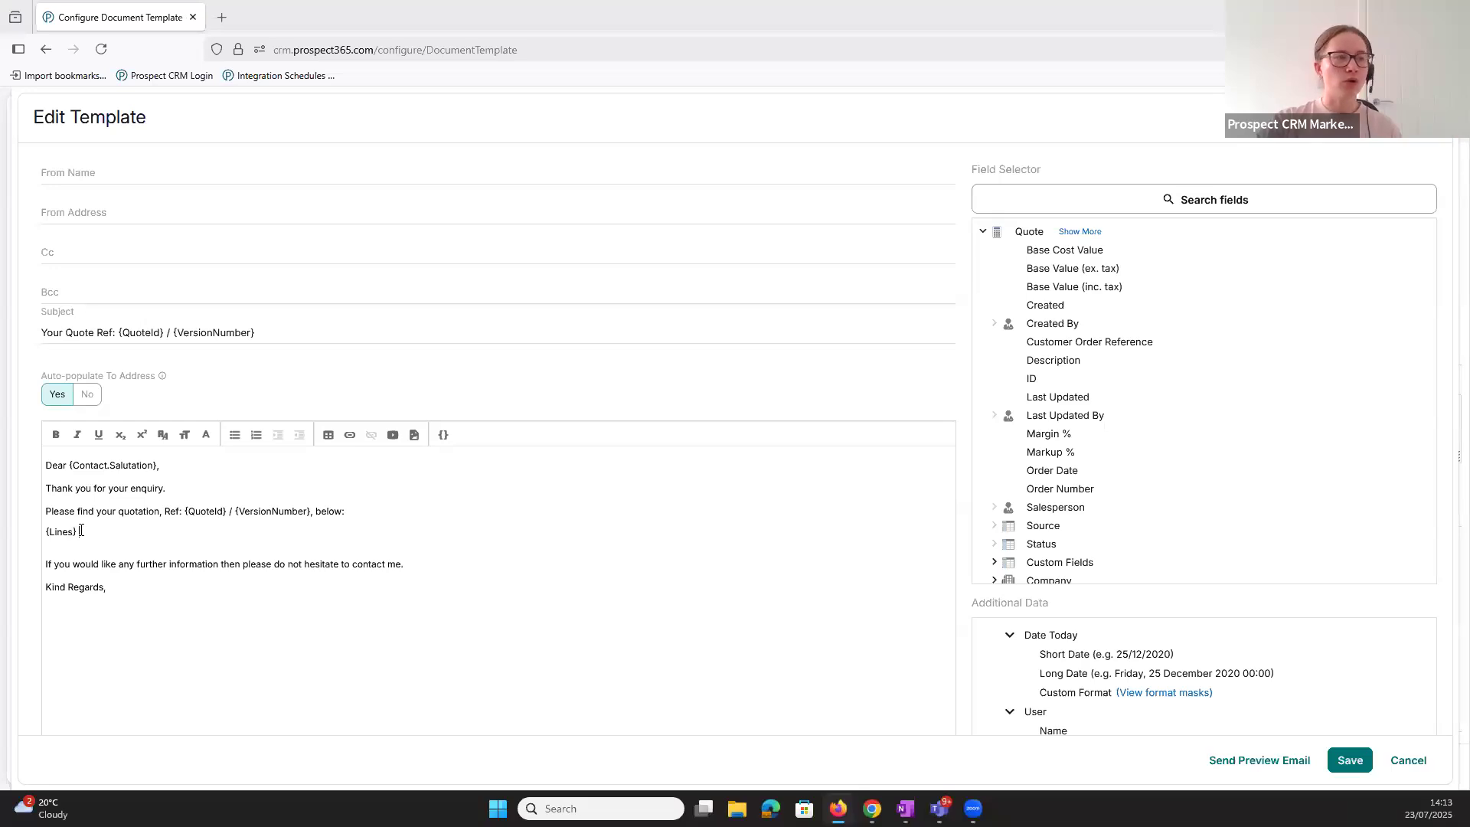
drag(98, 532, 42, 534)
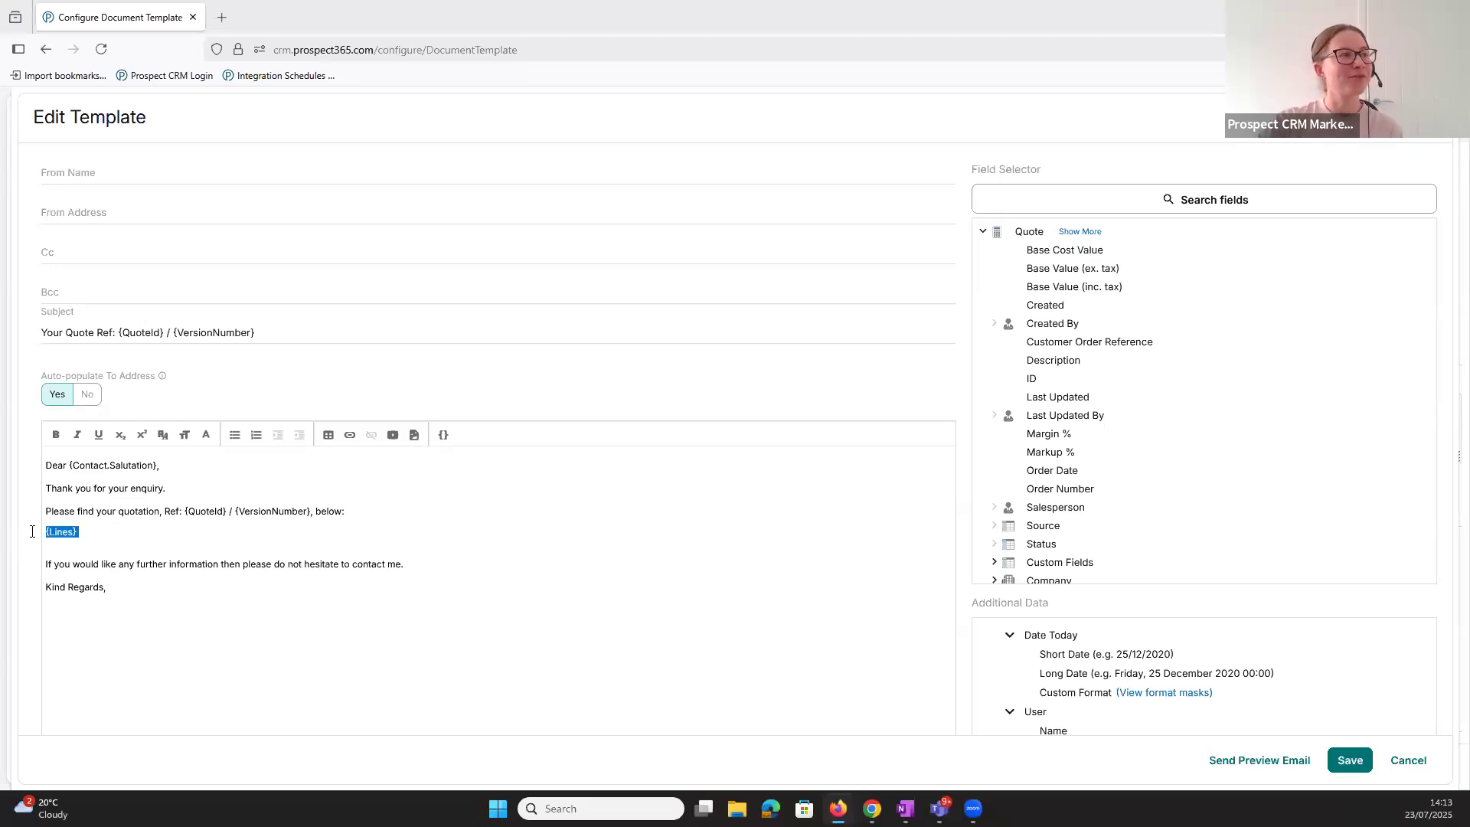
key(BackSpace)
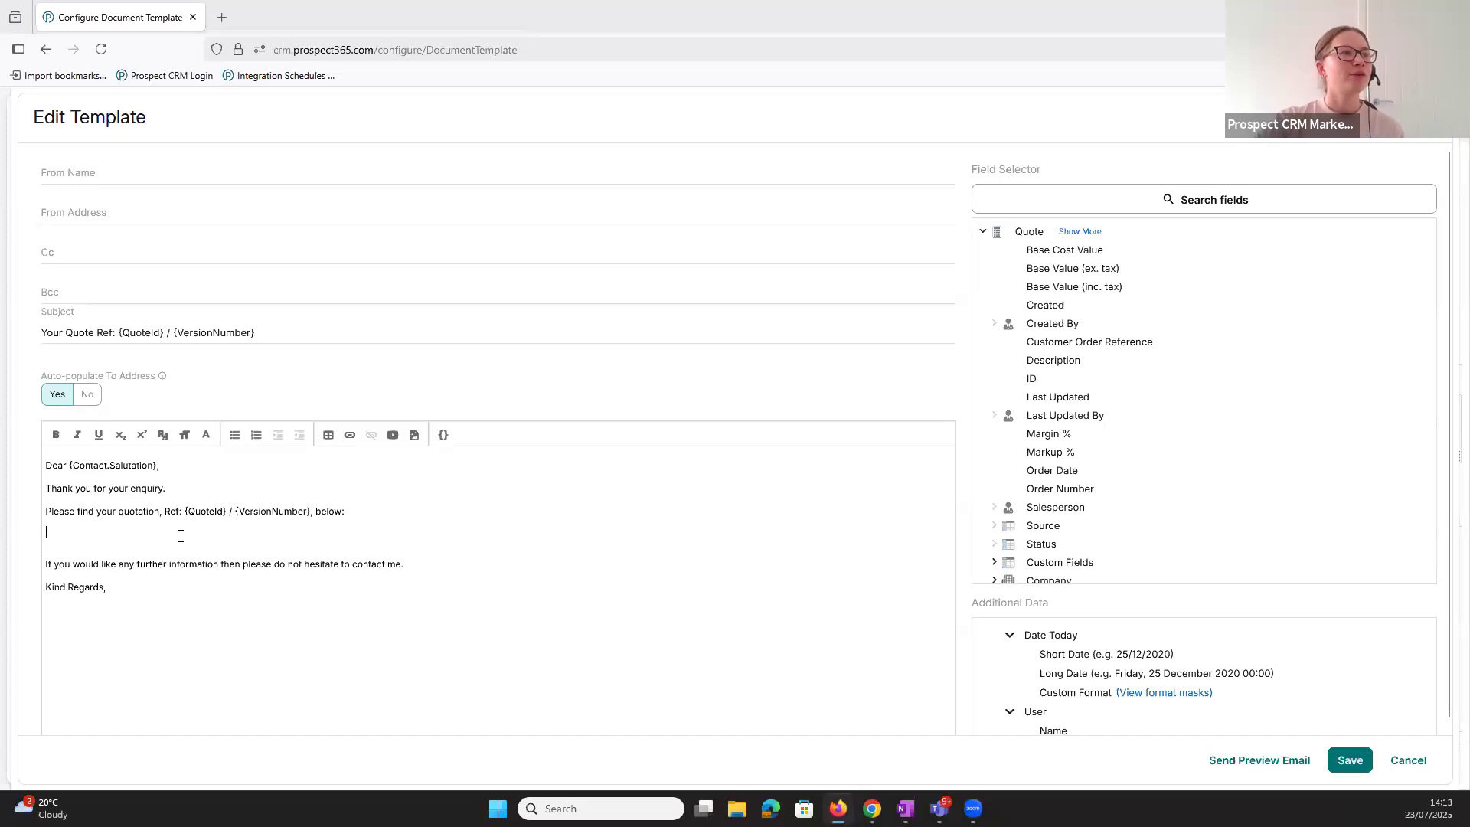
click(330, 438)
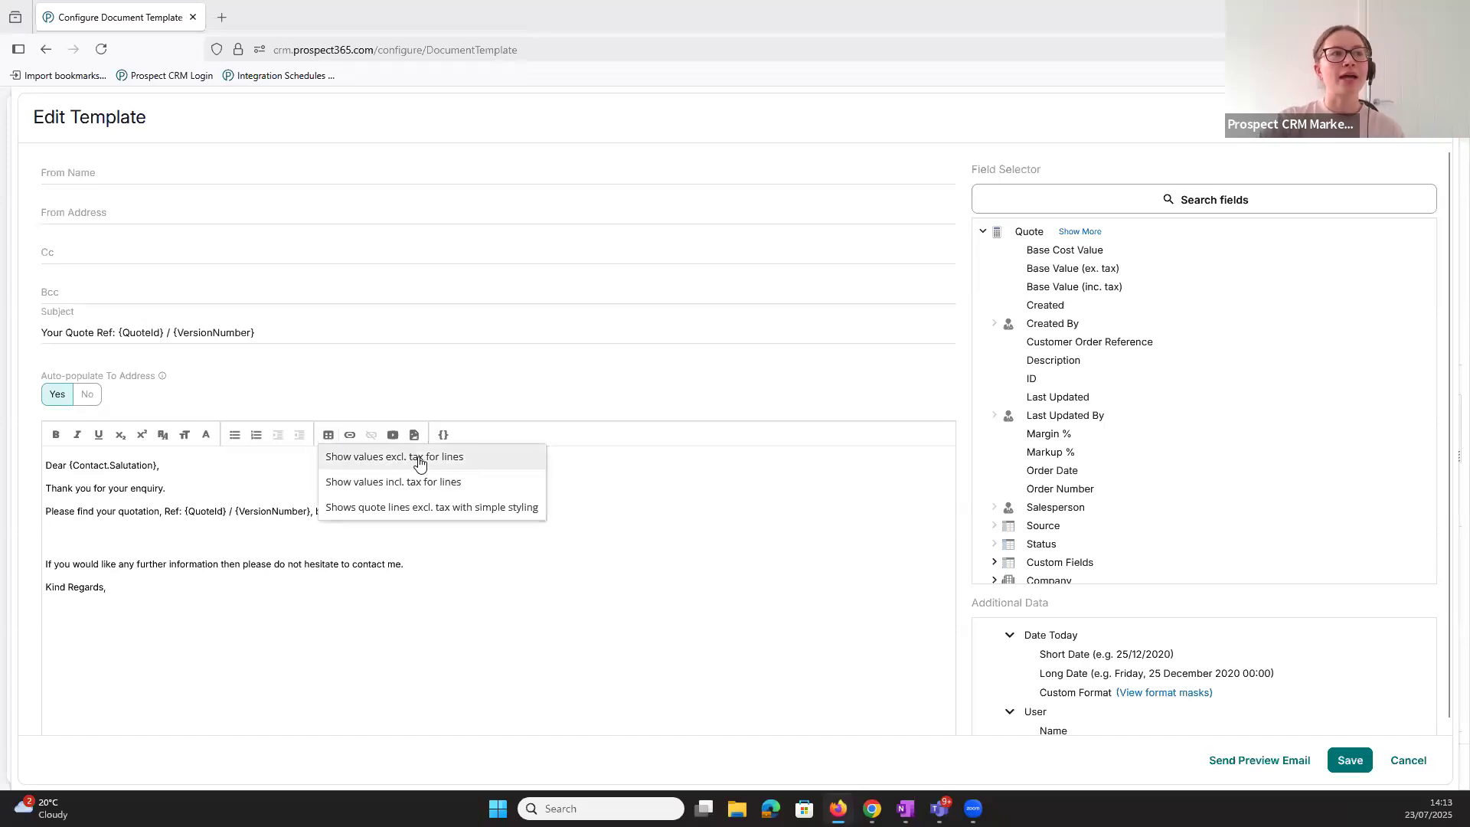
click(474, 456)
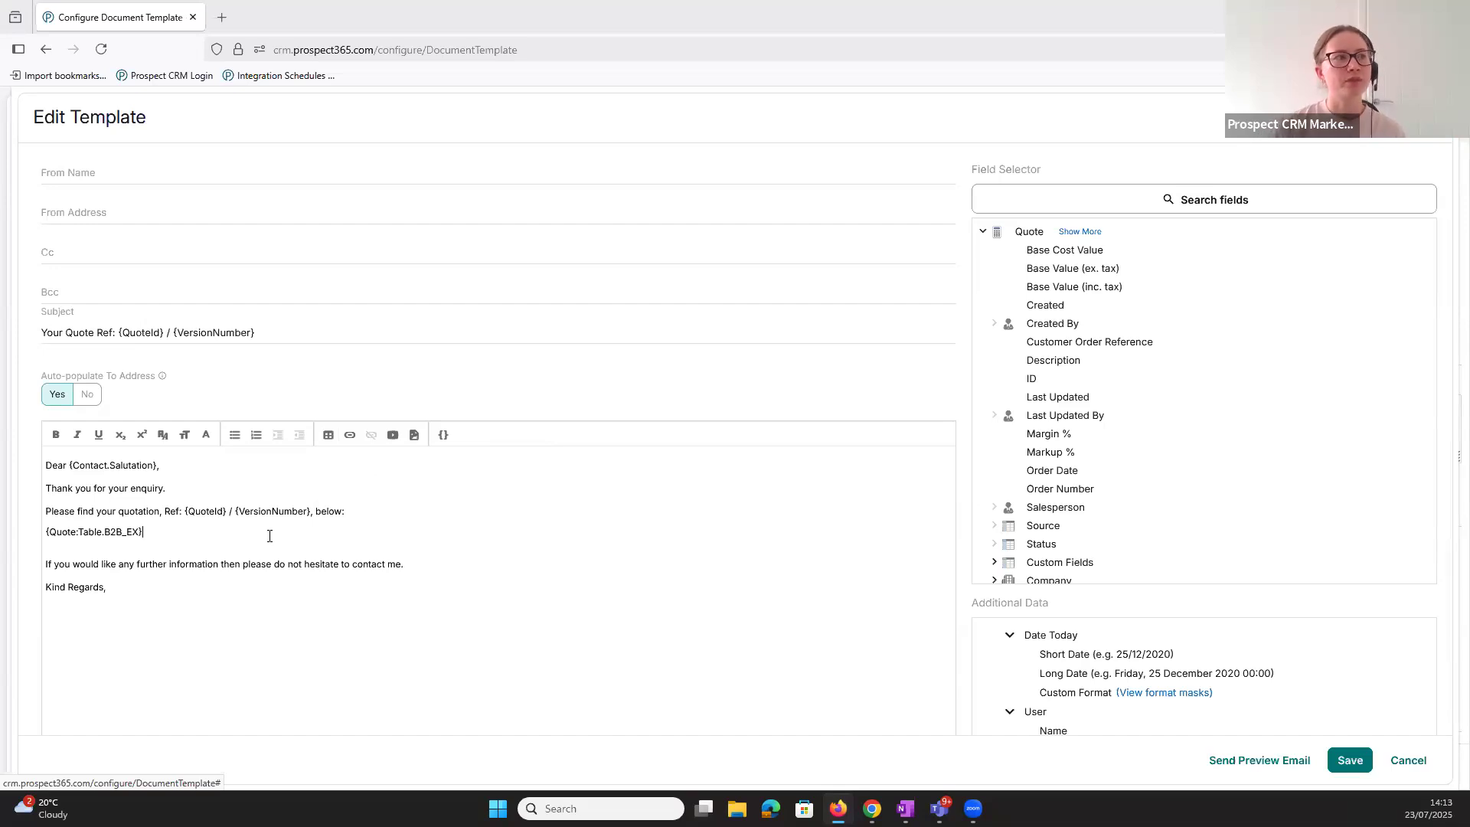
- Check the list of insertable quote tables without adding another, and save and close the Basic Email Quote template
click(329, 434)
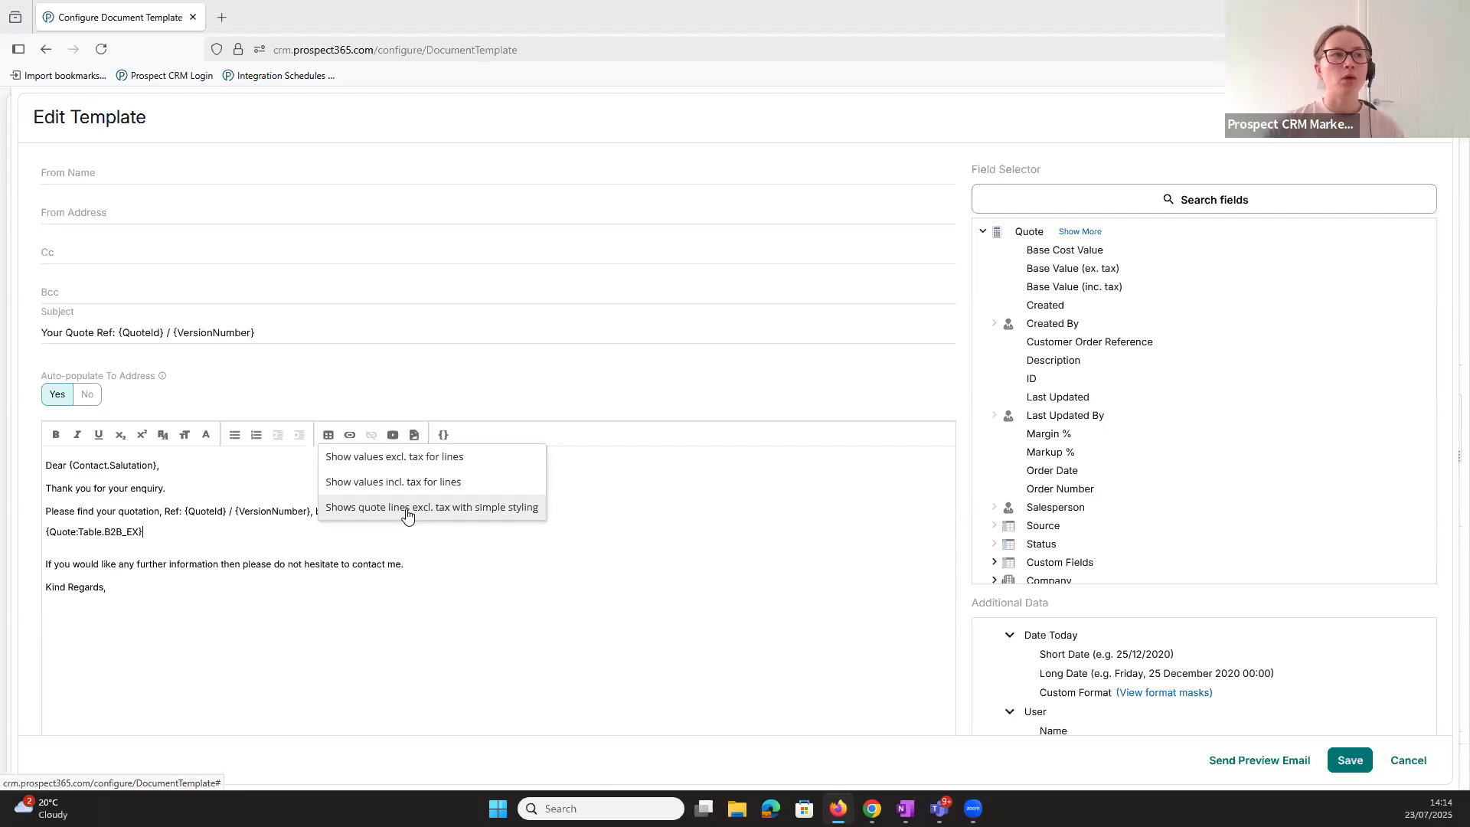
click(408, 514)
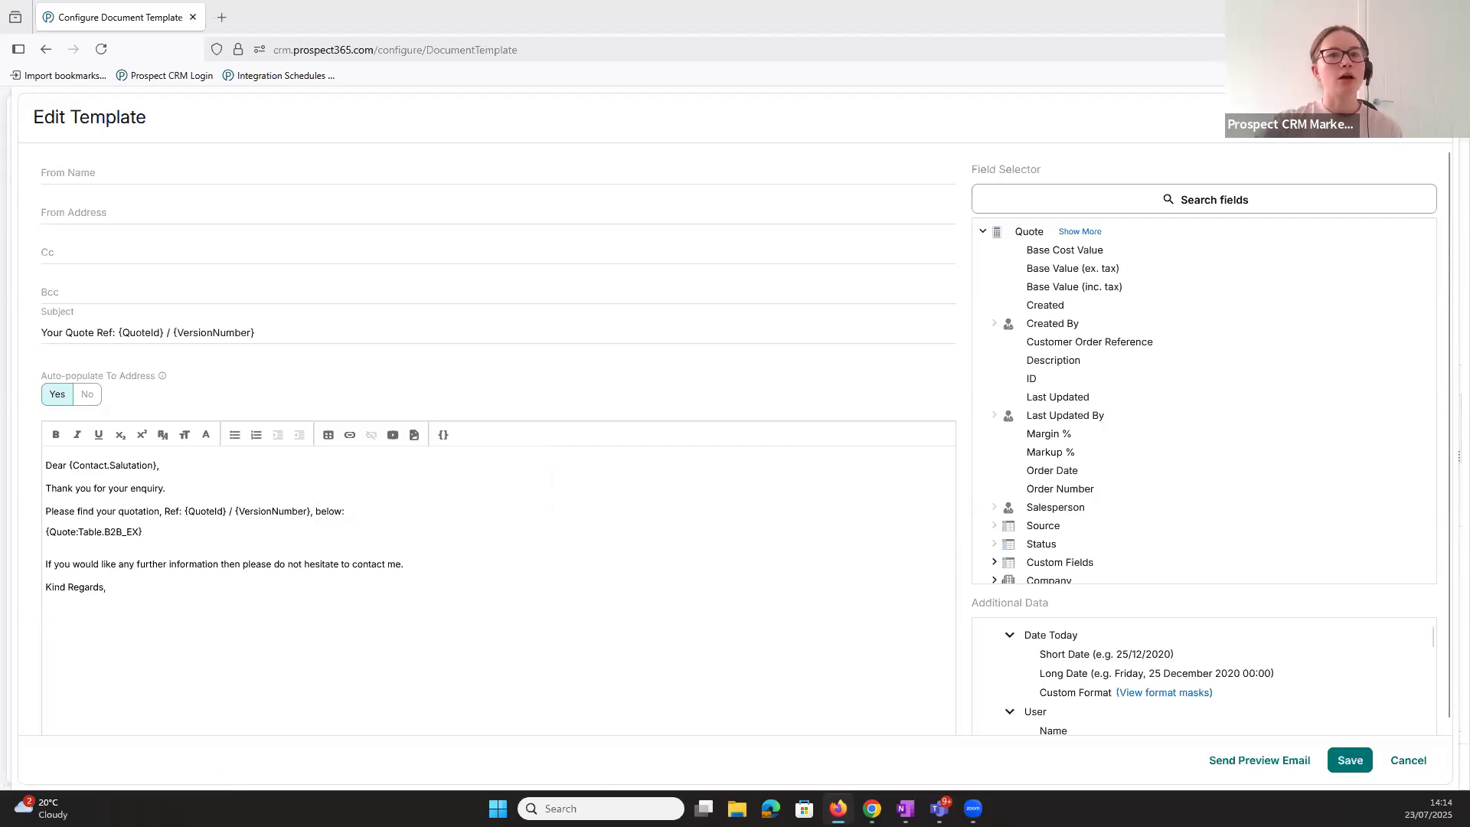
click(1349, 759)
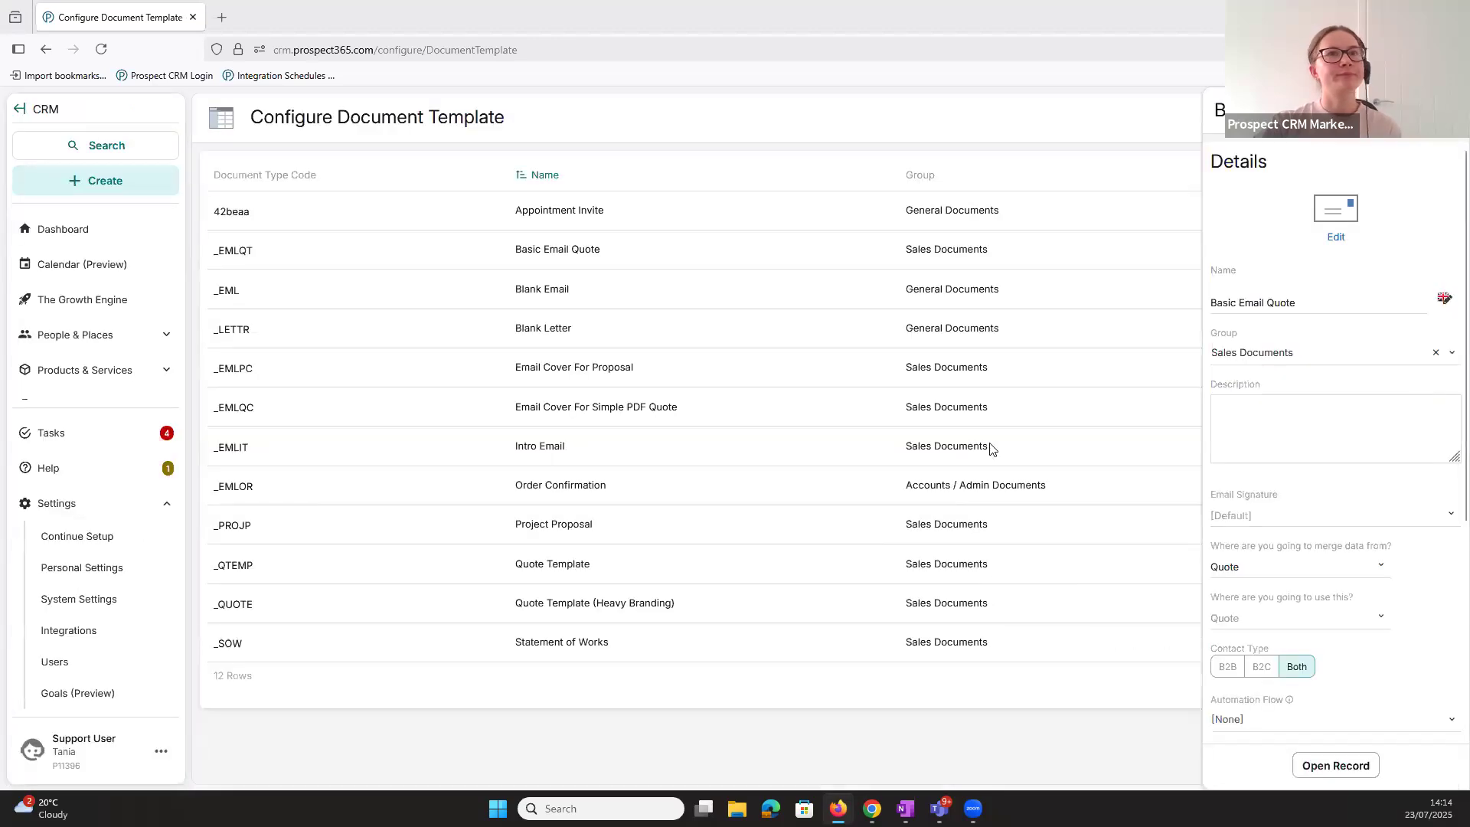
click(1449, 110)
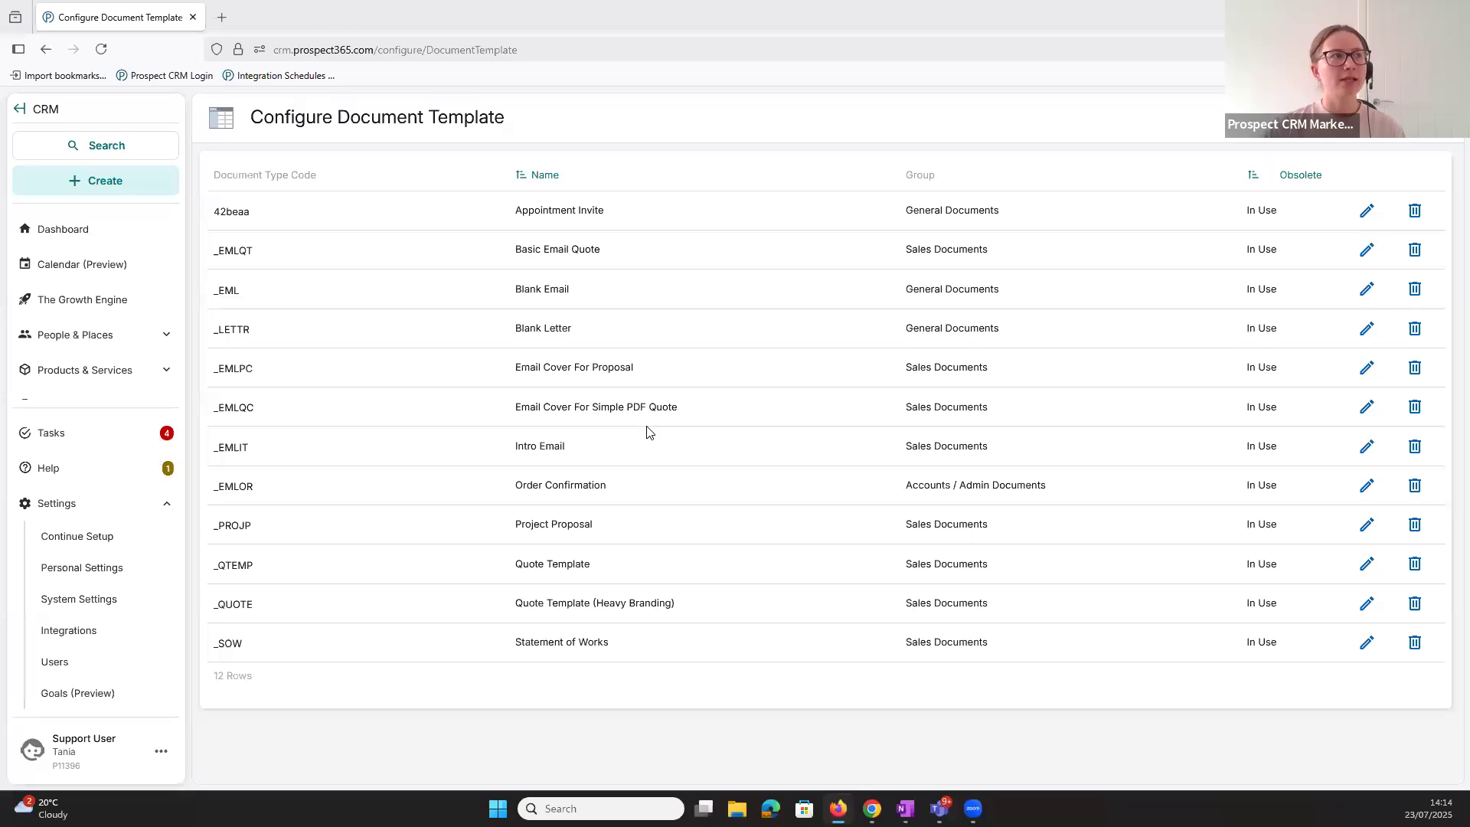
- Go to the sales quotes list and open the quote named Simple Quote
click(101, 505)
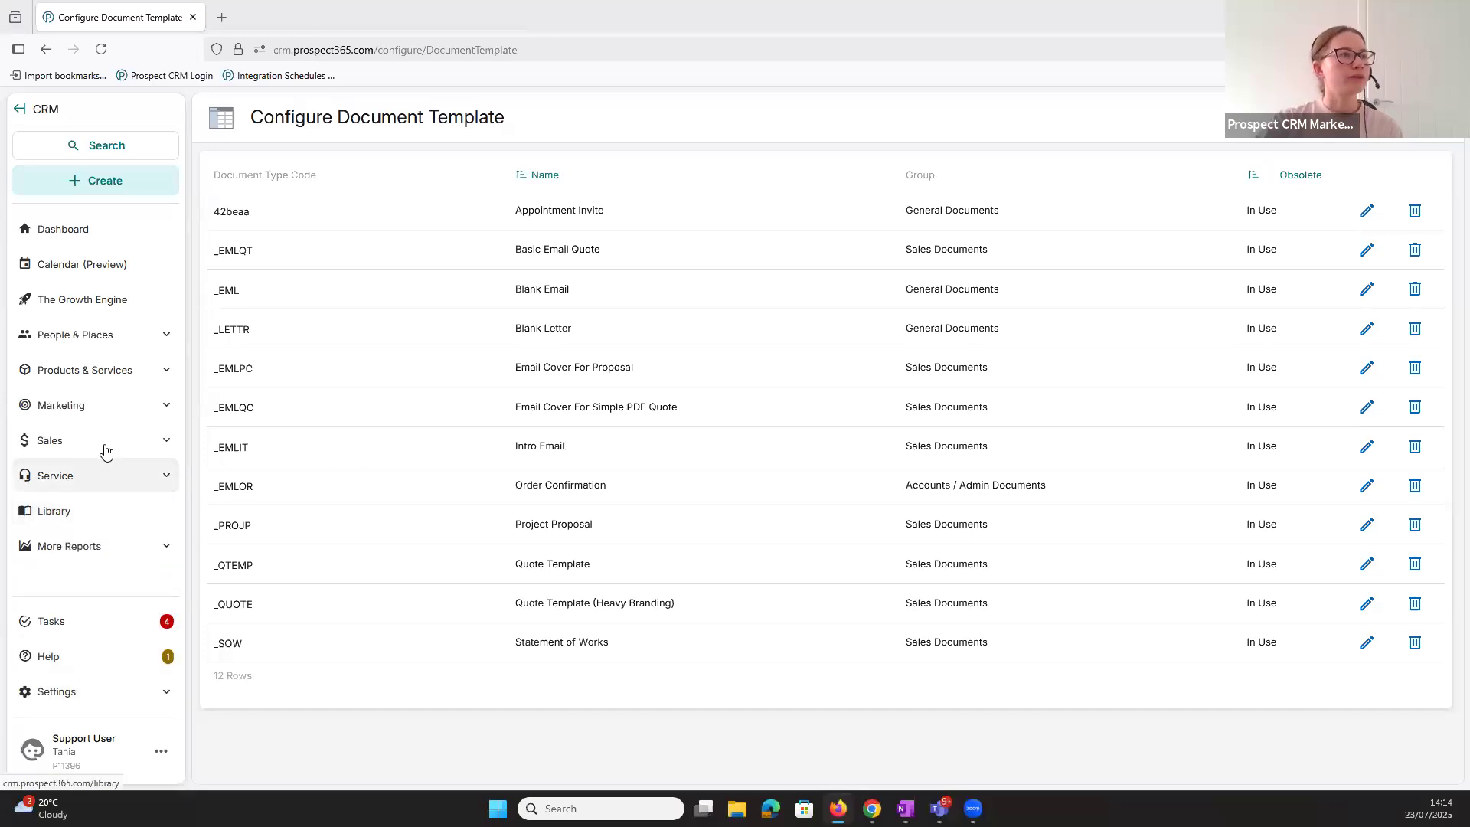
click(105, 450)
click(92, 509)
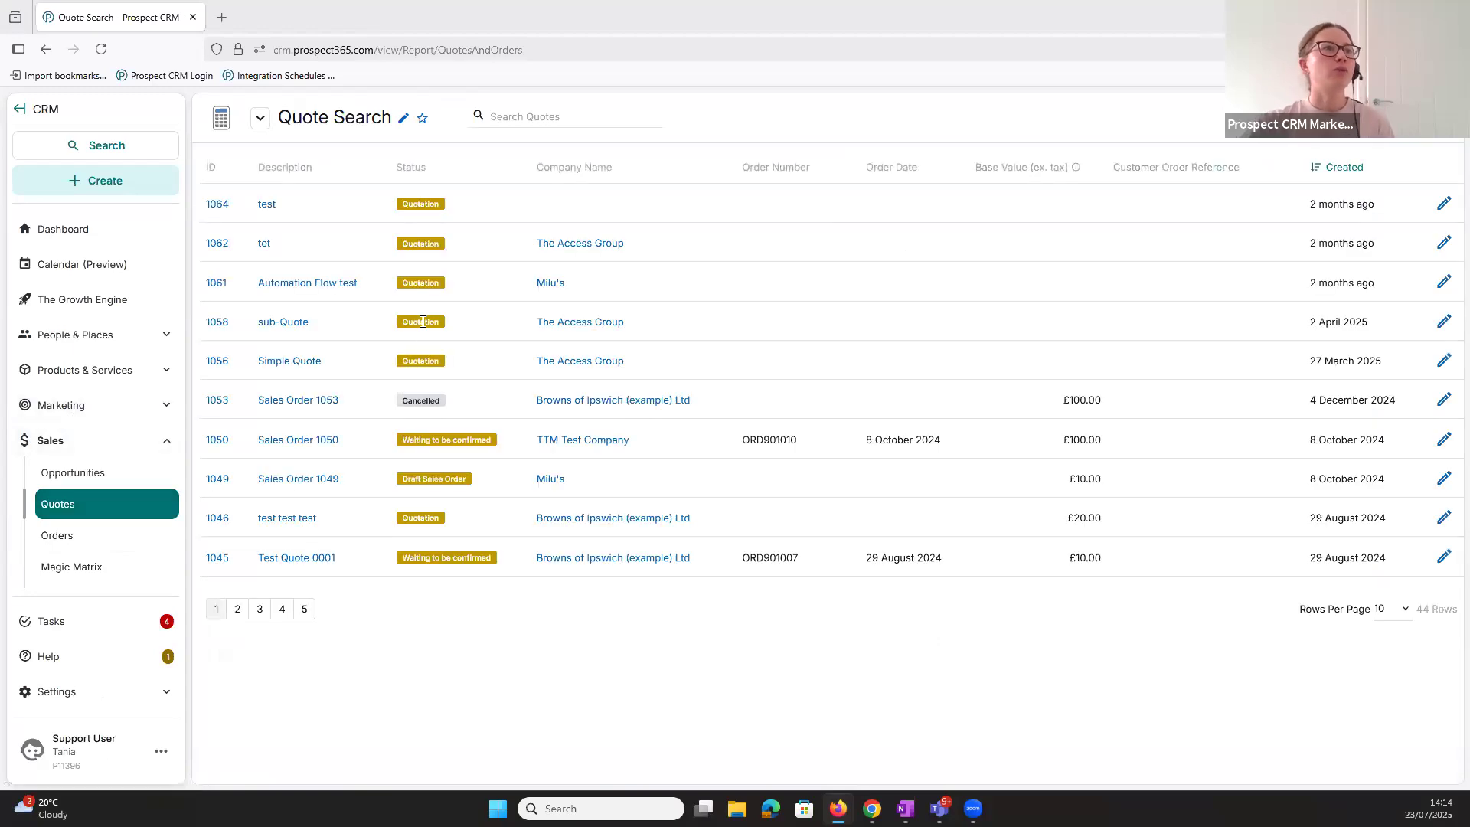
click(289, 364)
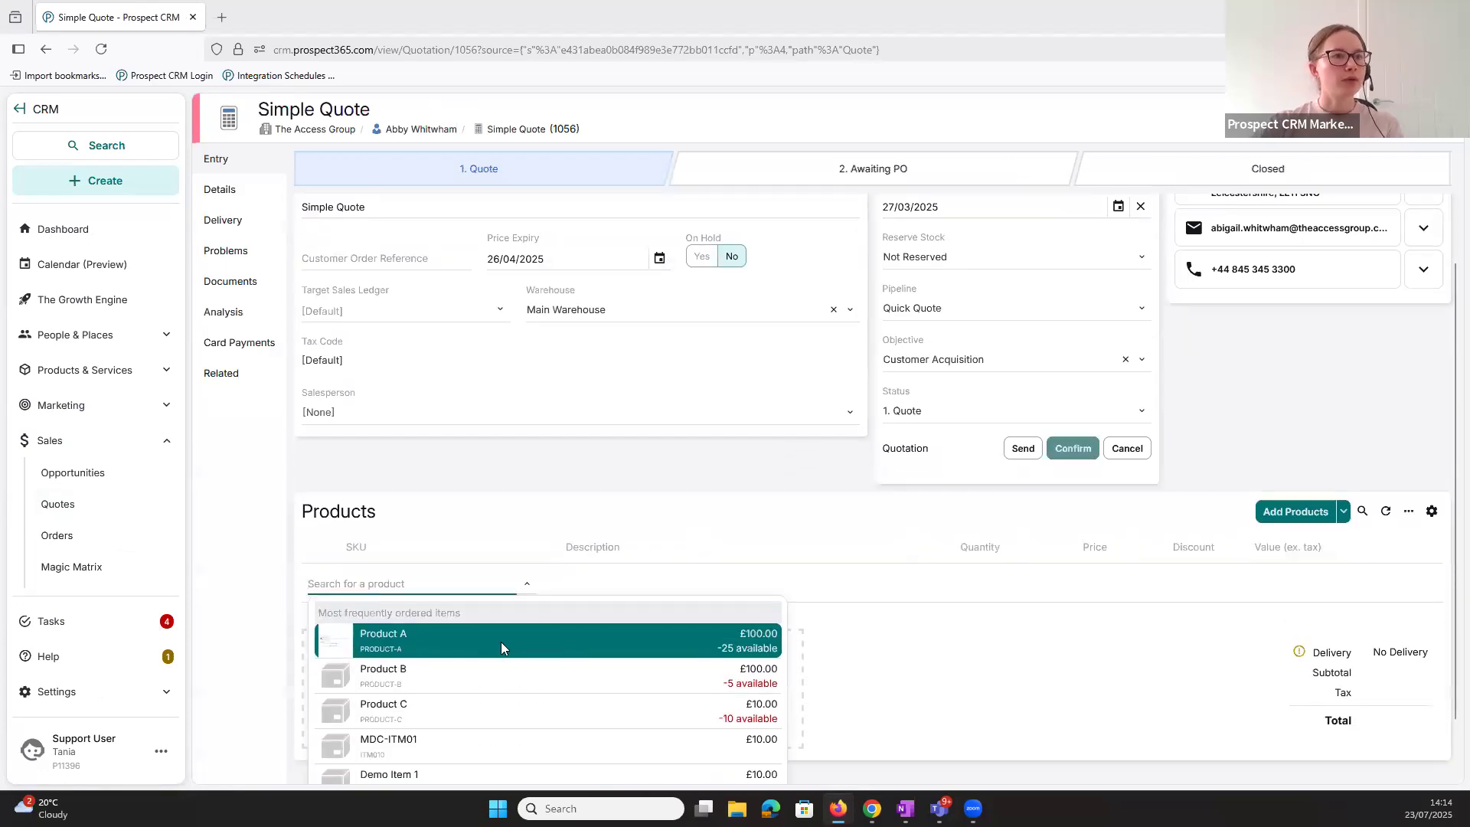
- Add Product A as a product line on Simple Quote
click(500, 642)
click(898, 343)
click(773, 504)
- Start an email to the quote's contact and apply the Basic Email Quote template to preview the styled table
scroll(861, 532, up, 1)
click(1284, 351)
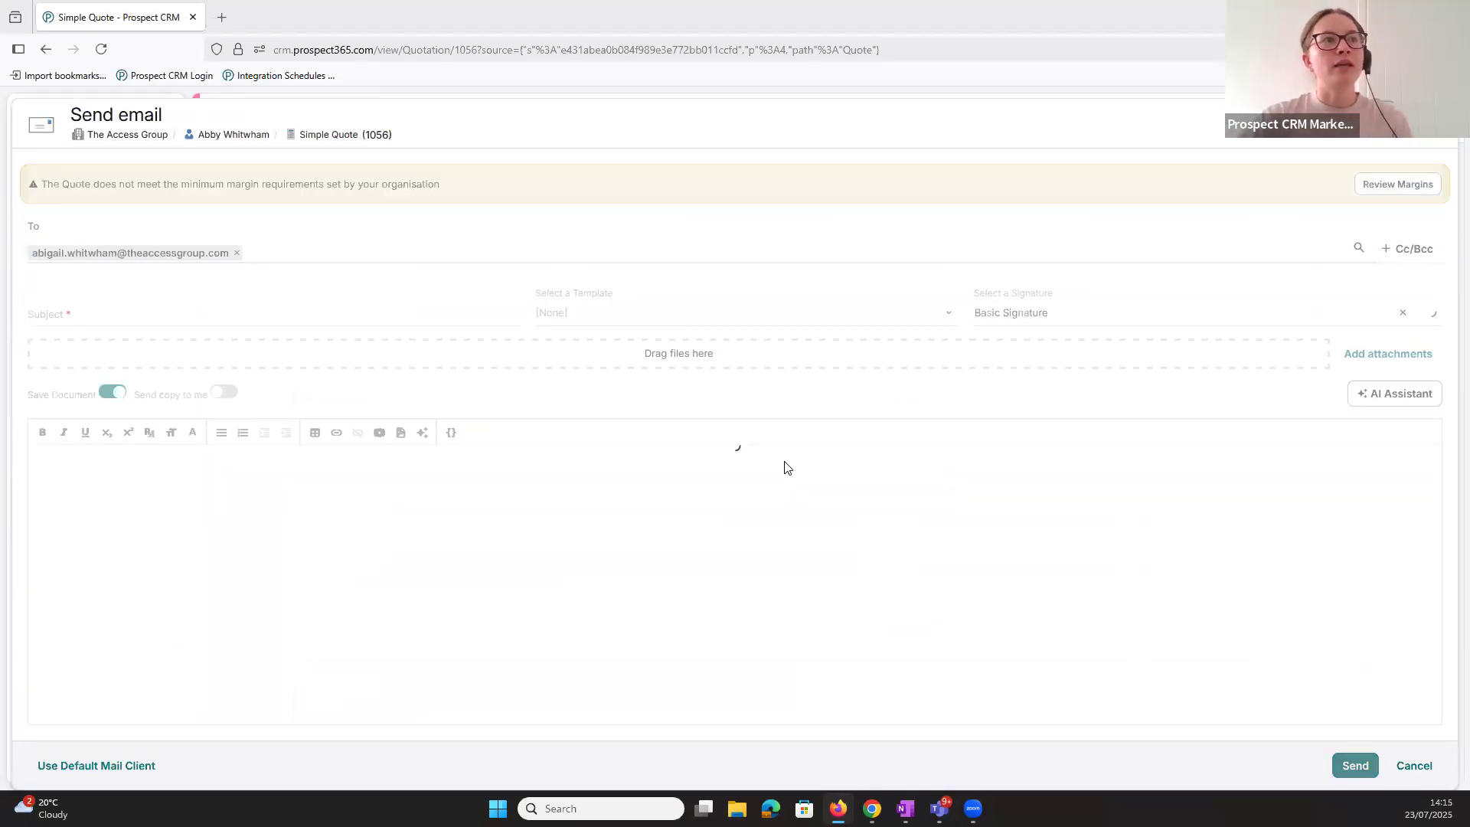
click(645, 319)
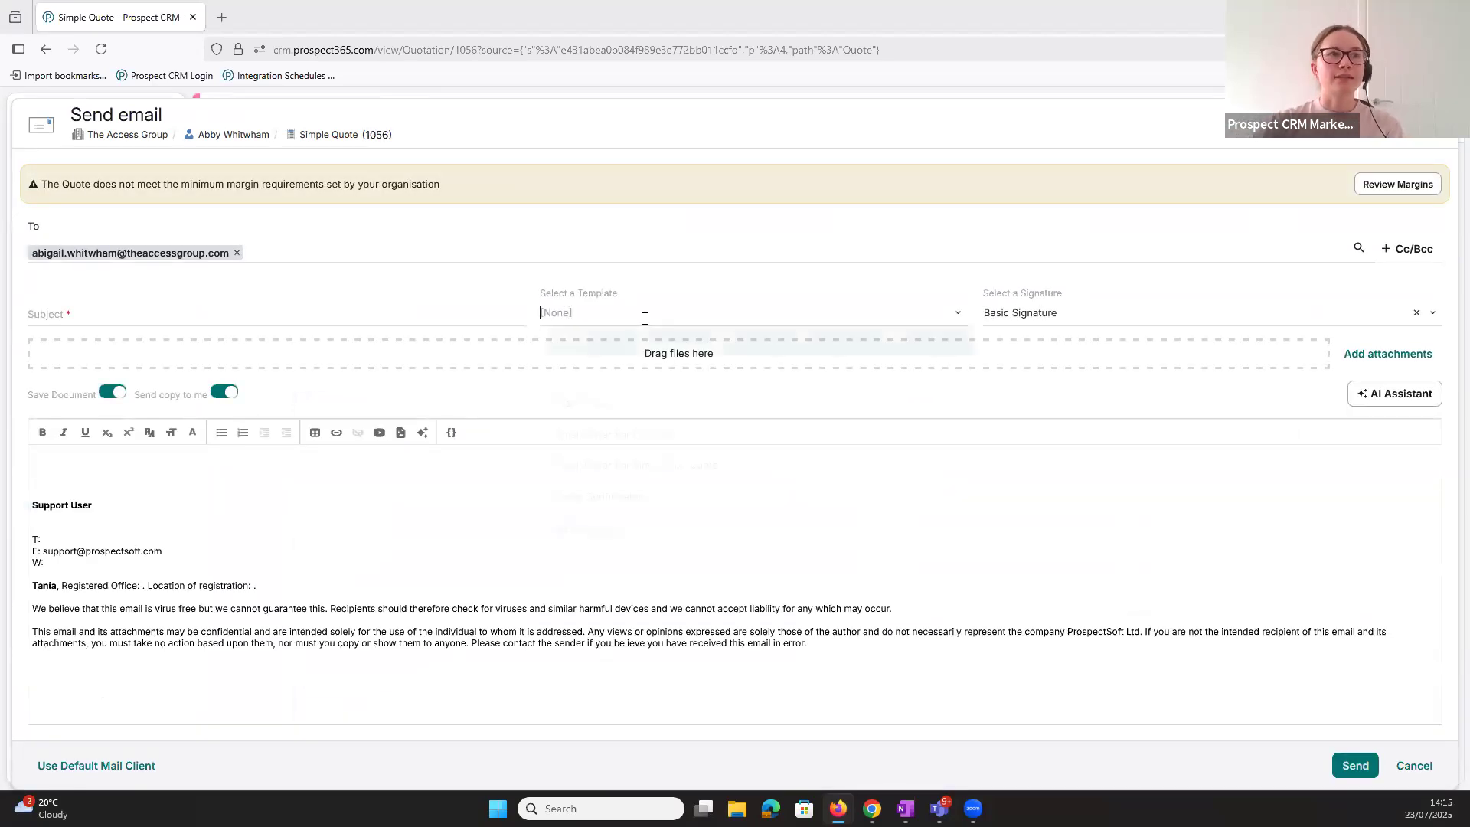
click(652, 377)
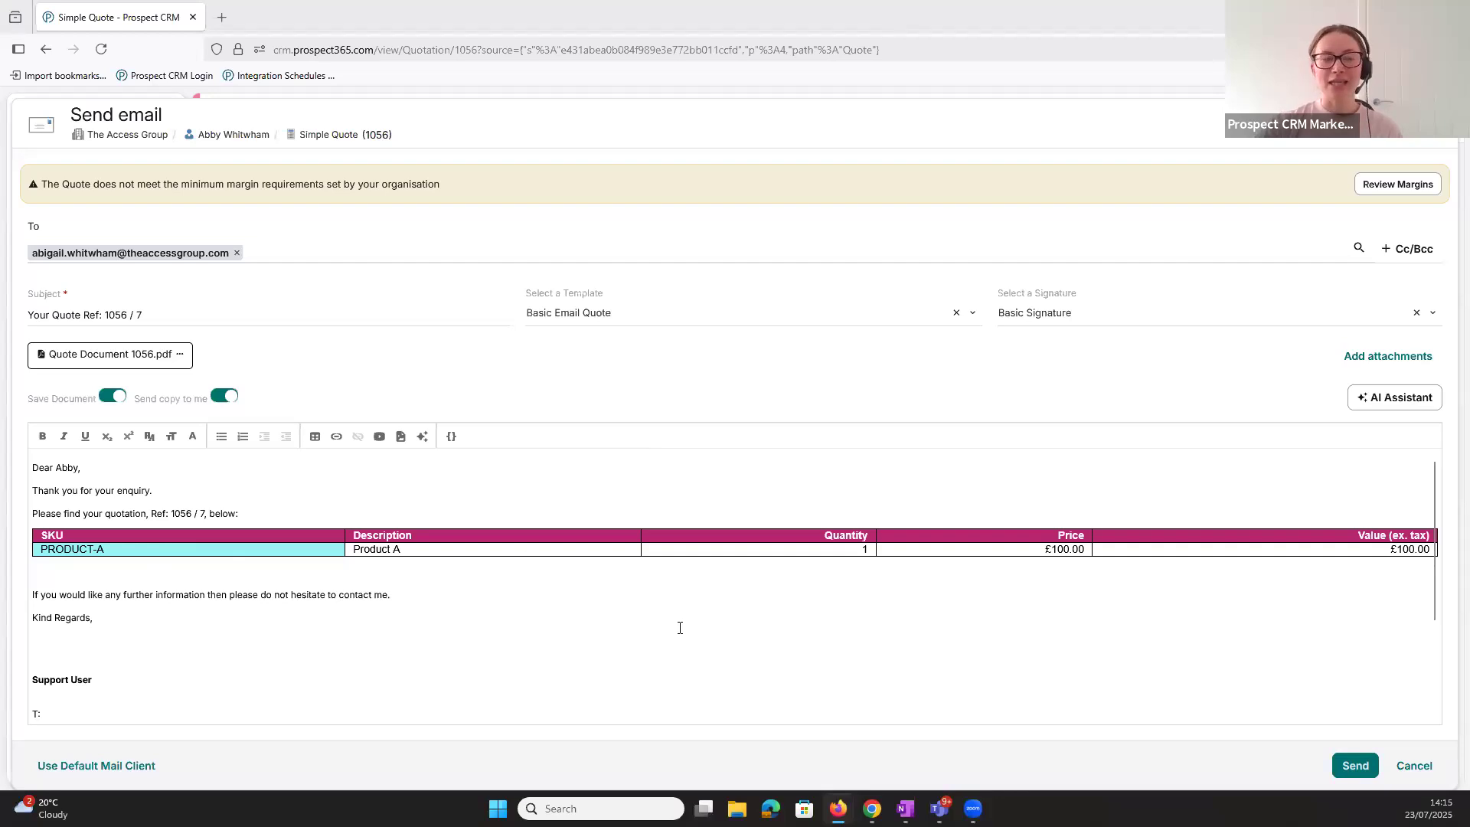
- Clear the email template and insert the "Show values excl. tax for lines" quote table on a blank line above the signature
click(614, 308)
click(605, 341)
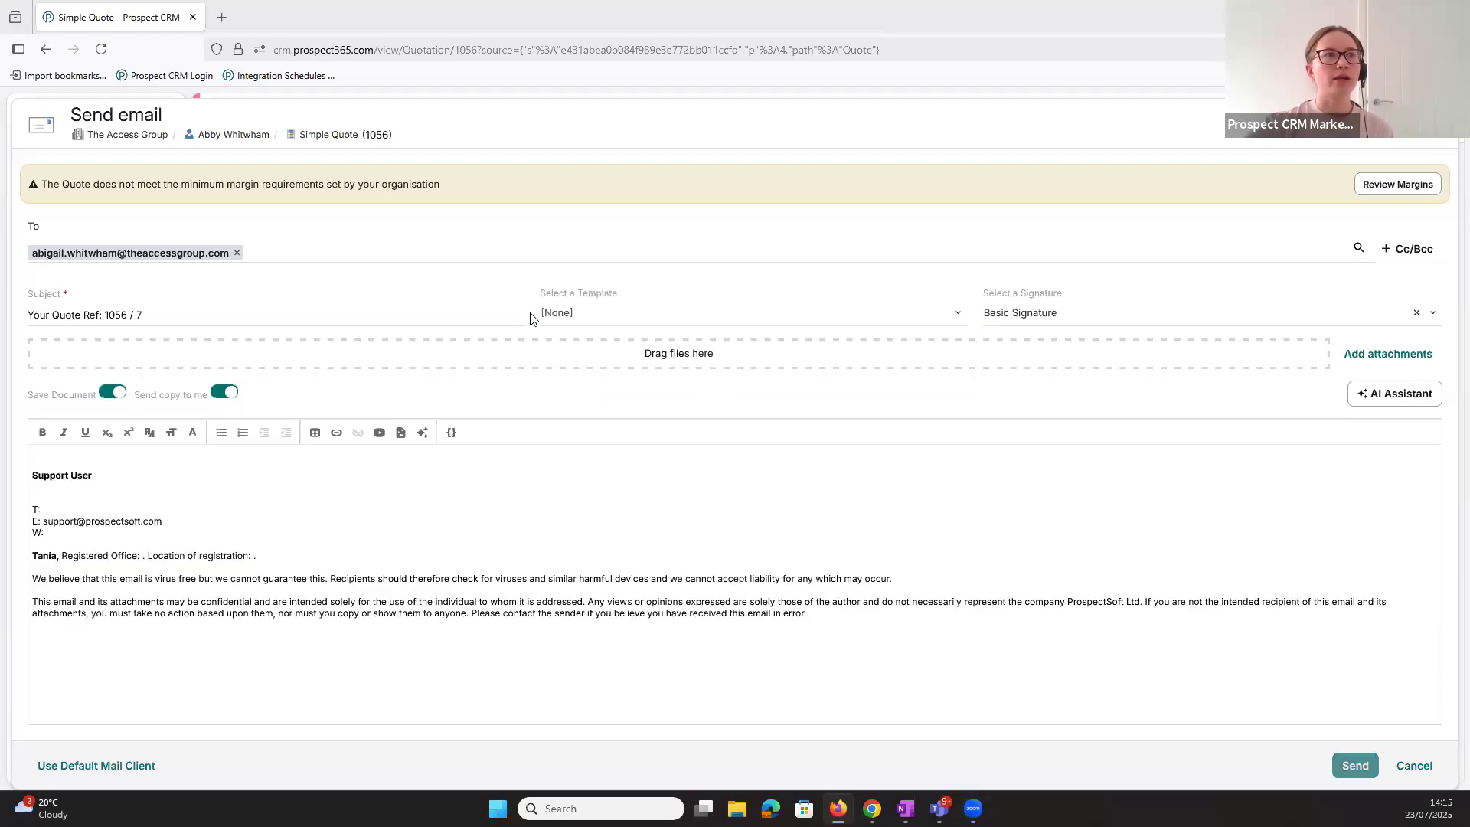
click(86, 455)
key(Return)
key(Return)
key(Return)
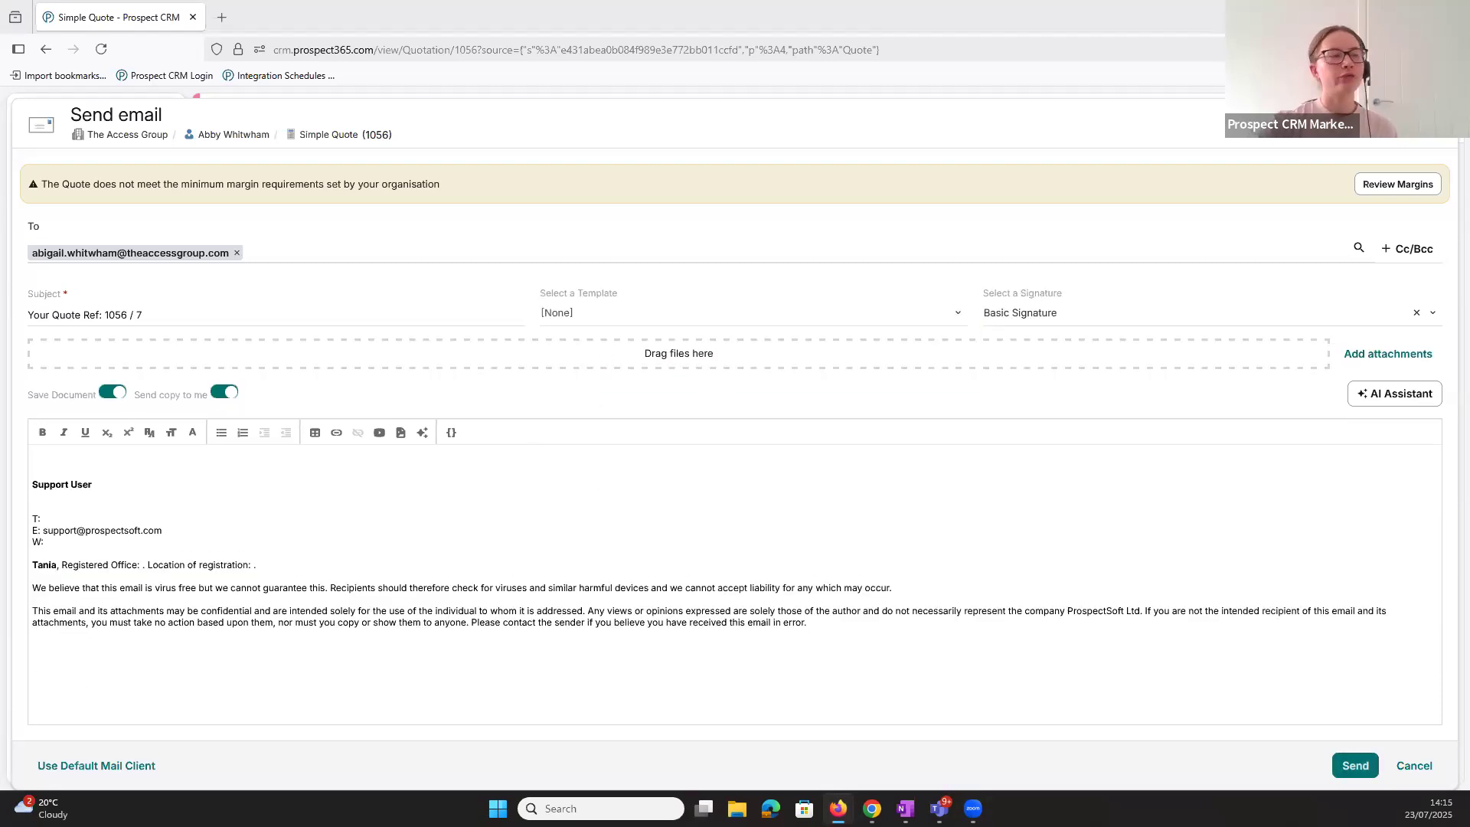
click(315, 433)
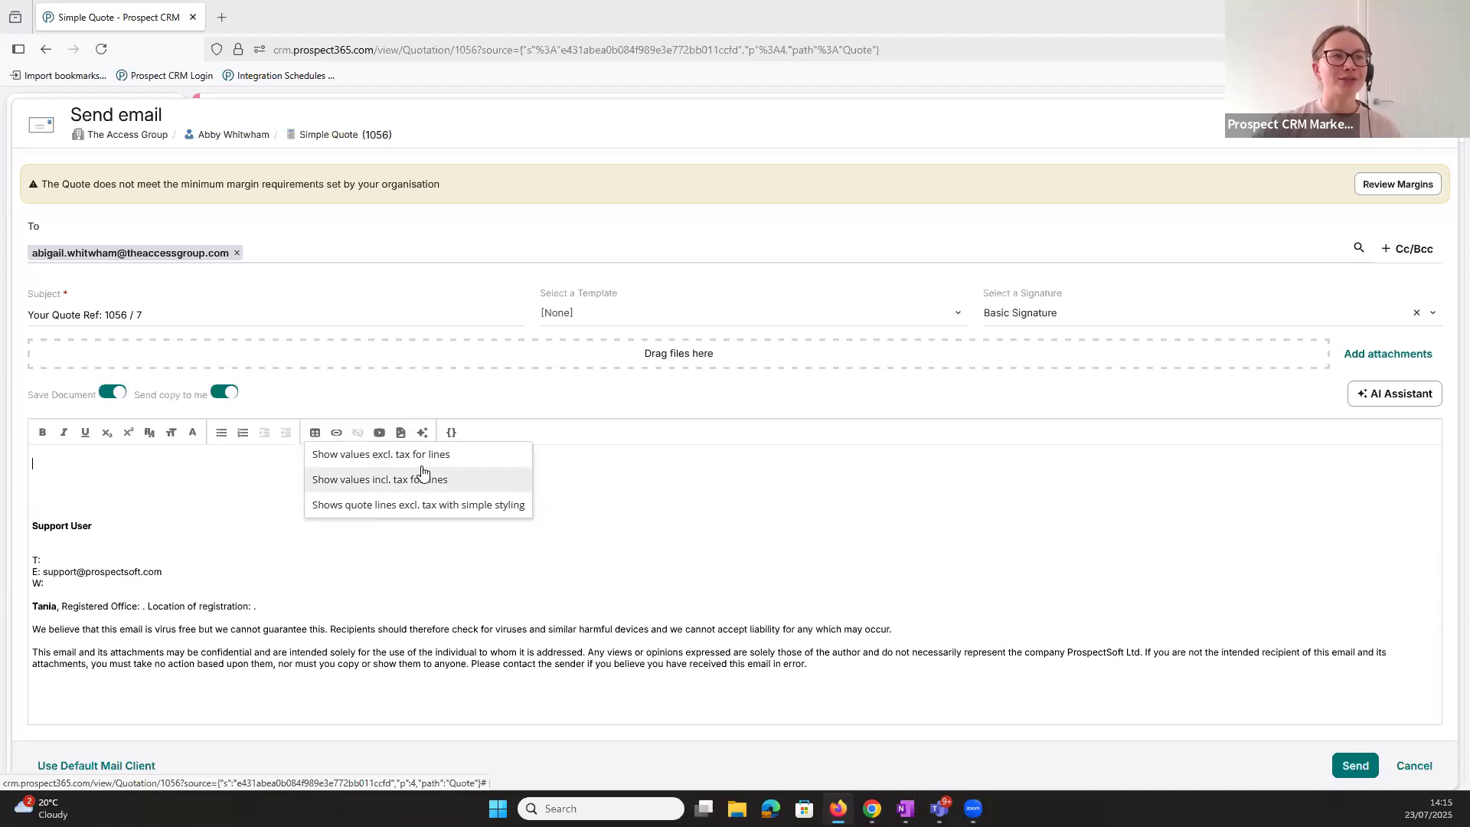
click(422, 455)
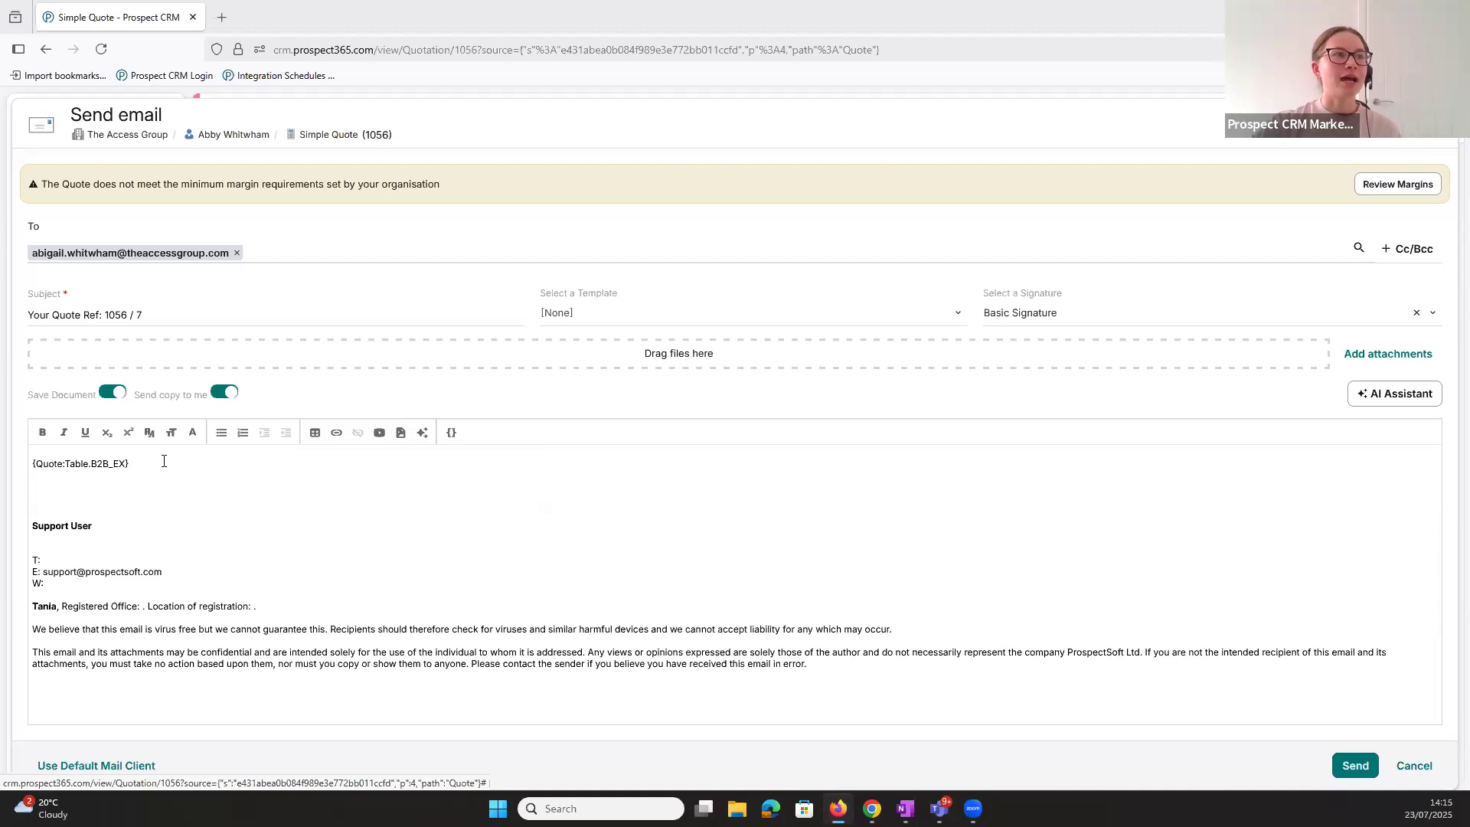
- Reapply the Basic Email Quote template to the draft, check the quote table and cancel the email
click(658, 314)
click(650, 374)
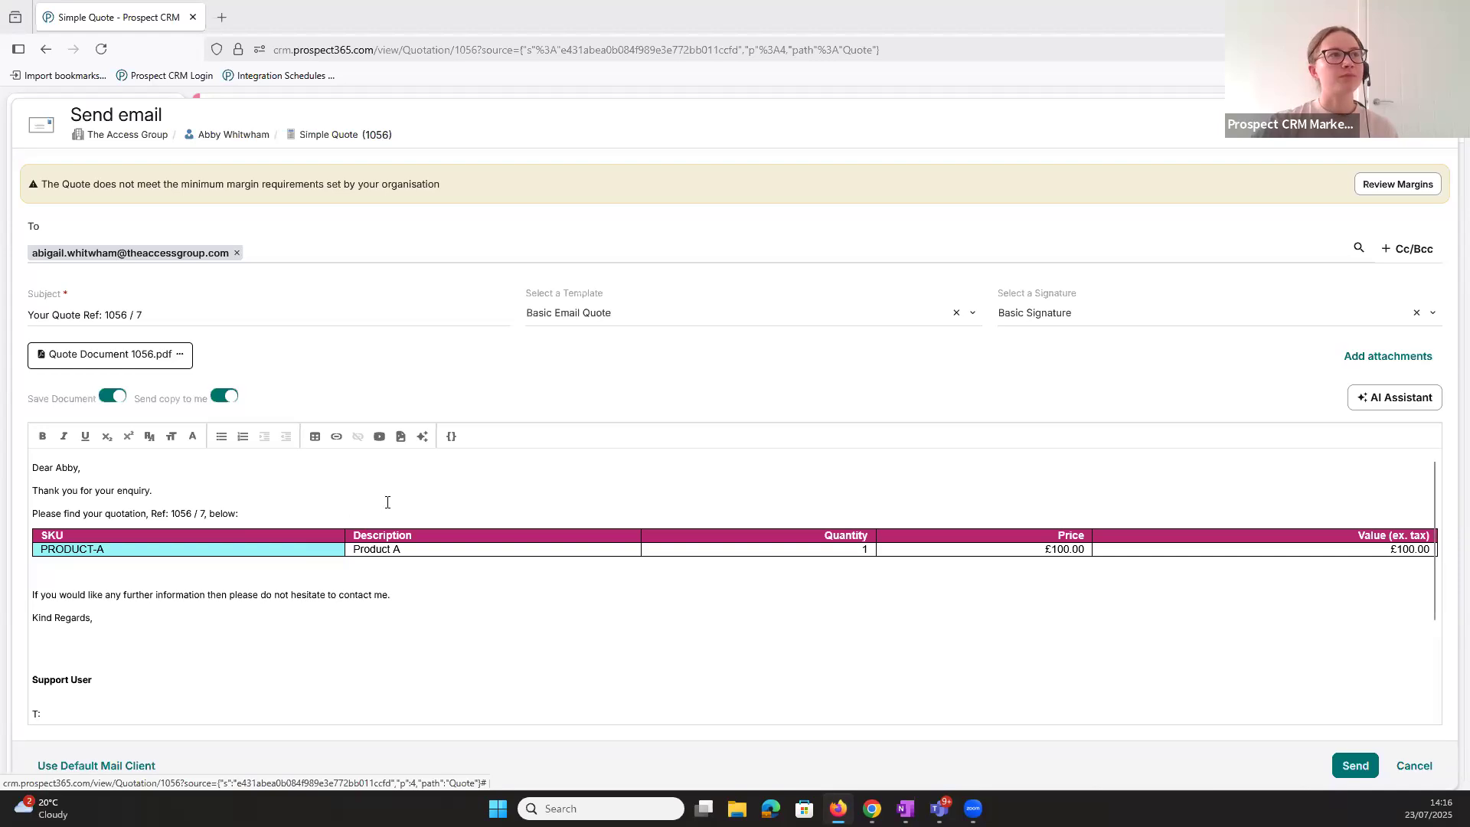
click(1415, 765)
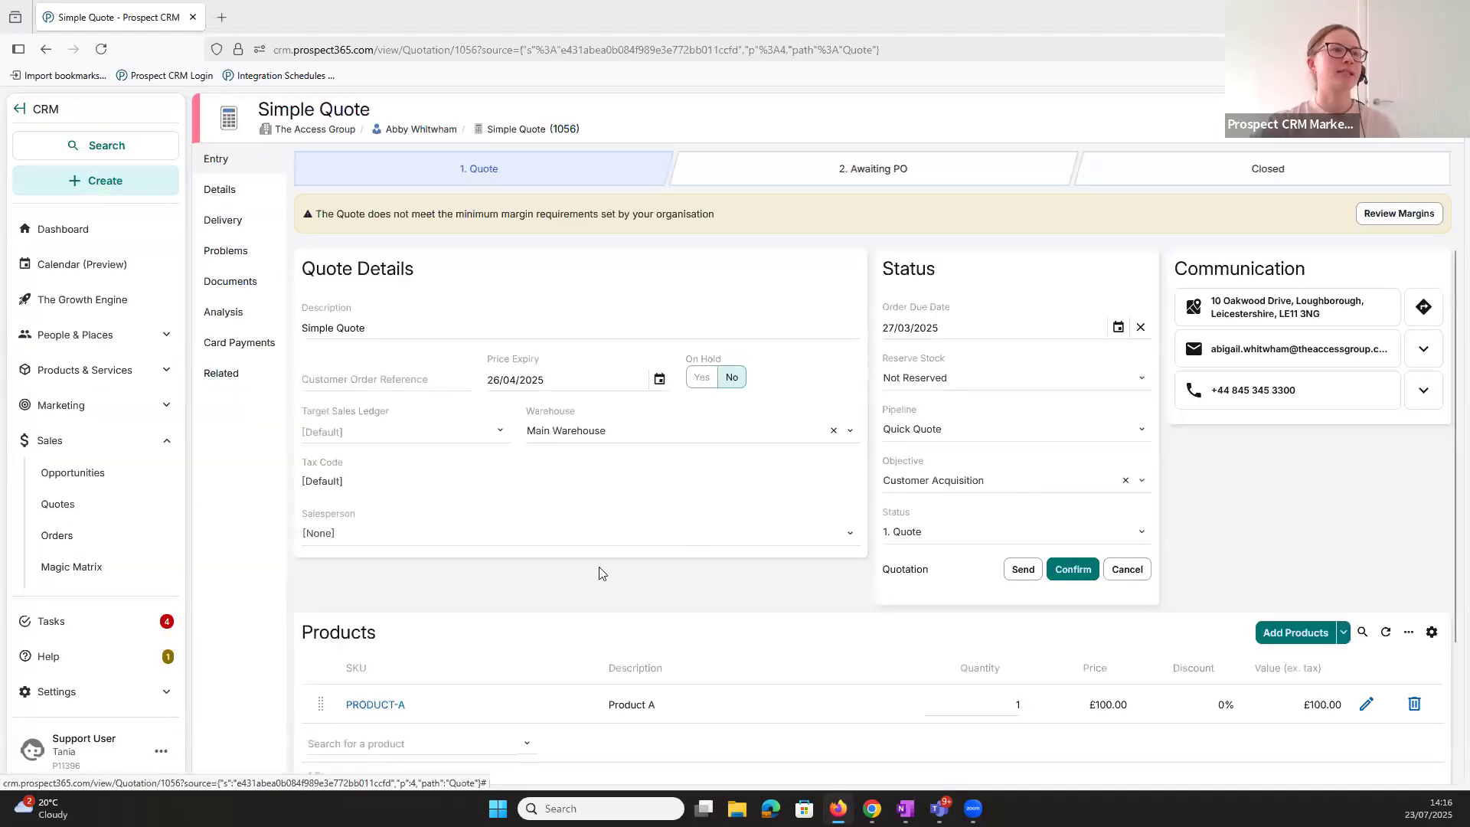
- Look over the quote's product line and totals, and switch to the webinar presentation in PowerPoint
scroll(603, 573, down, 2)
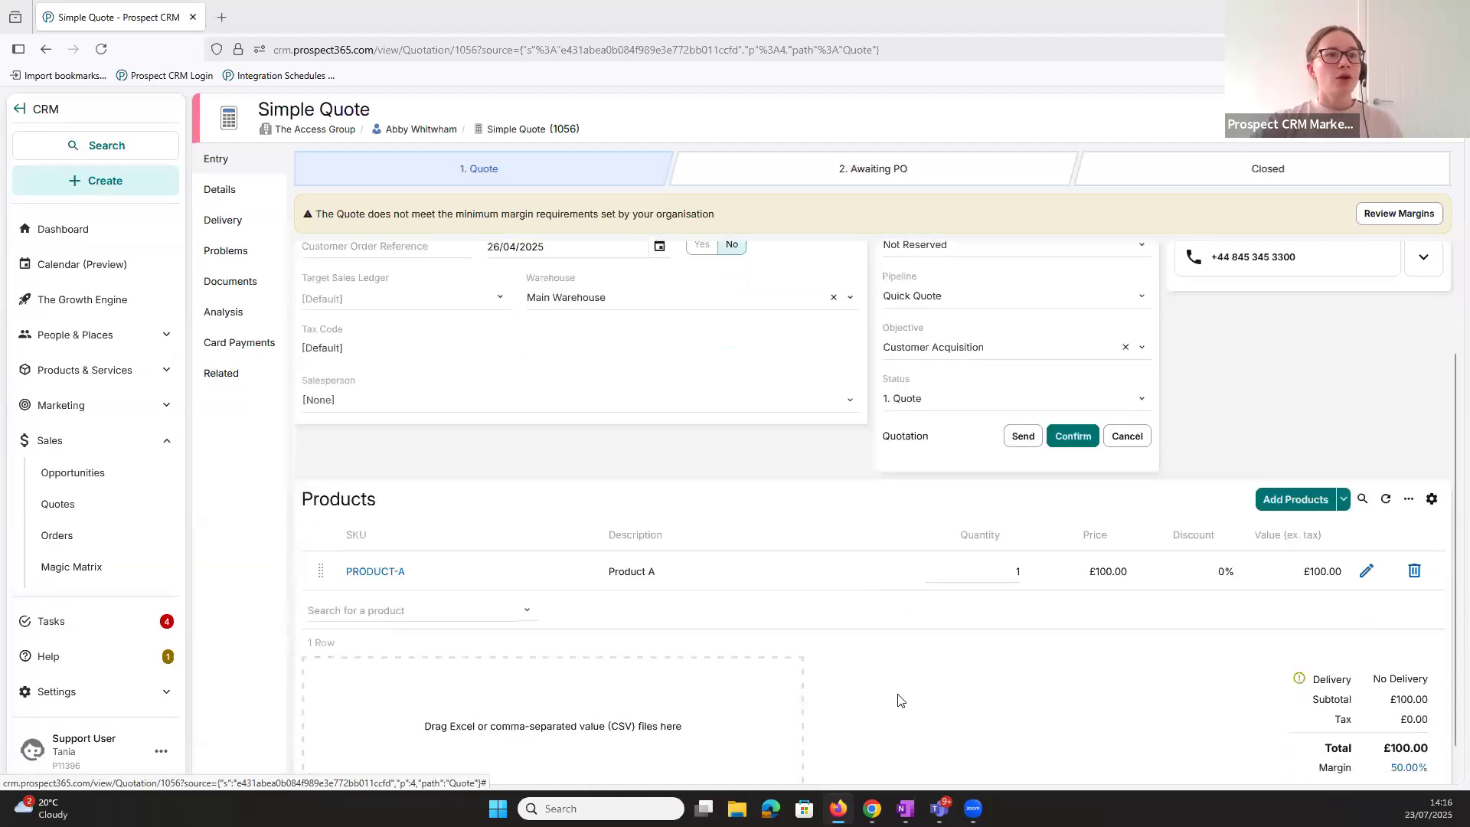
mouse_move(872, 809)
click(958, 721)
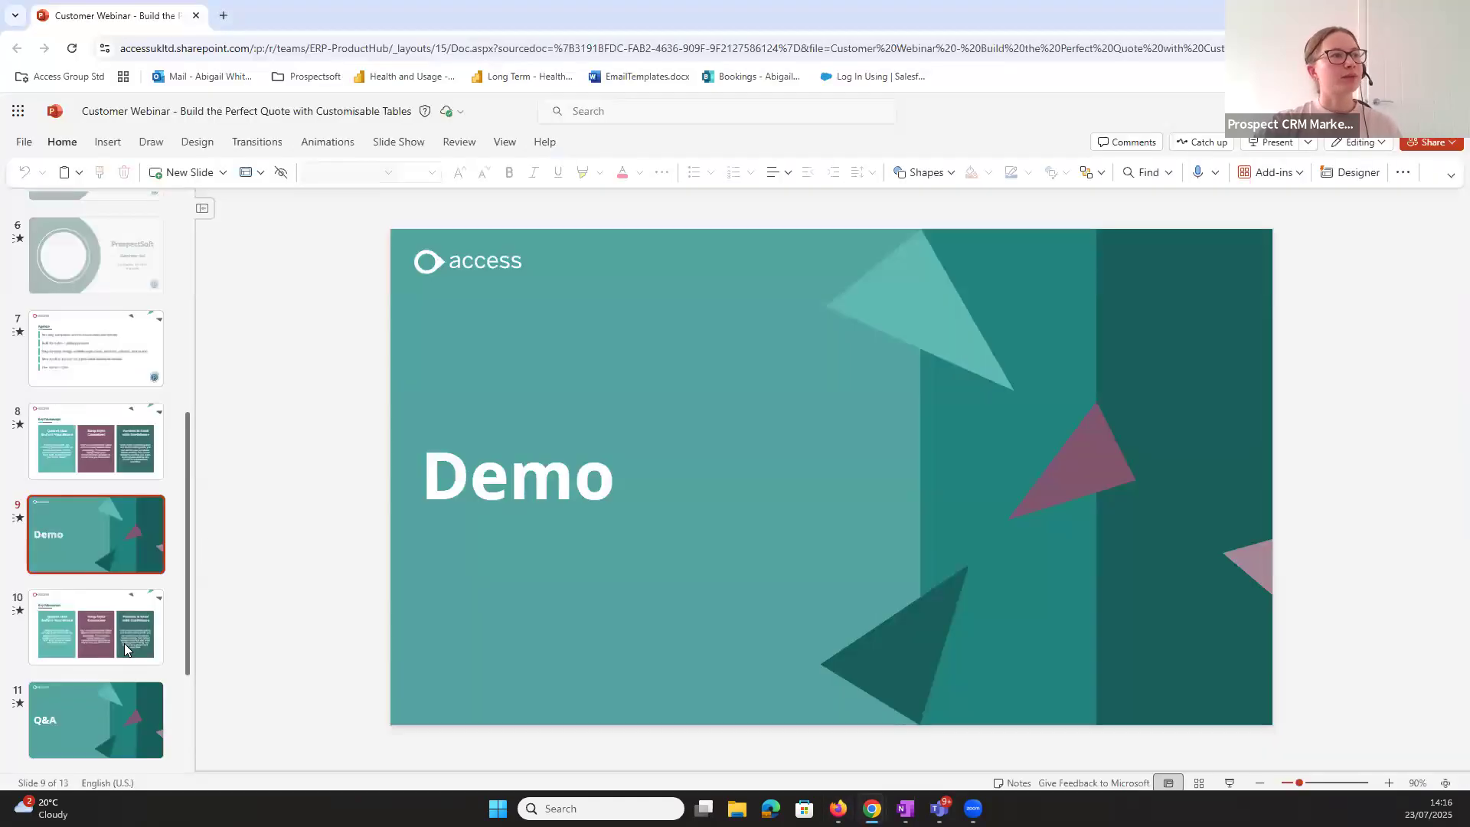
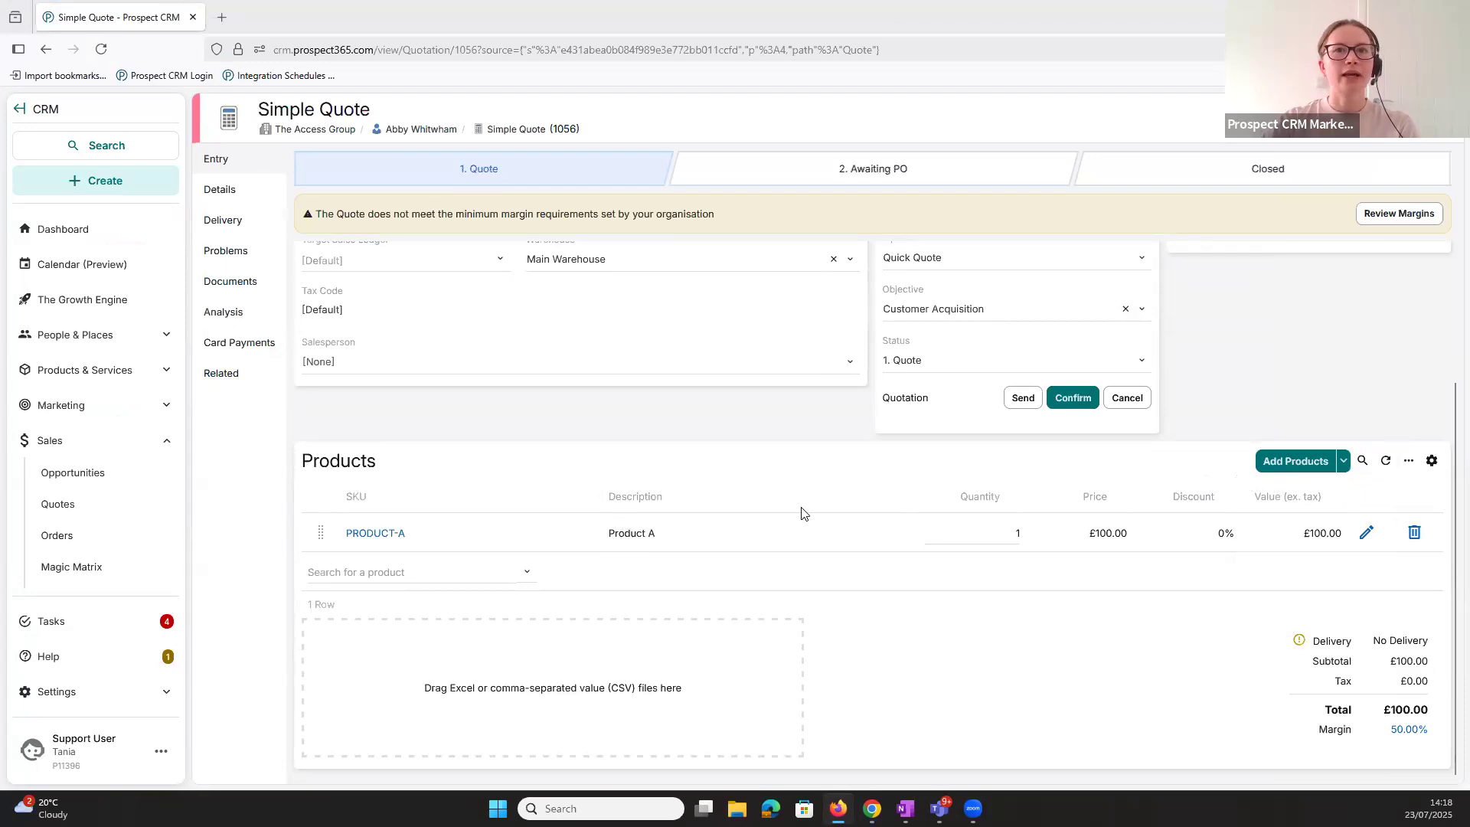
click(1343, 460)
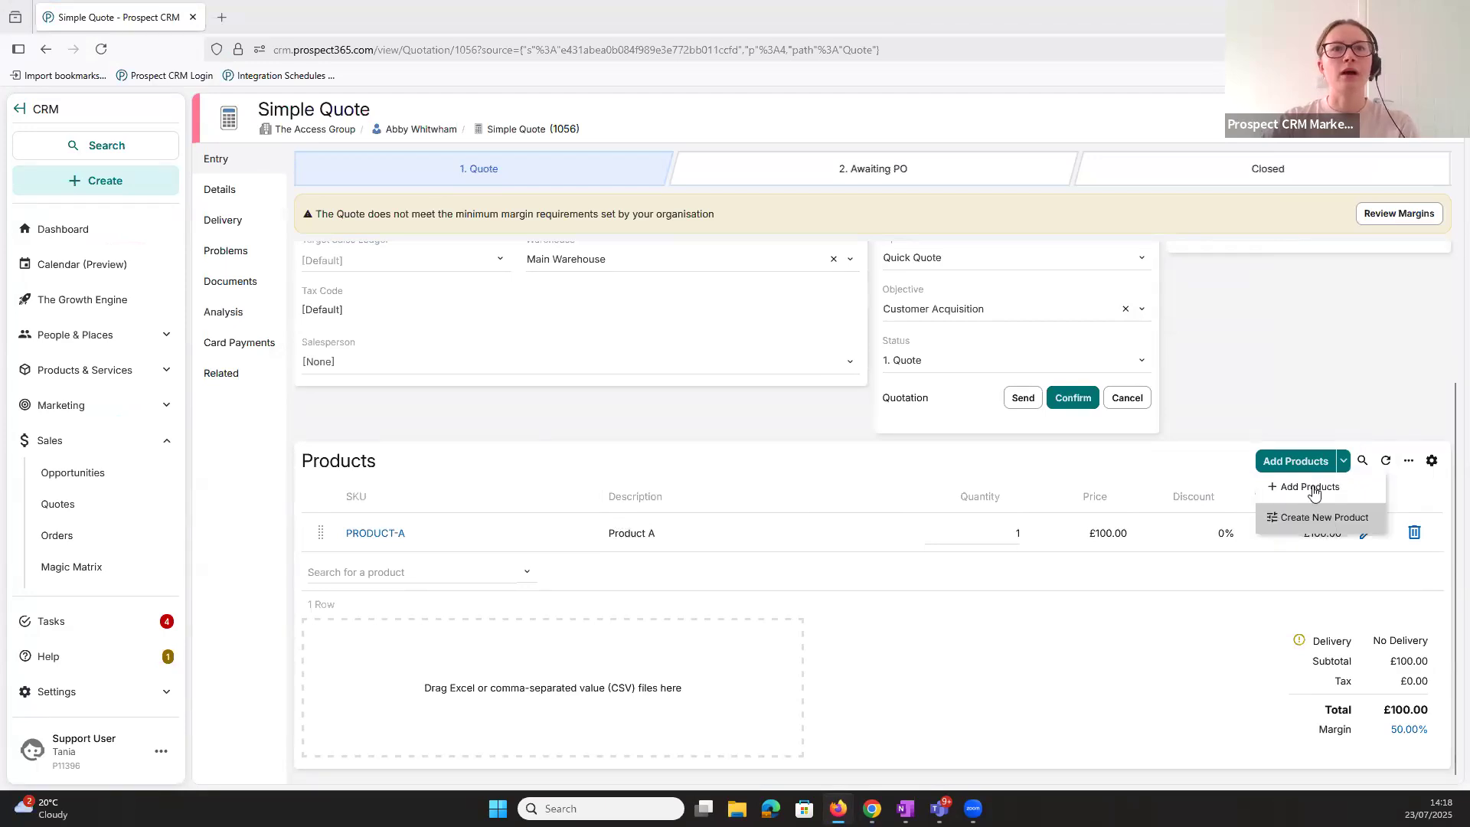
click(1245, 410)
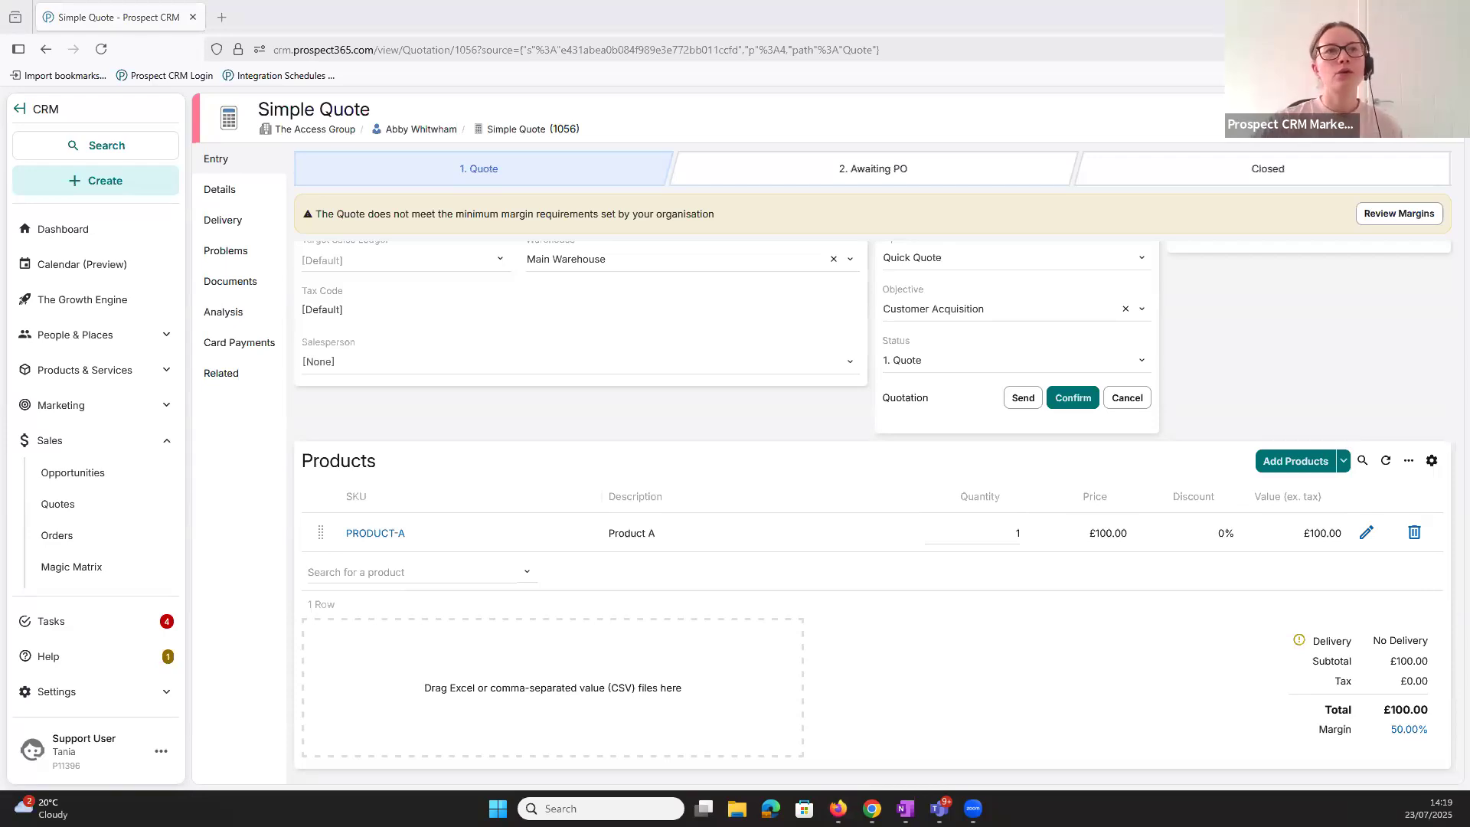
- Start an email to the quote's contact, apply the Basic Email Quote template, check its PDF attachment and close the draft
scroll(1330, 519, up, 2)
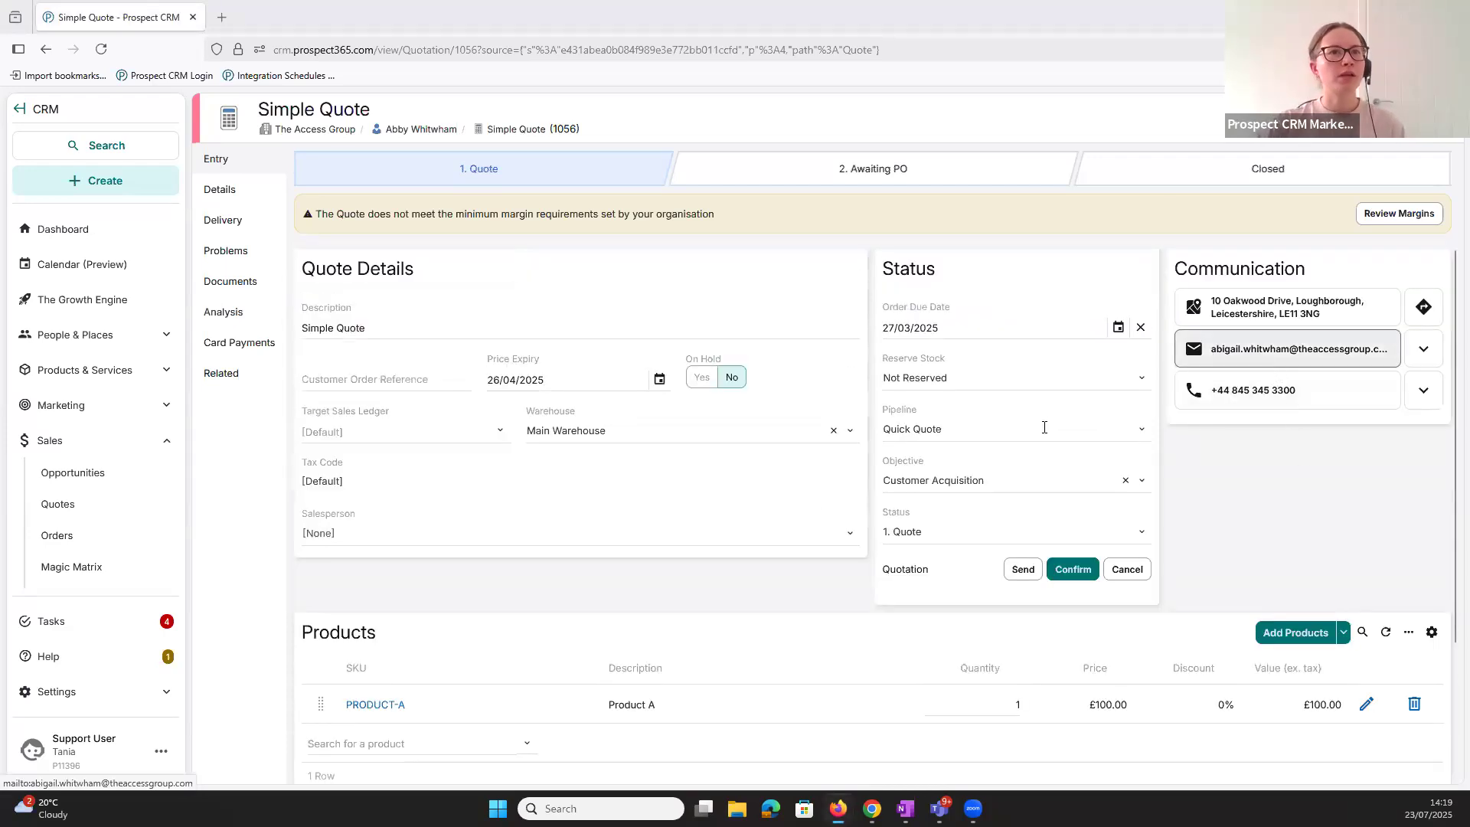
click(1271, 349)
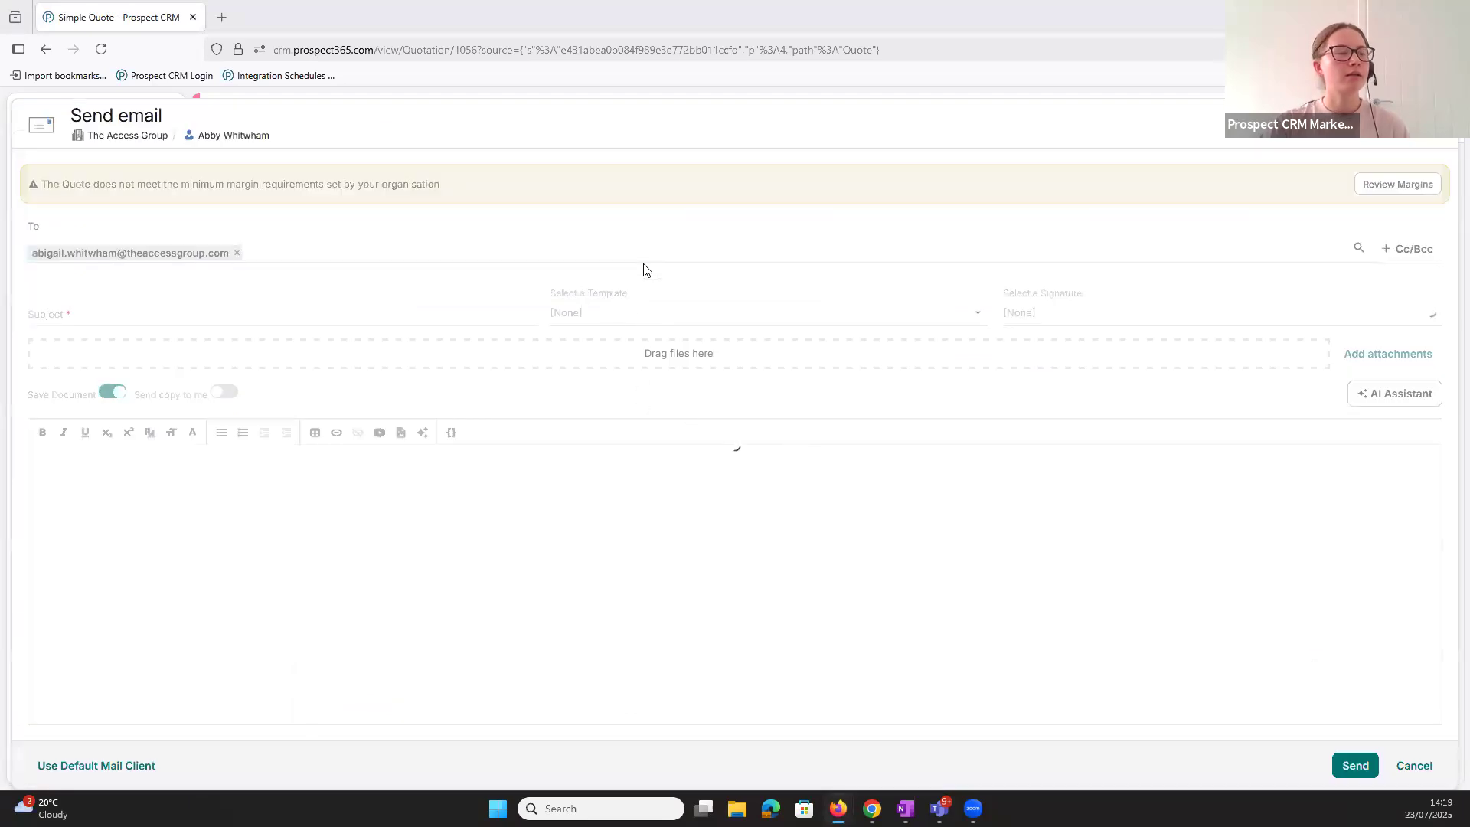
click(662, 314)
click(656, 368)
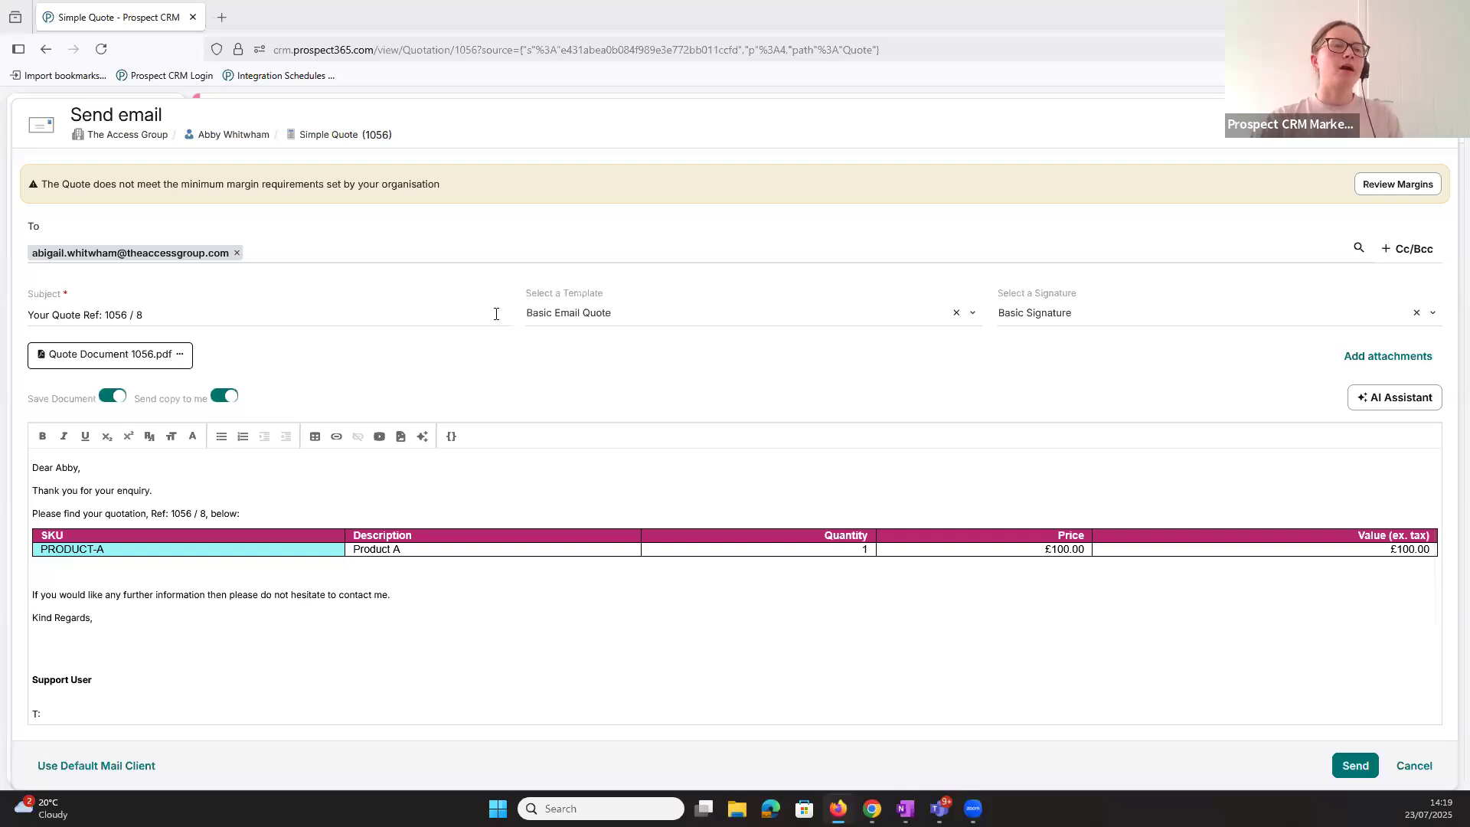
click(1435, 123)
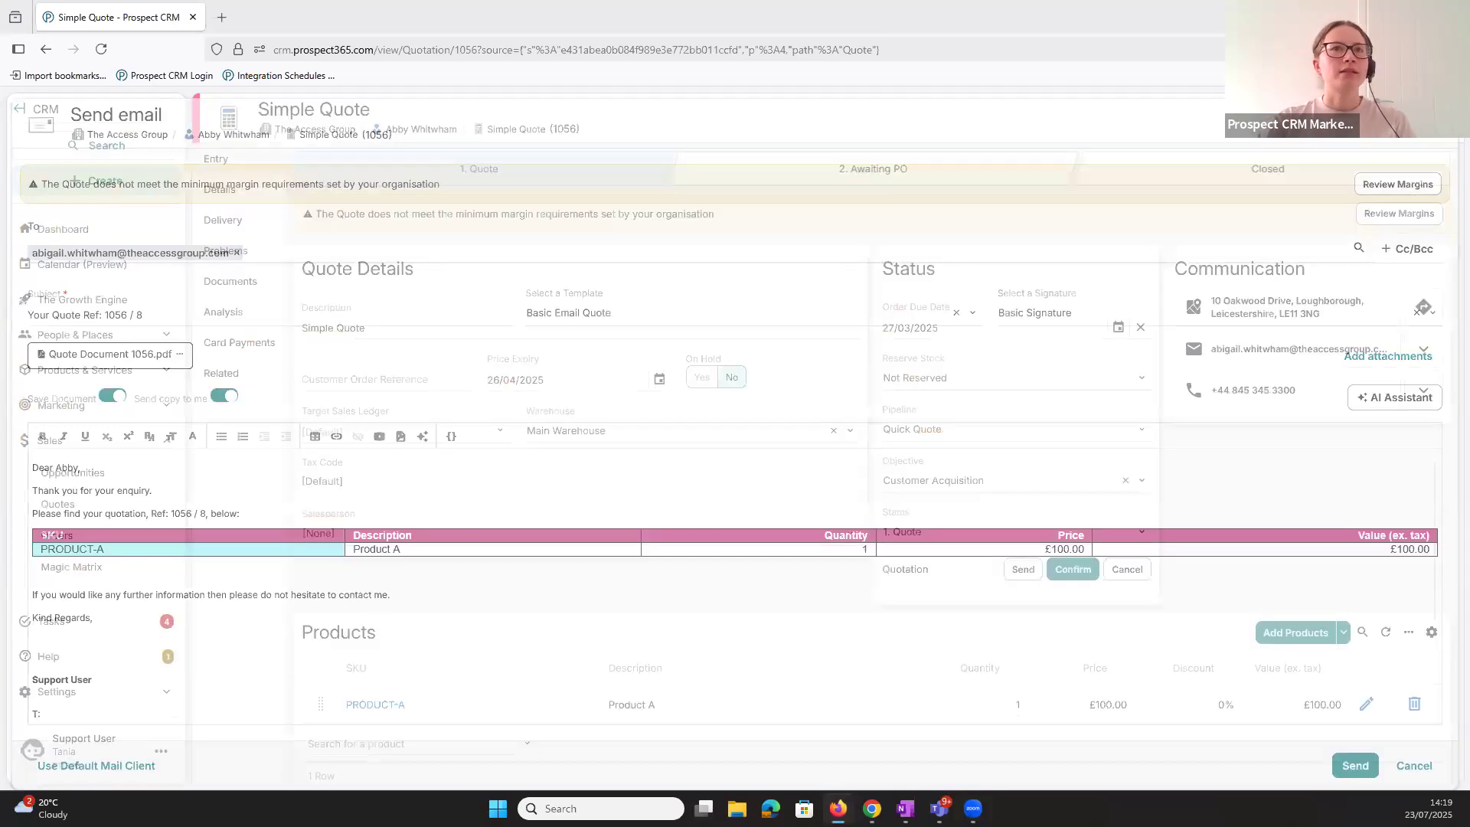
- Open the Basic Email Quote template in the document template settings and examine which templates it attaches as PDF
click(62, 691)
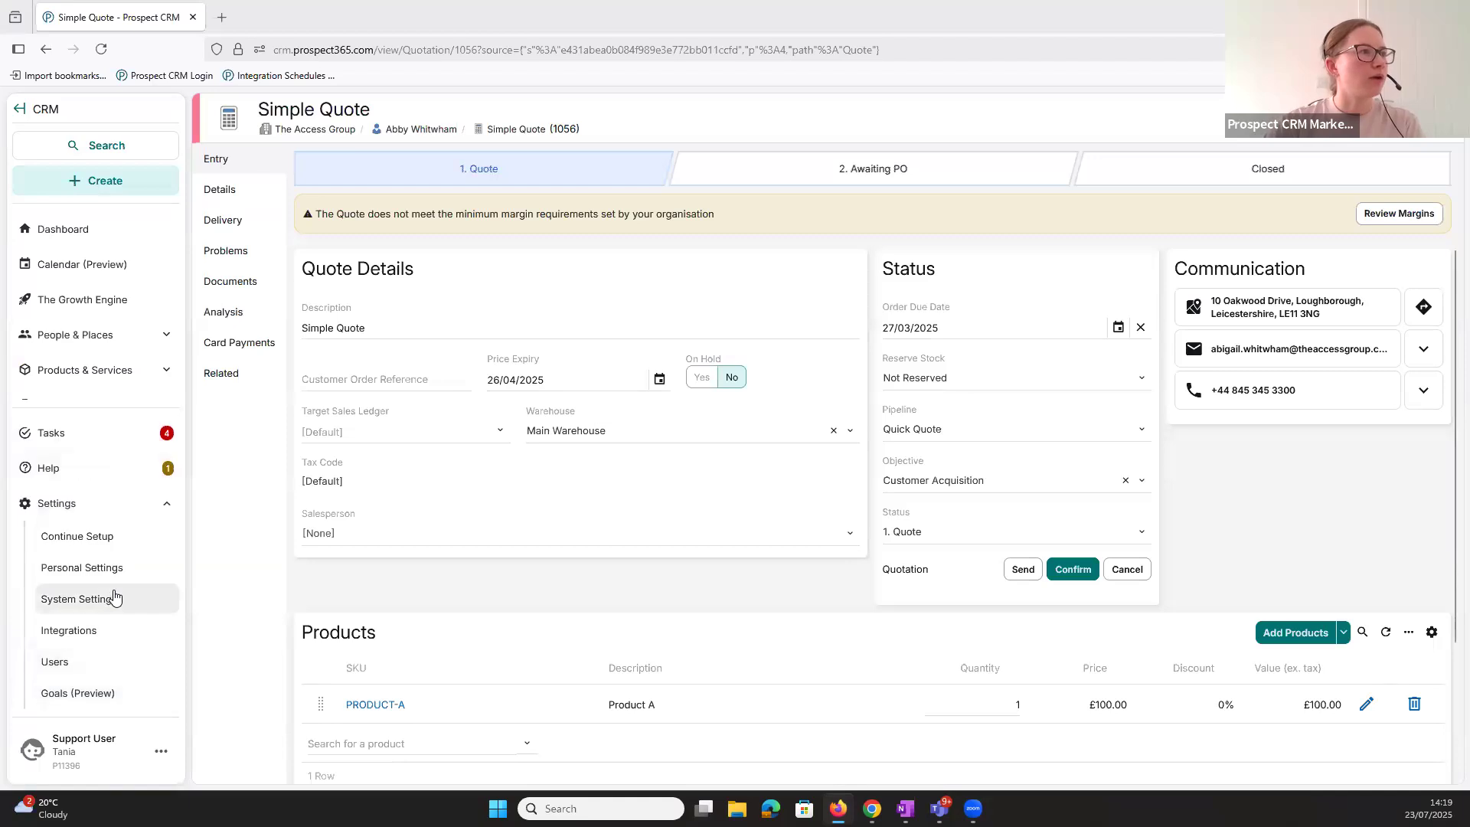
click(115, 595)
click(277, 345)
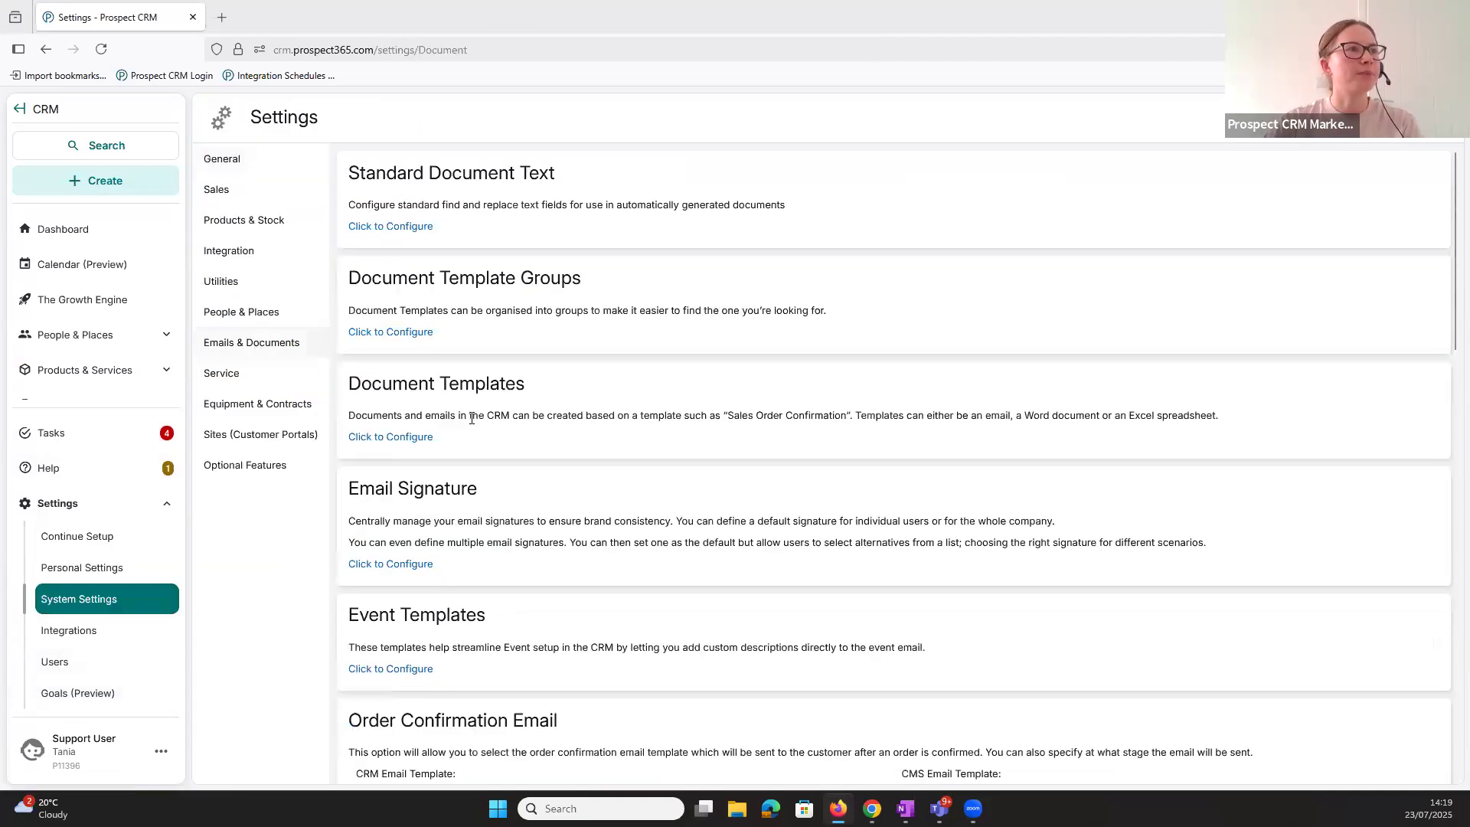
click(392, 438)
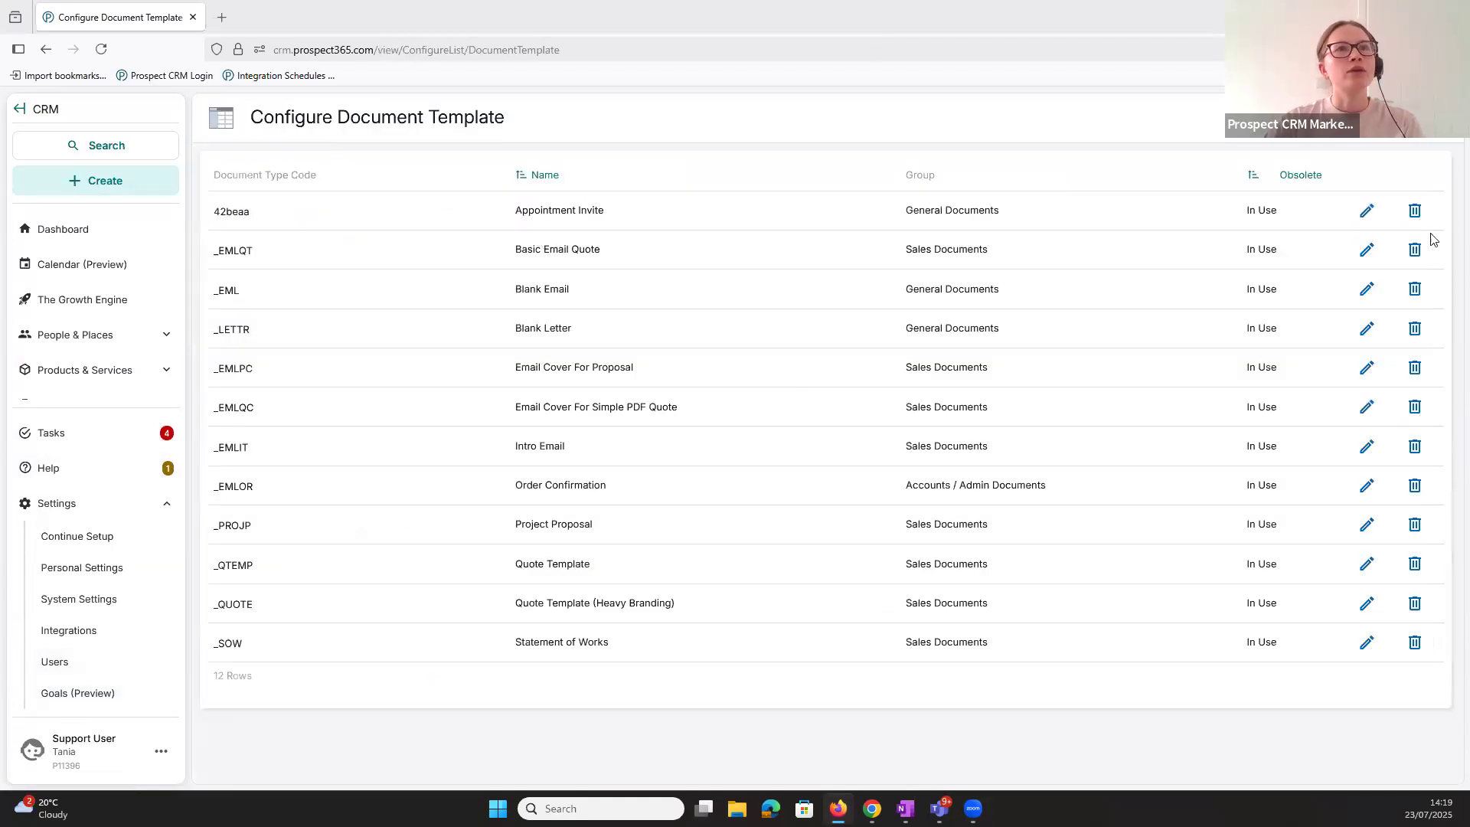
click(1367, 248)
scroll(1305, 429, down, 5)
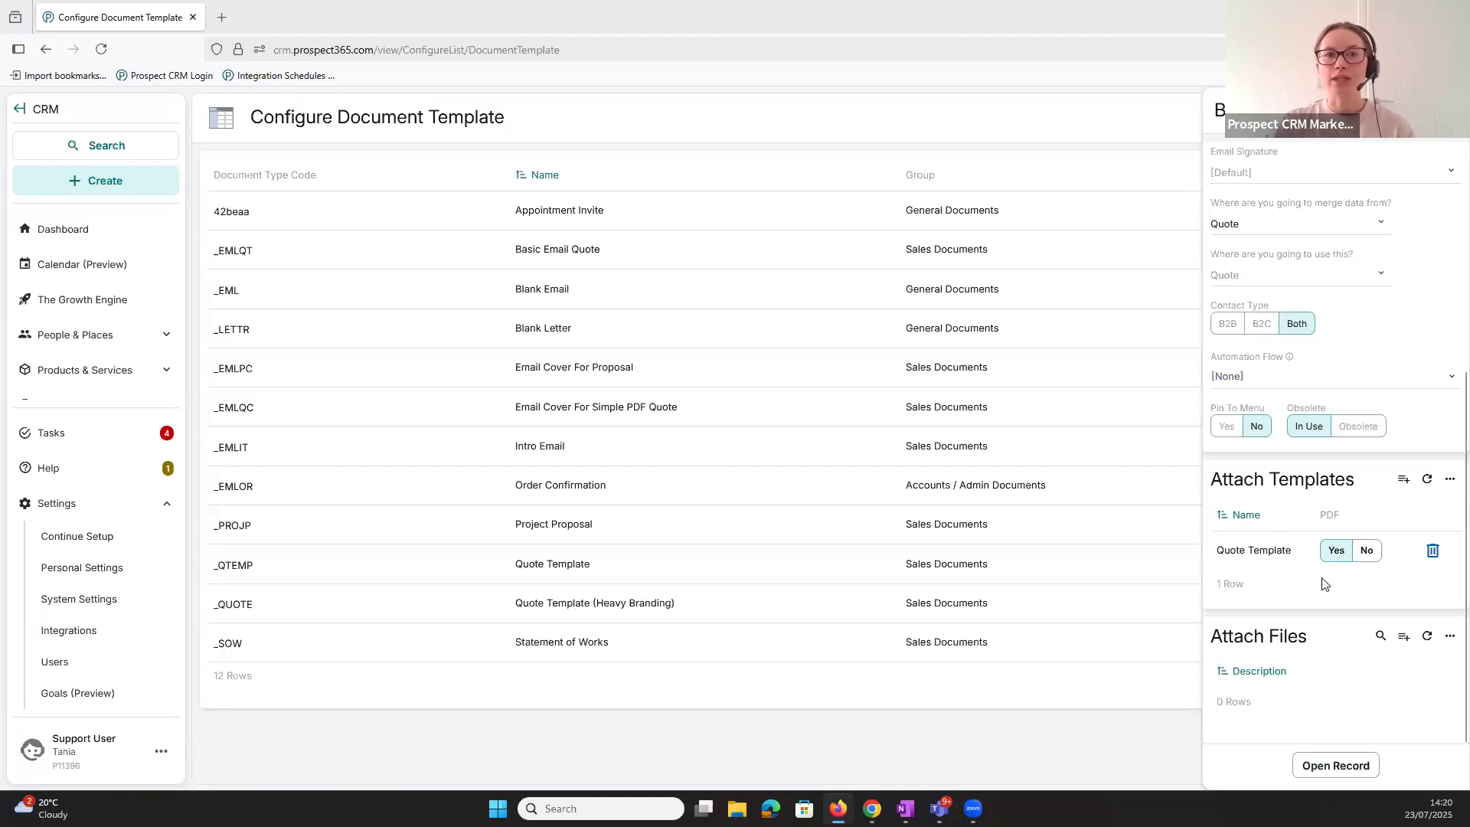
triple_click(1303, 551)
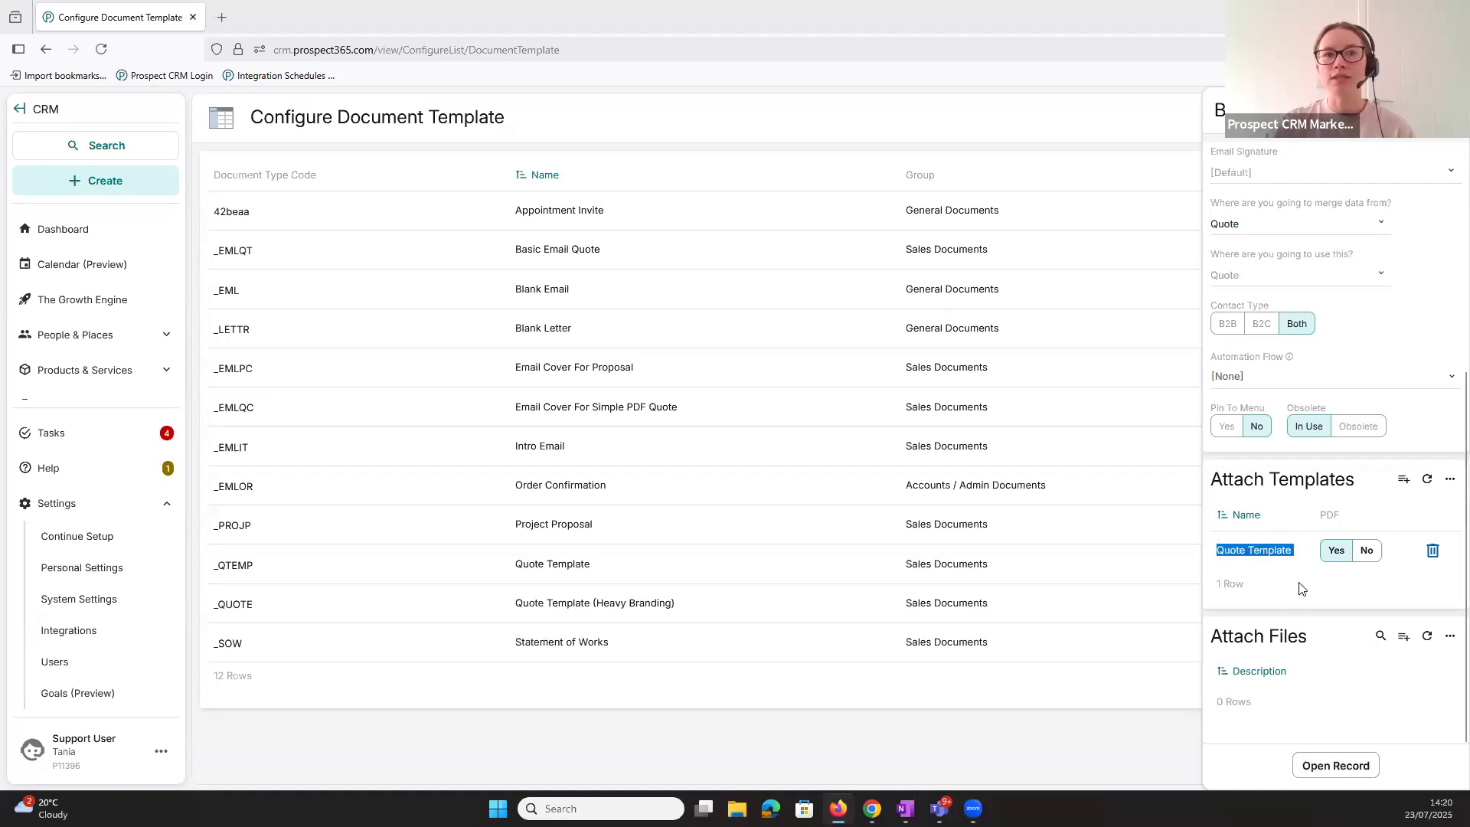
click(1319, 594)
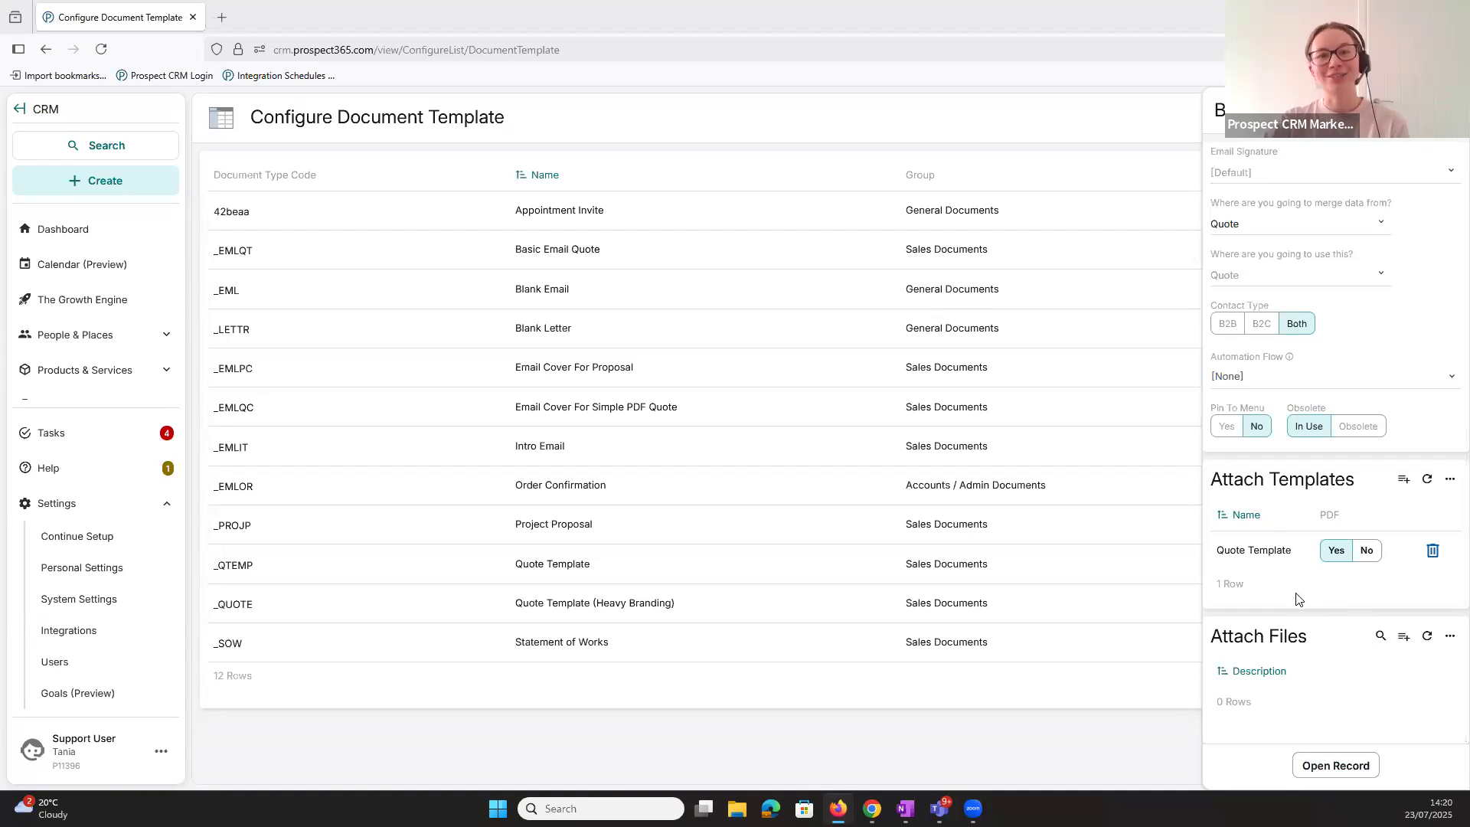
click(911, 555)
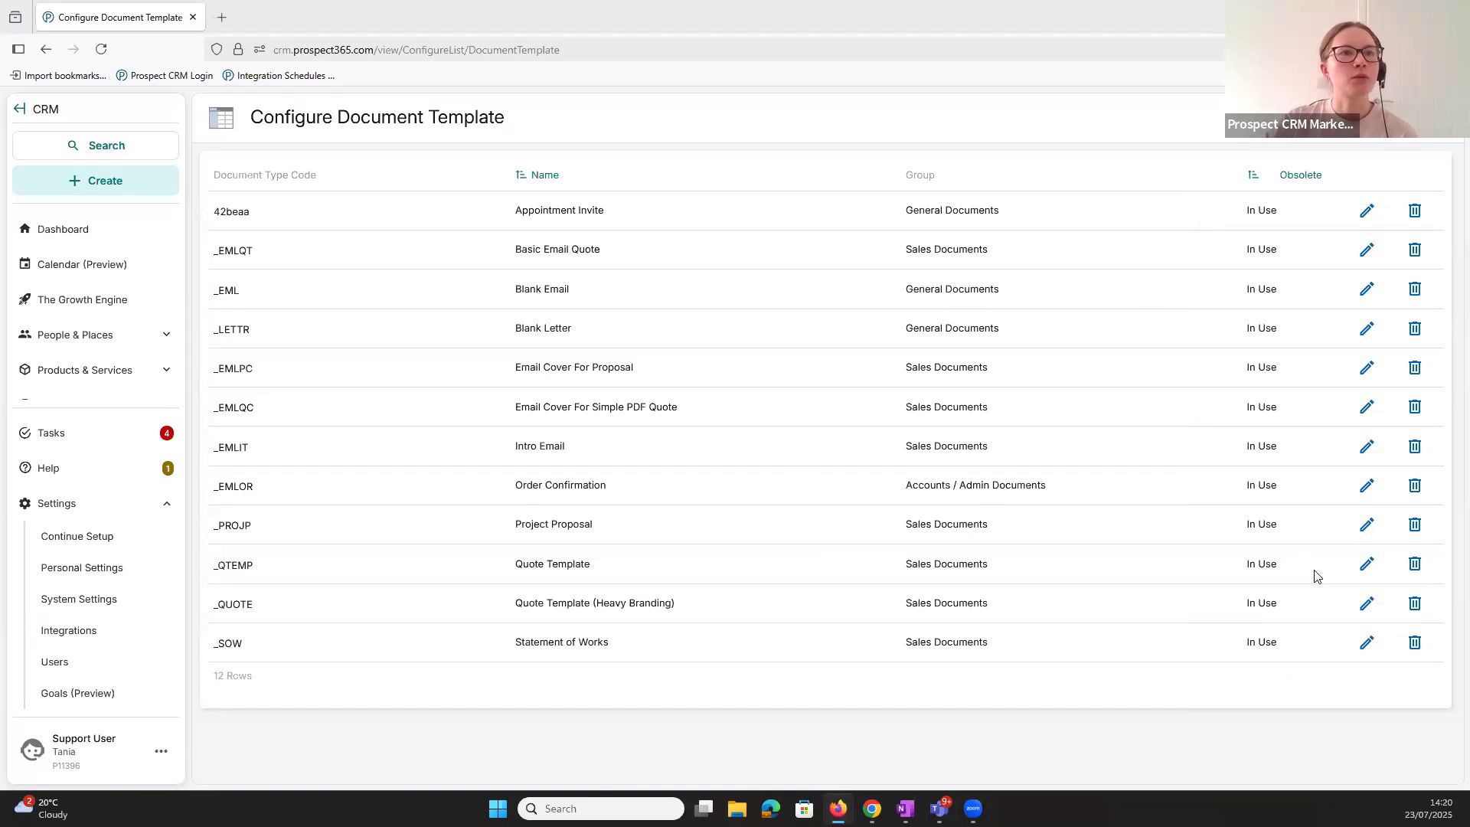
- Examine the Quote Template's details, recheck the attached templates of Basic Email Quote, and return to the email and document settings
click(942, 563)
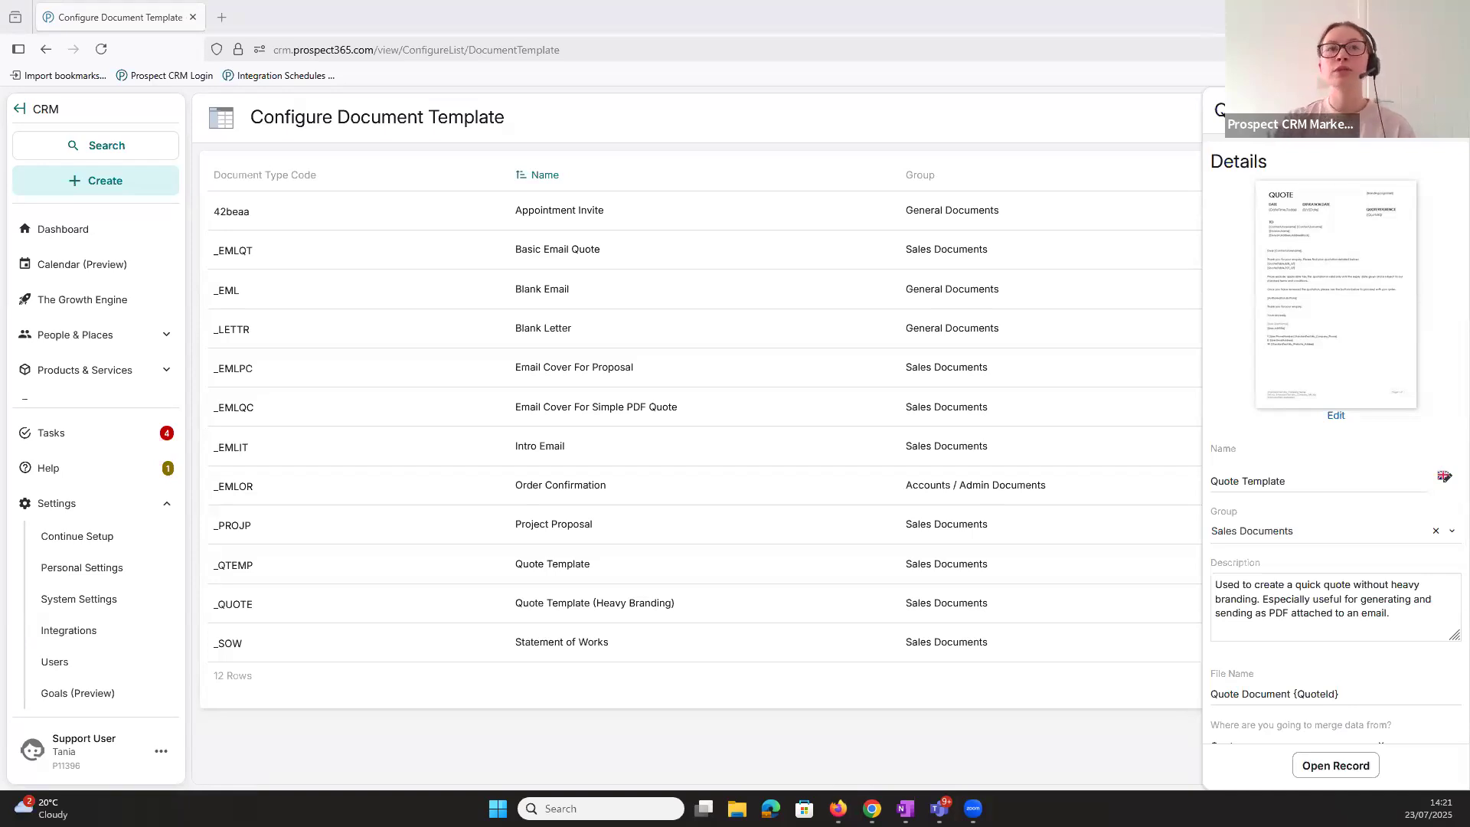
click(1447, 110)
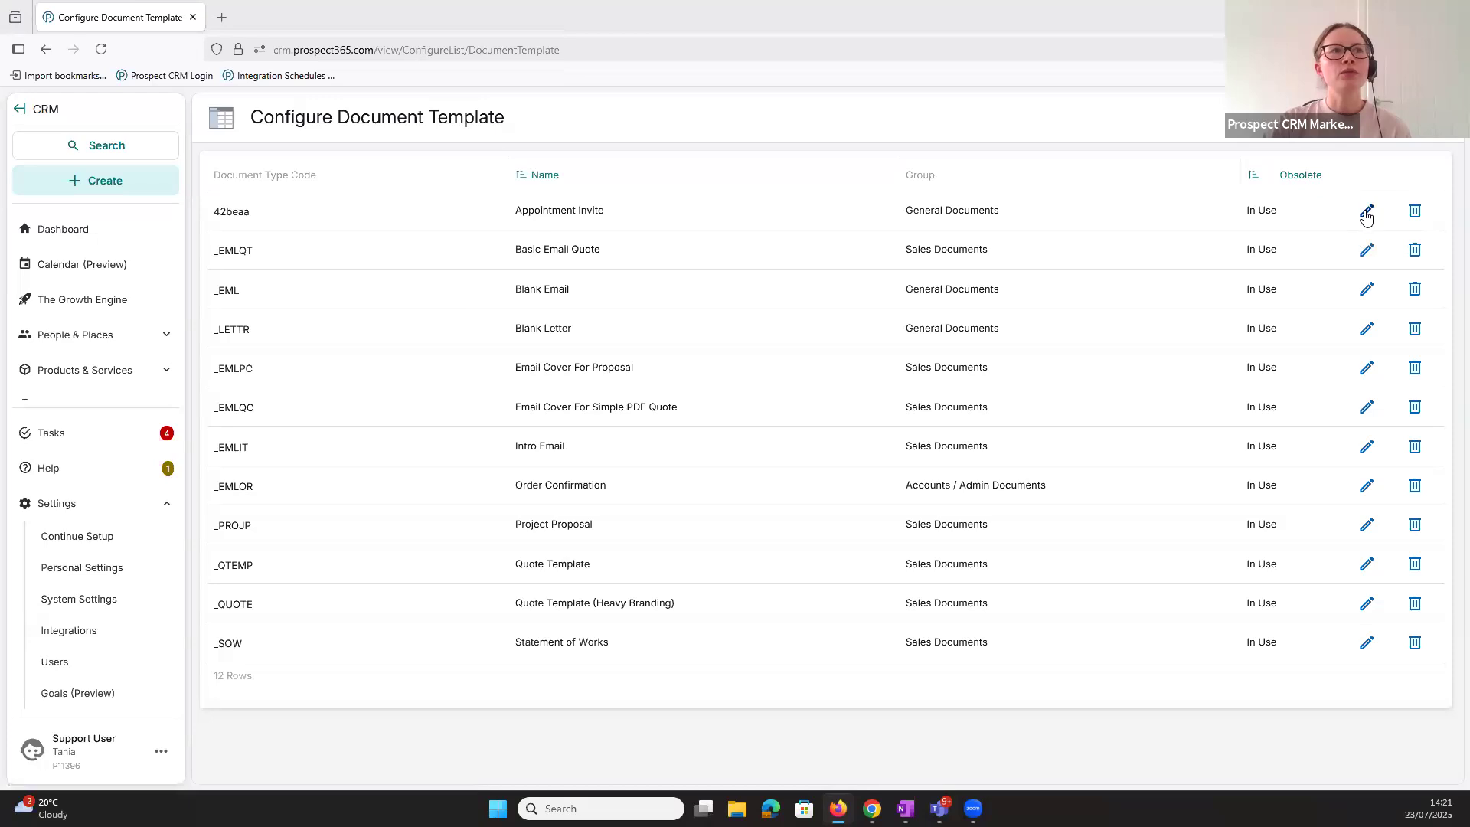
click(1359, 253)
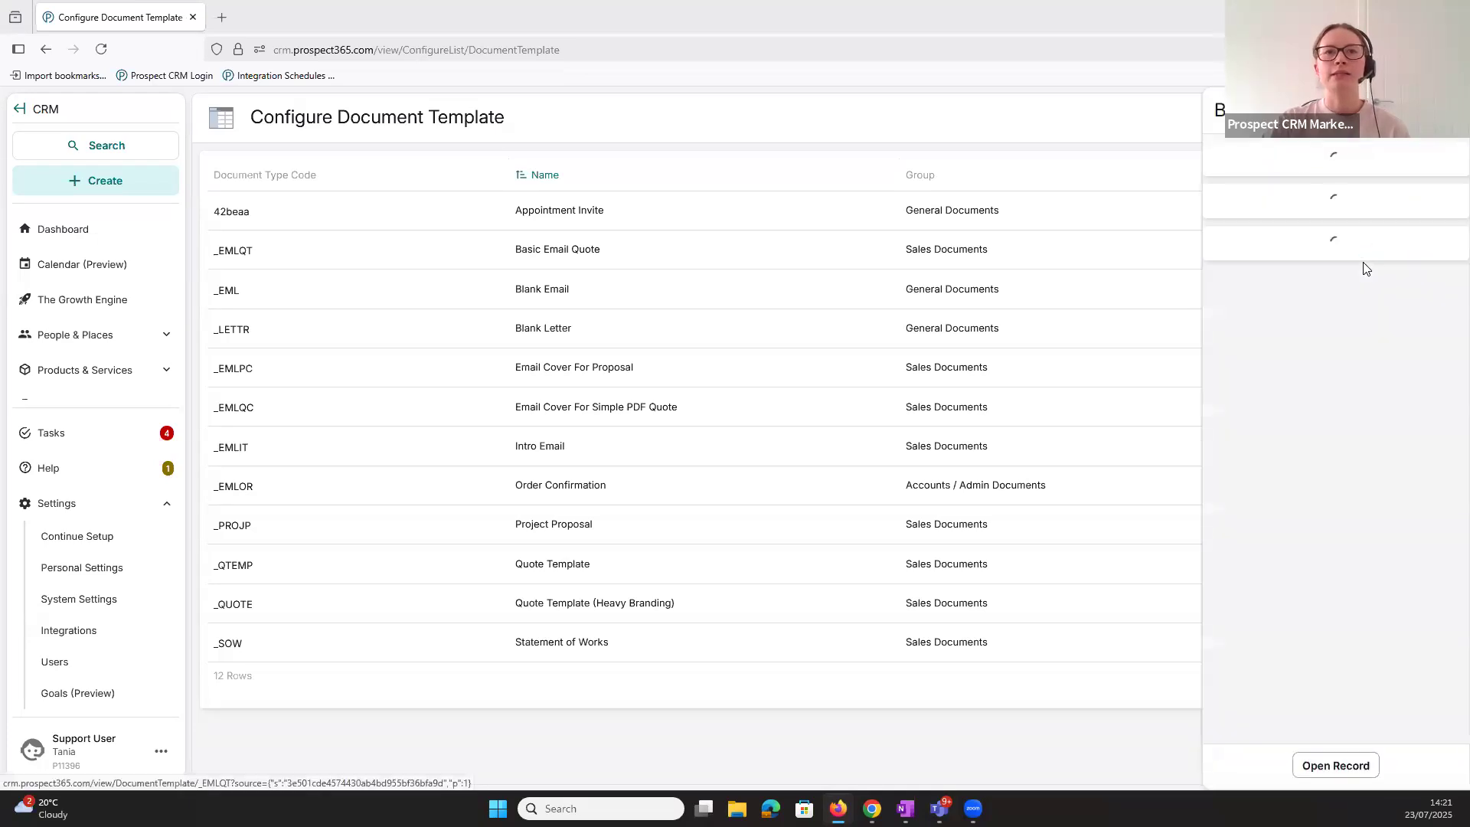
scroll(1322, 454, down, 3)
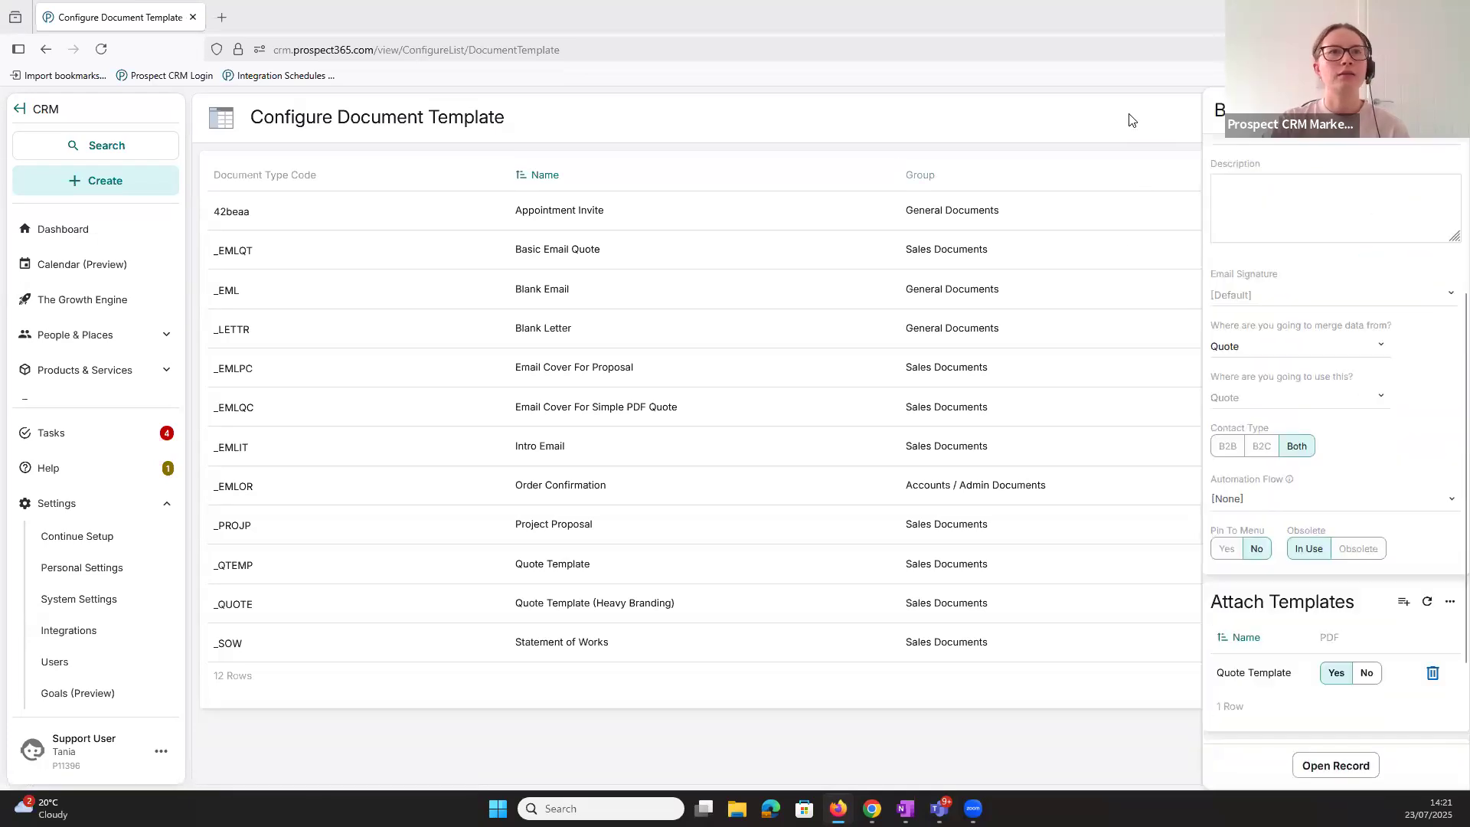
click(1141, 121)
key(alt+Left)
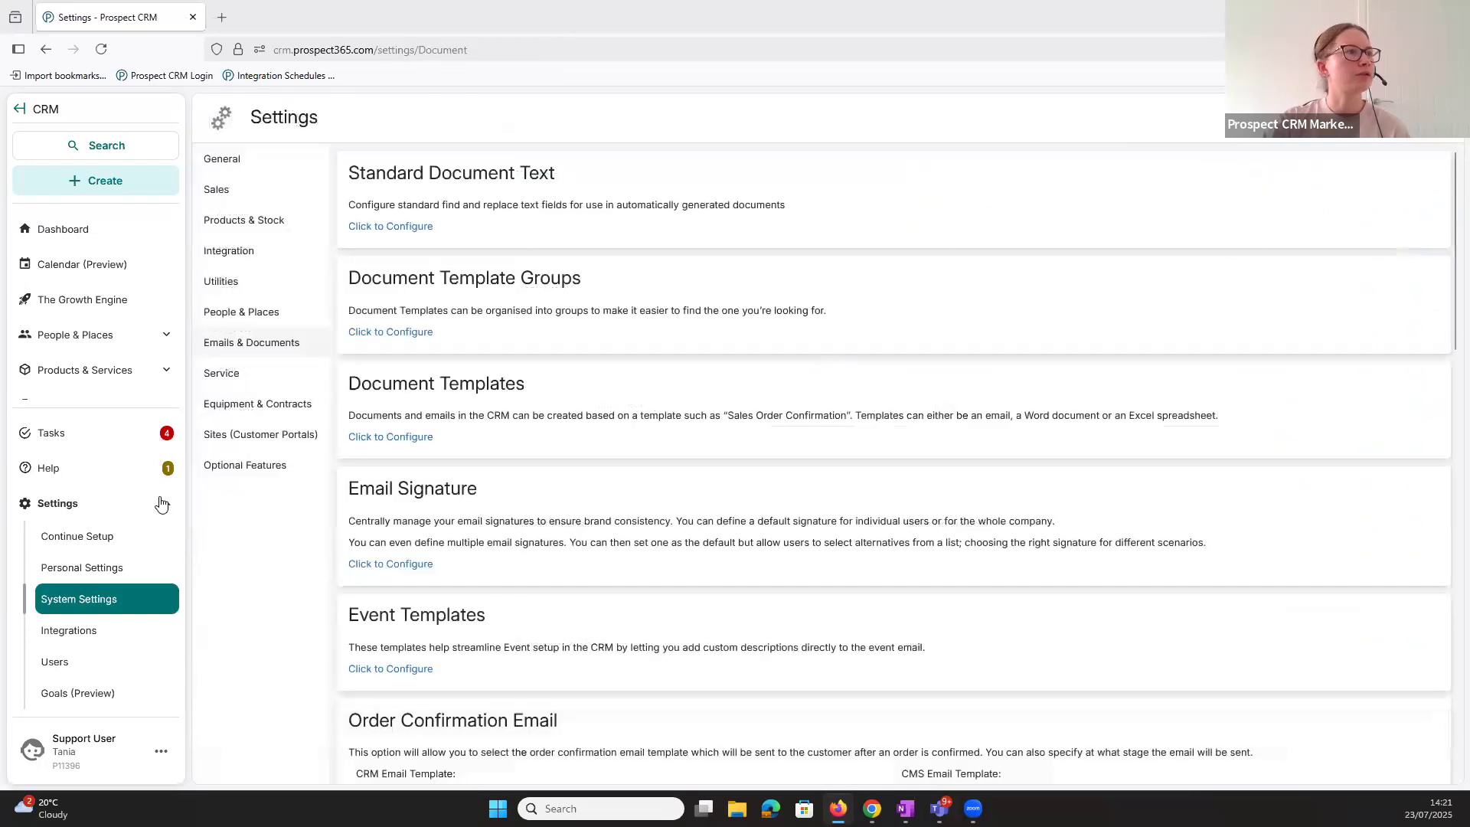
- Open quote 1056, start an email to its contact with the Basic Email Quote template, look over the draft and close it
click(110, 514)
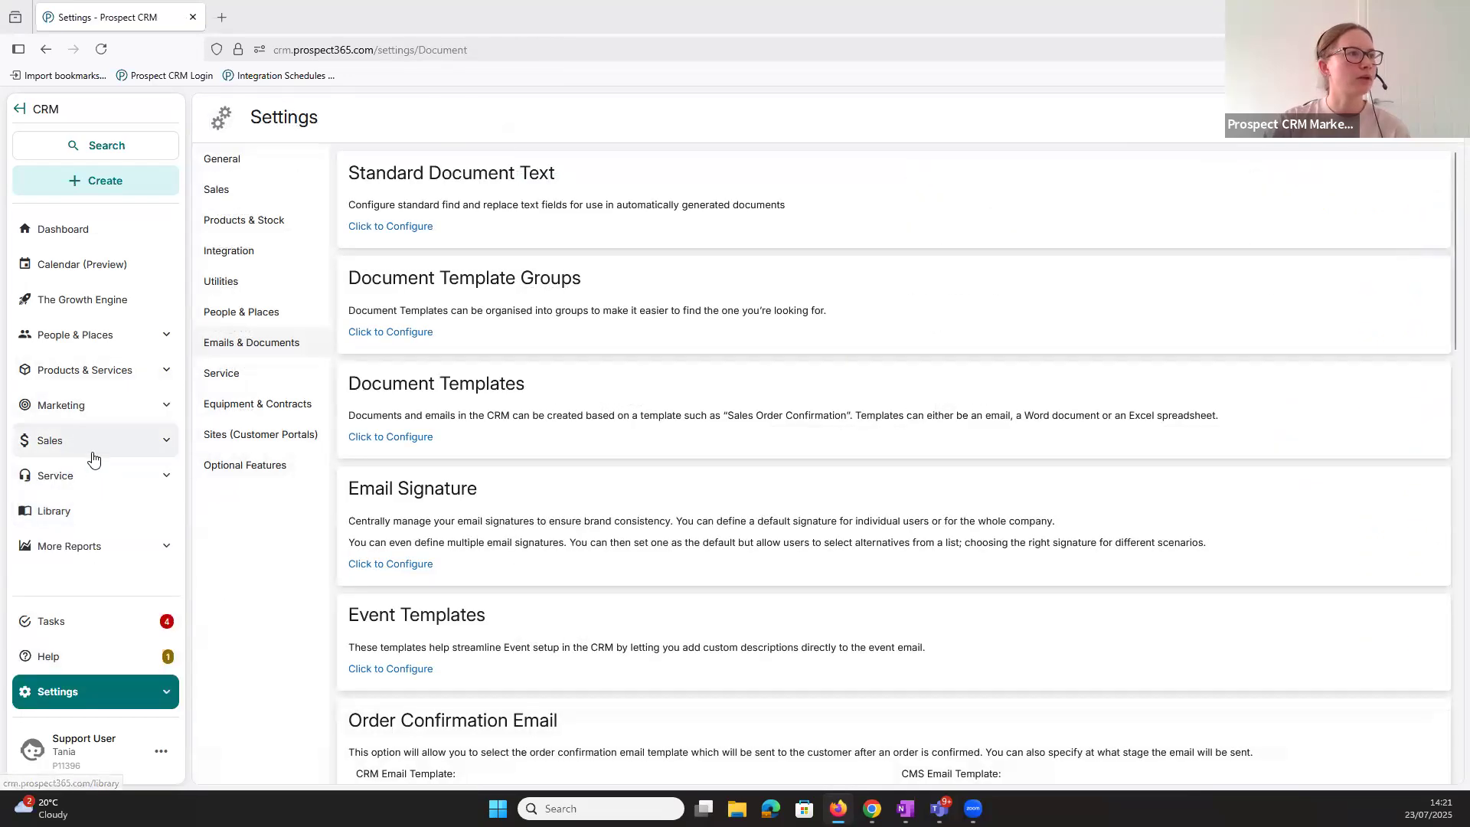
click(84, 448)
click(84, 511)
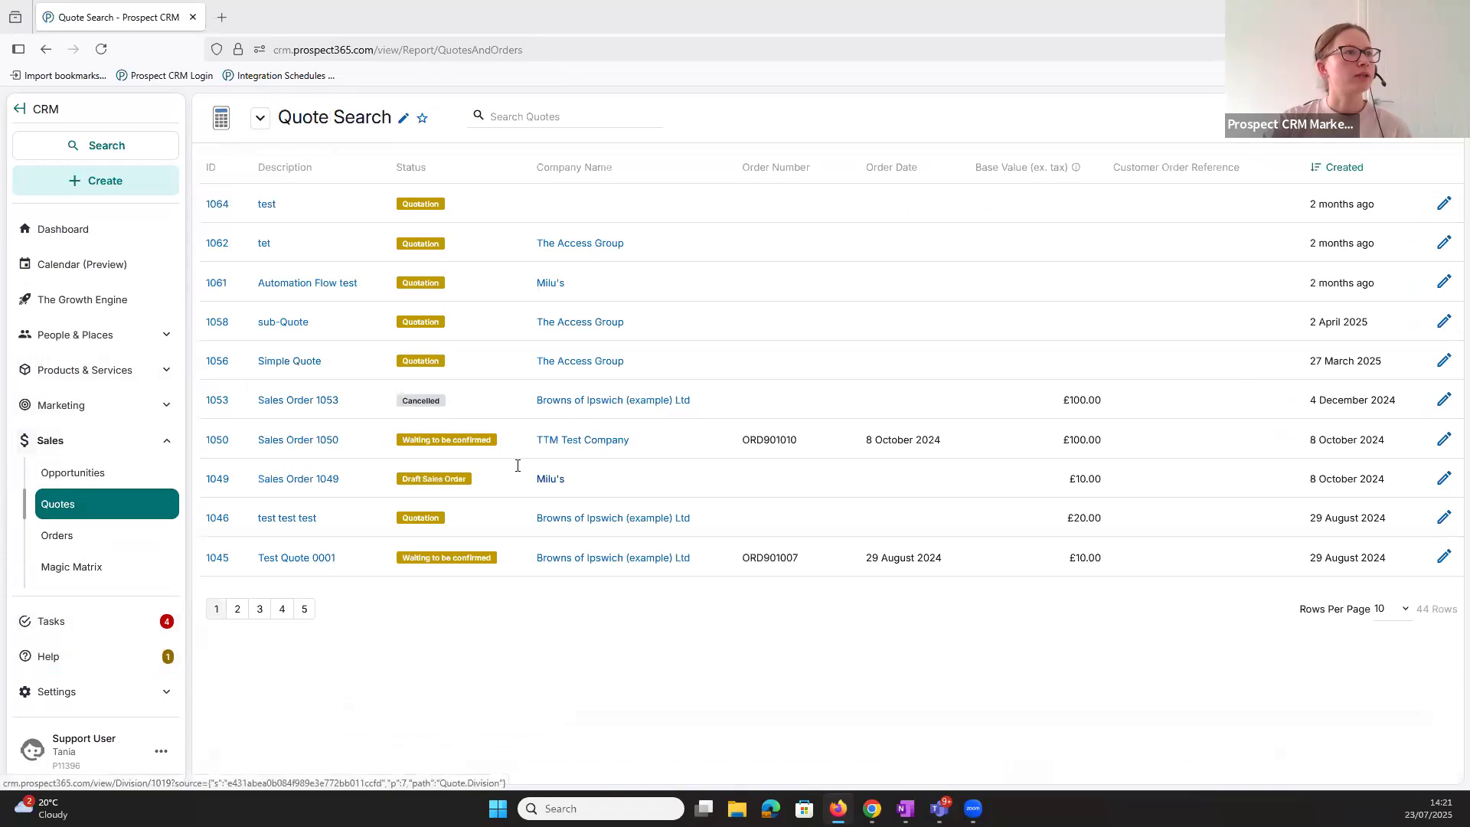
click(216, 361)
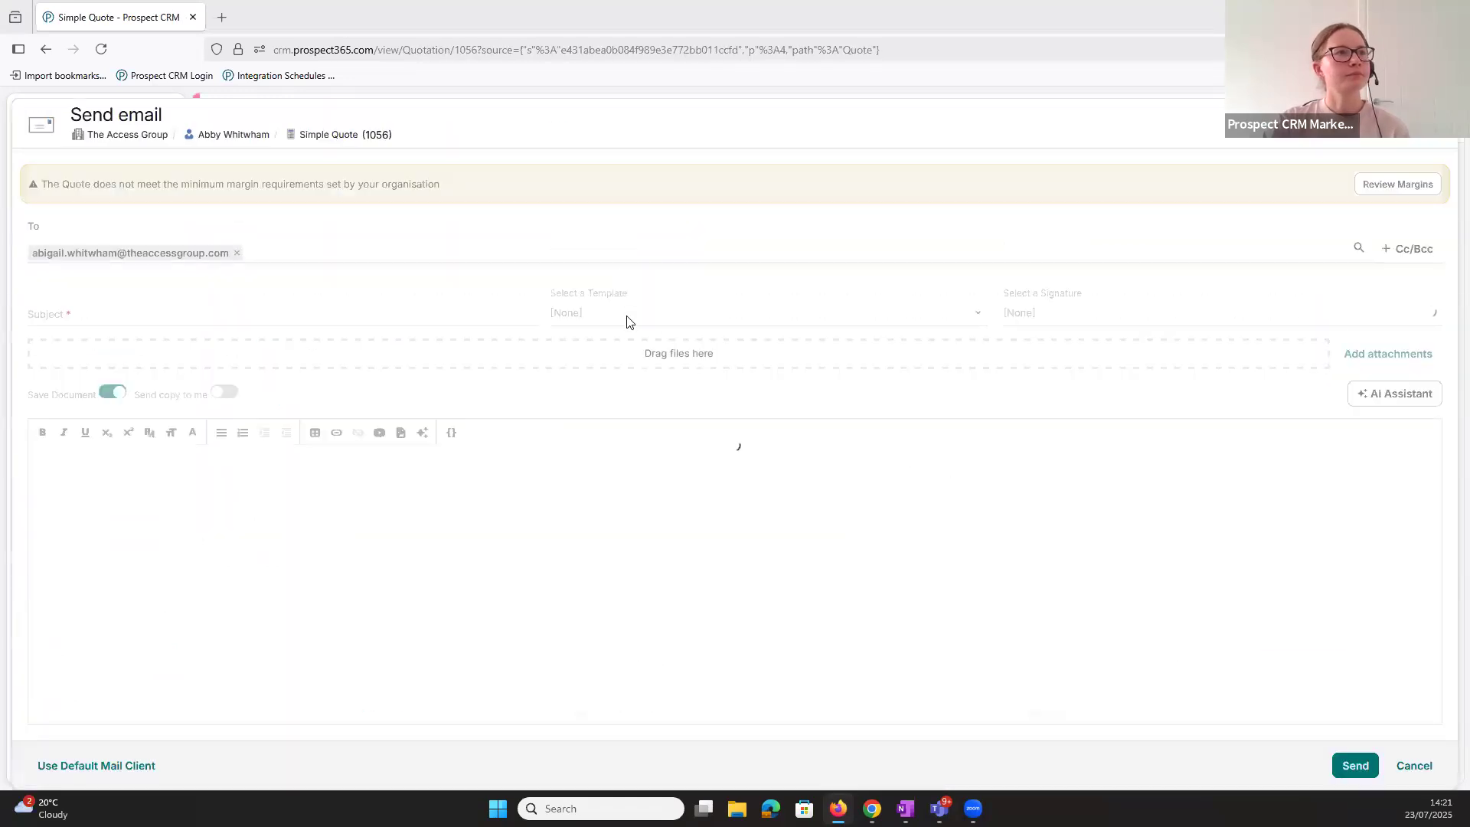
click(621, 313)
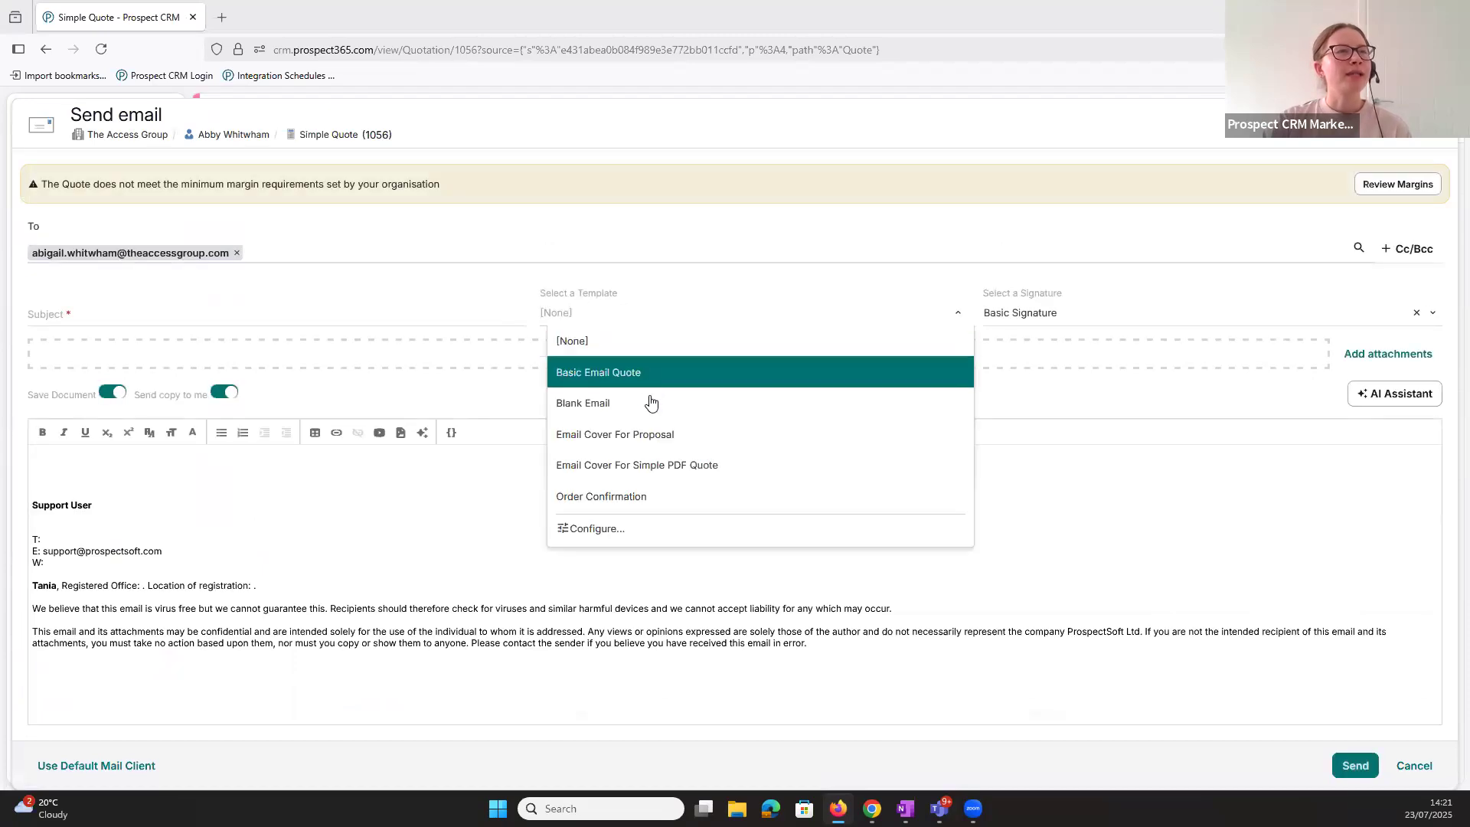
click(679, 372)
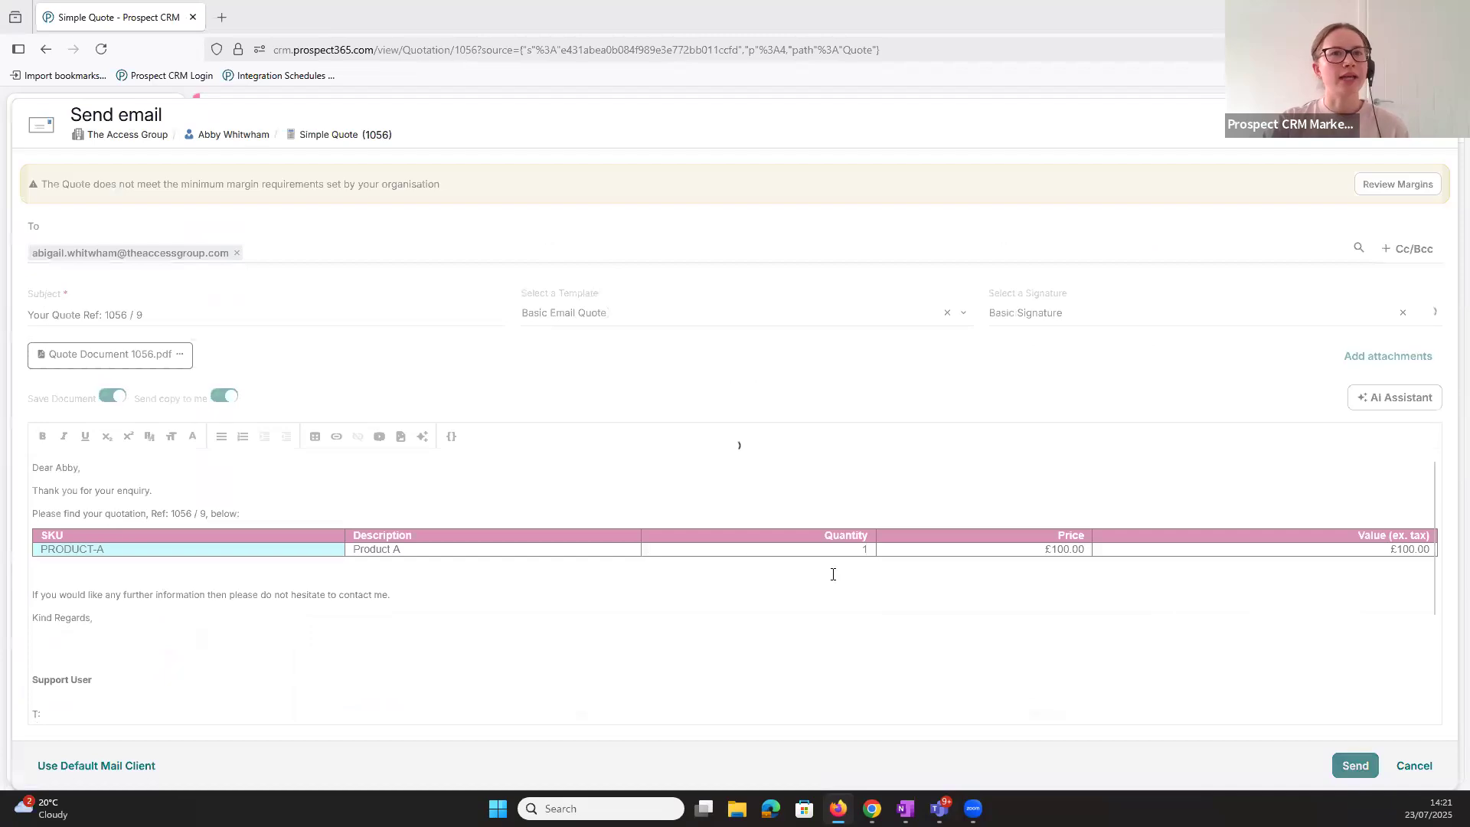
scroll(849, 581, down, 1)
scroll(1127, 545, up, 1)
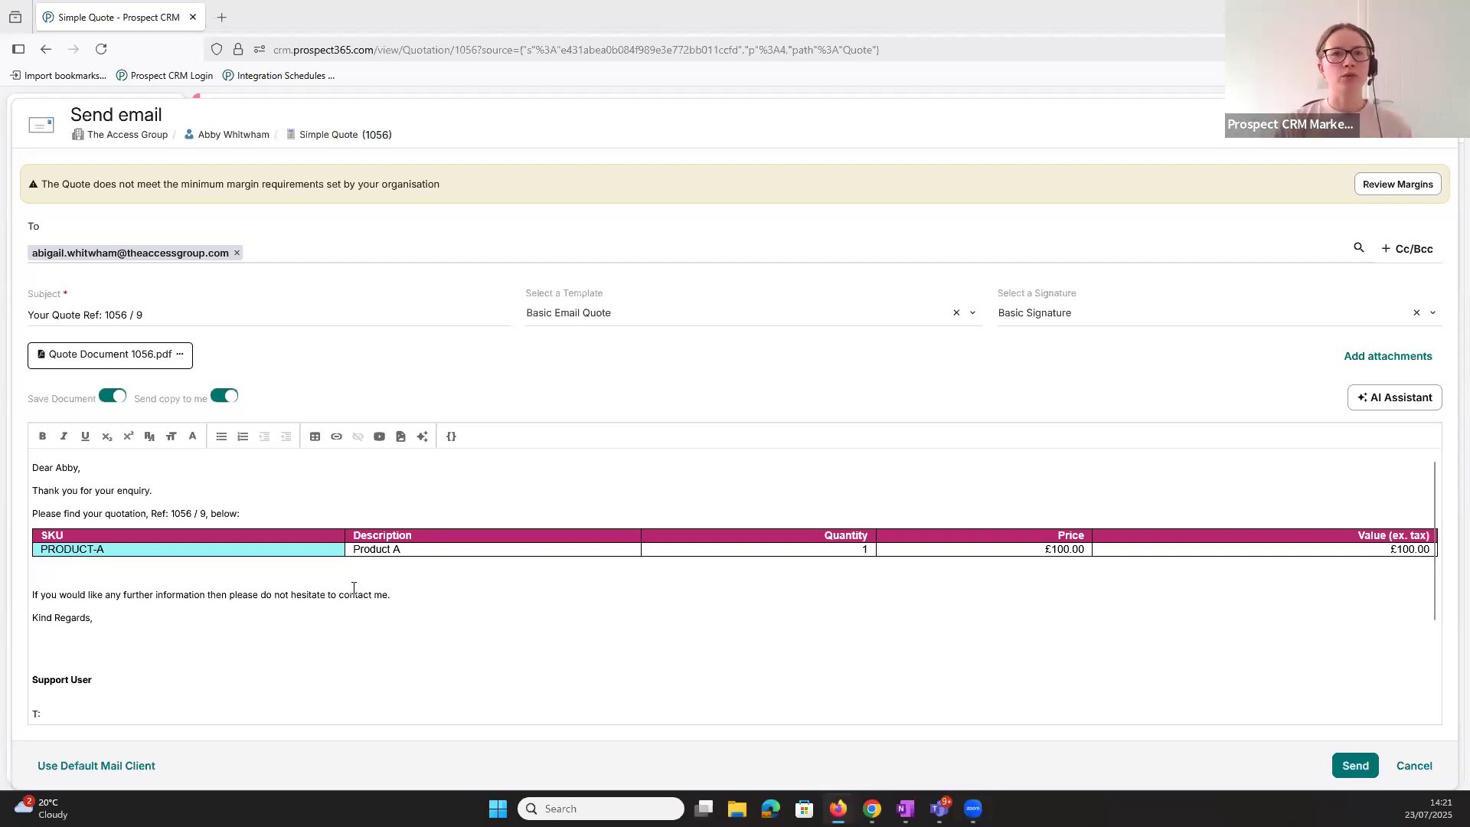
scroll(459, 610, down, 3)
scroll(490, 623, up, 3)
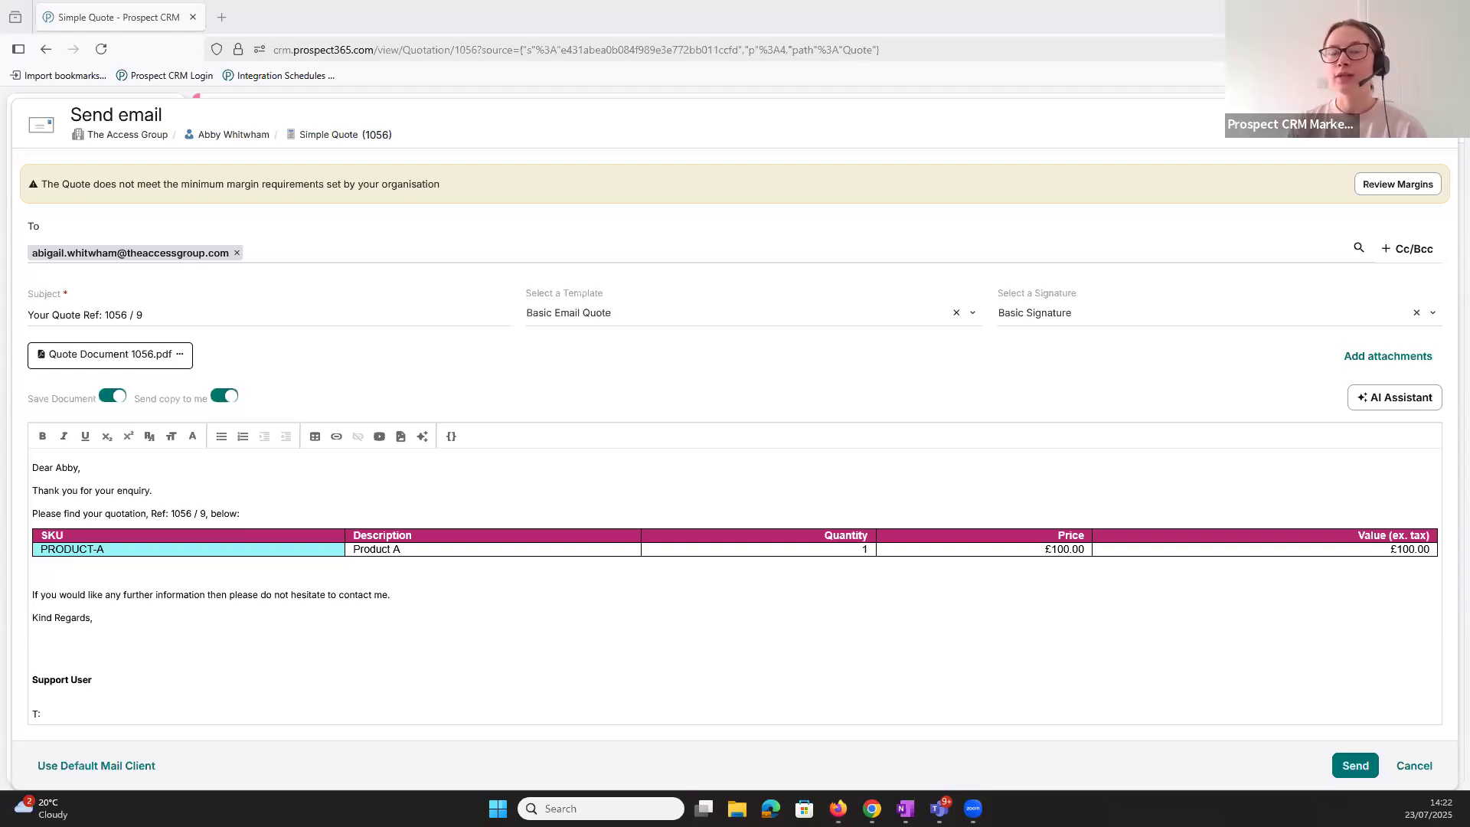
click(1433, 124)
- Return to the document template settings, examine the details of Quote Template and close them
click(100, 689)
click(92, 605)
click(274, 346)
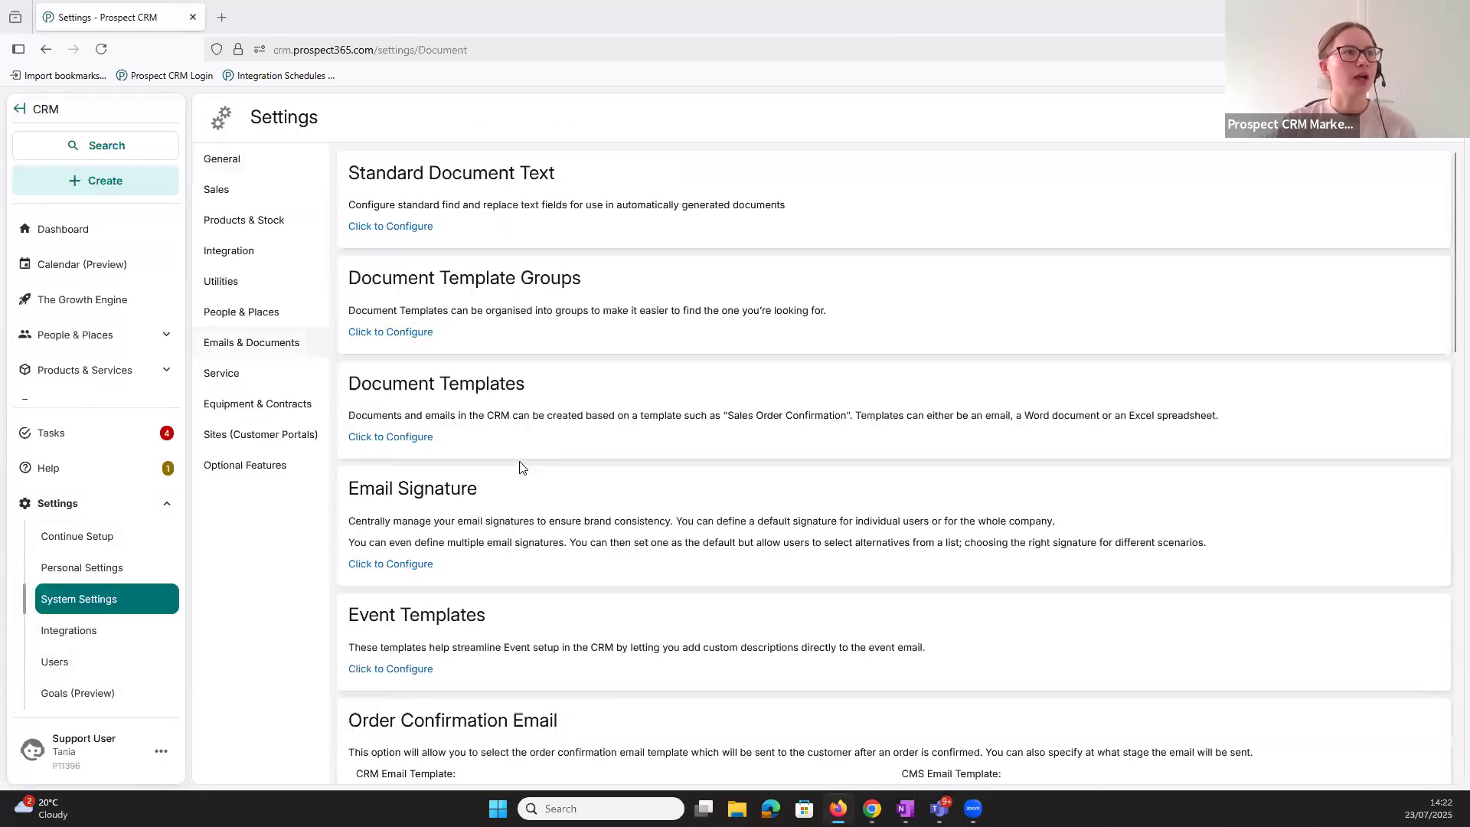
click(390, 436)
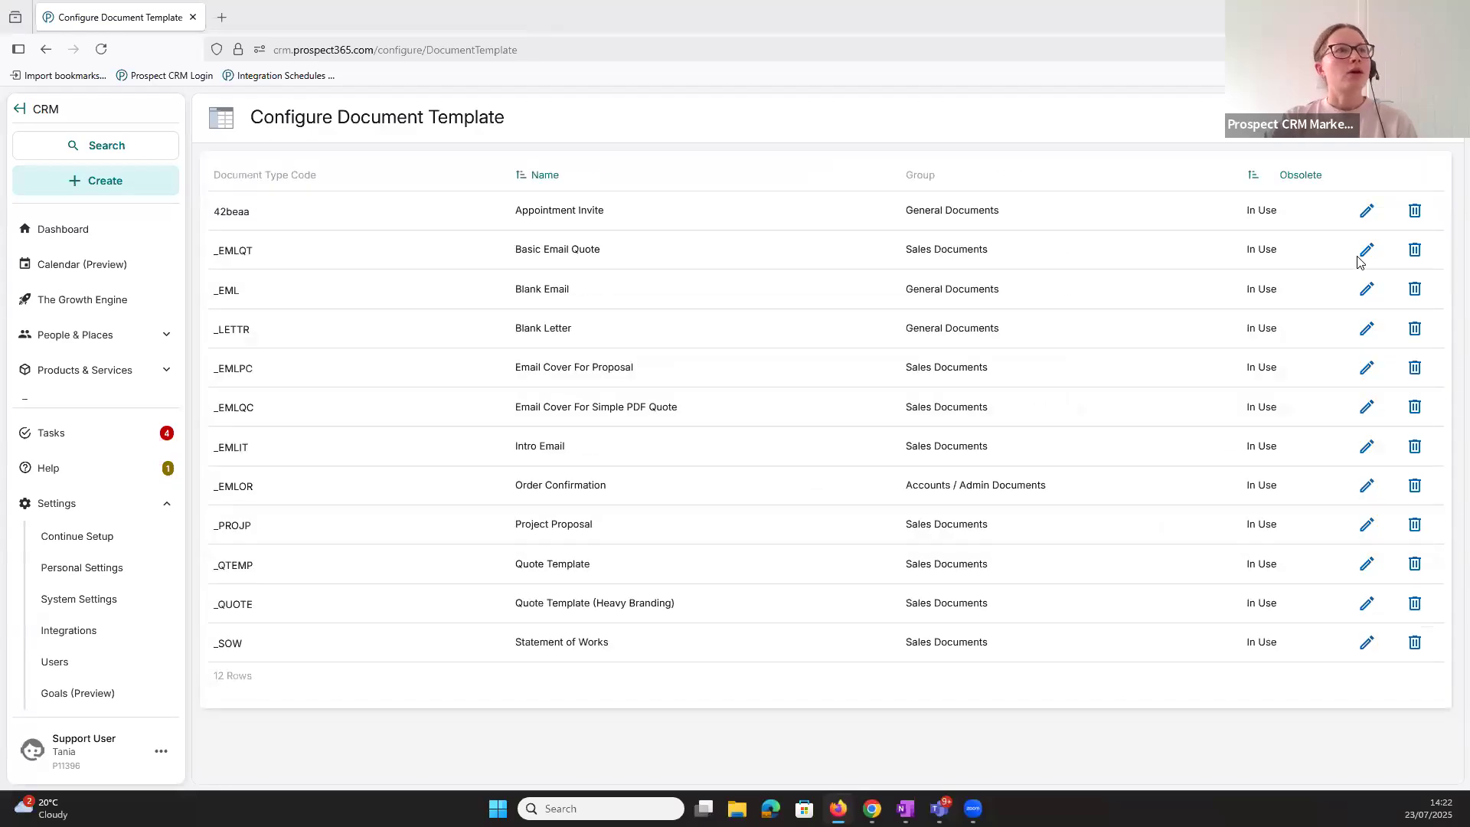
click(1367, 565)
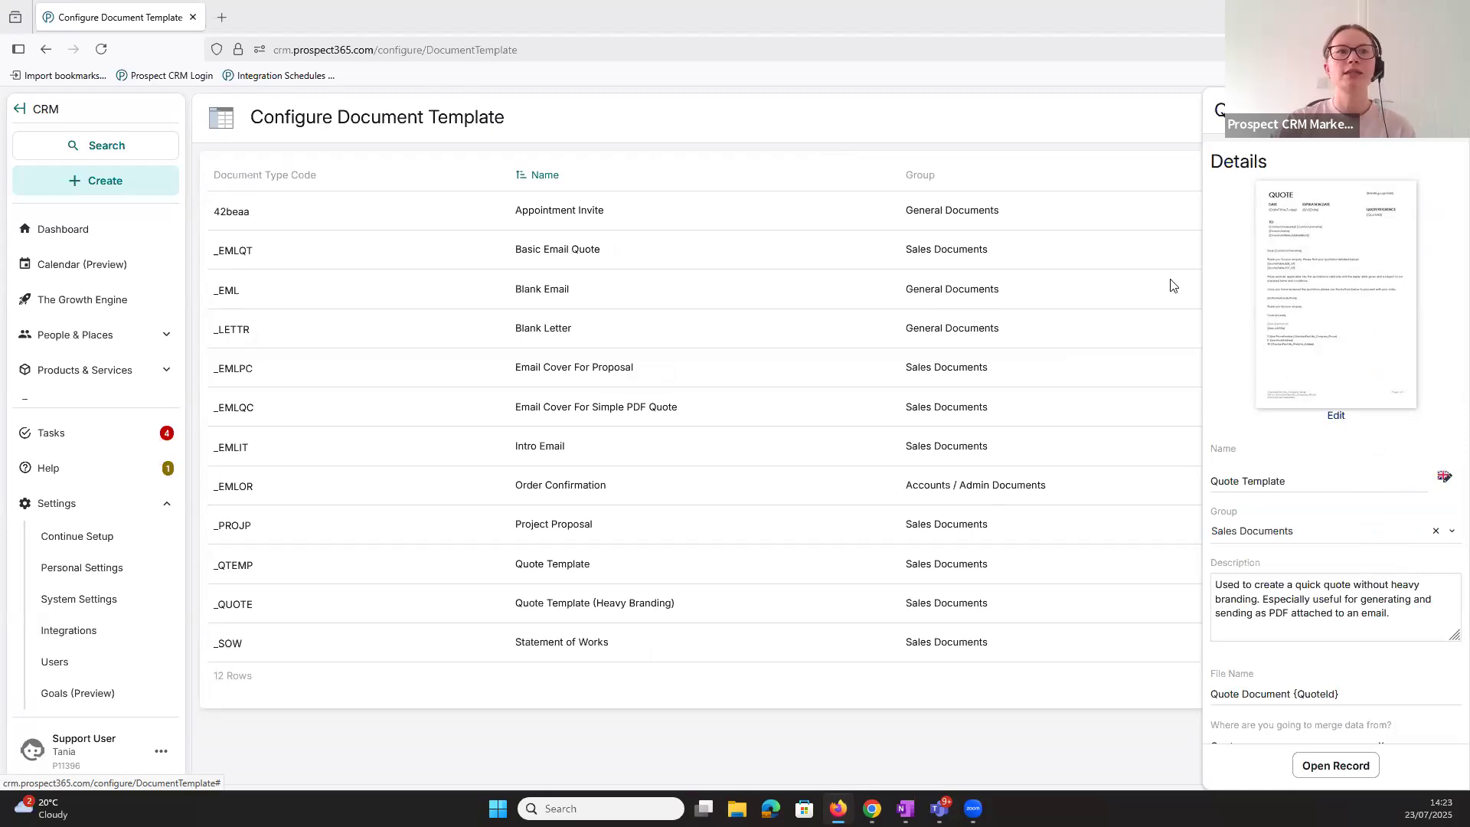
click(1094, 125)
- Create a Word document template named "Quote Template Dup 2" that merges data from Quote
click(1409, 117)
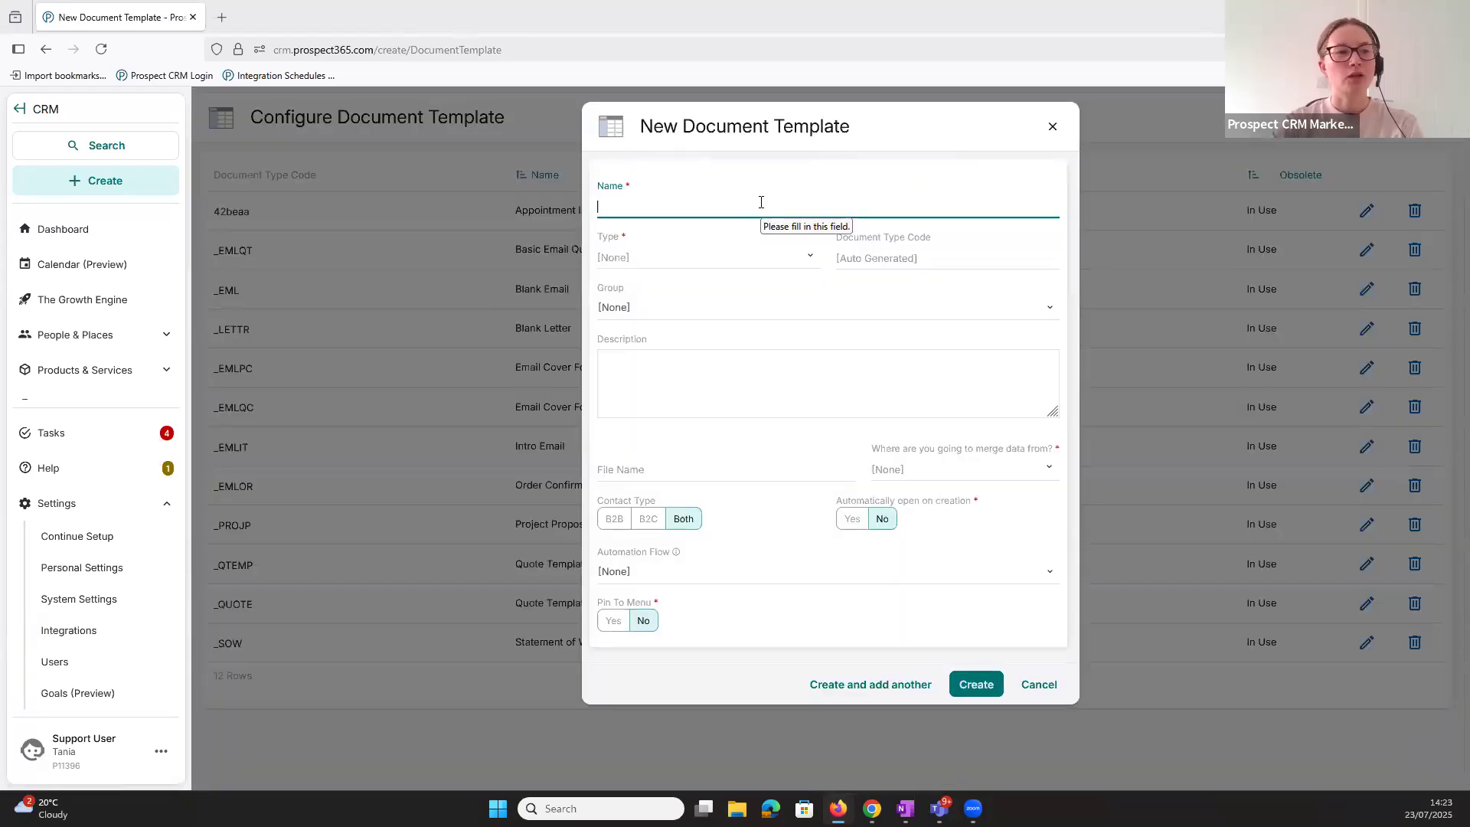
text(Quote Templa)
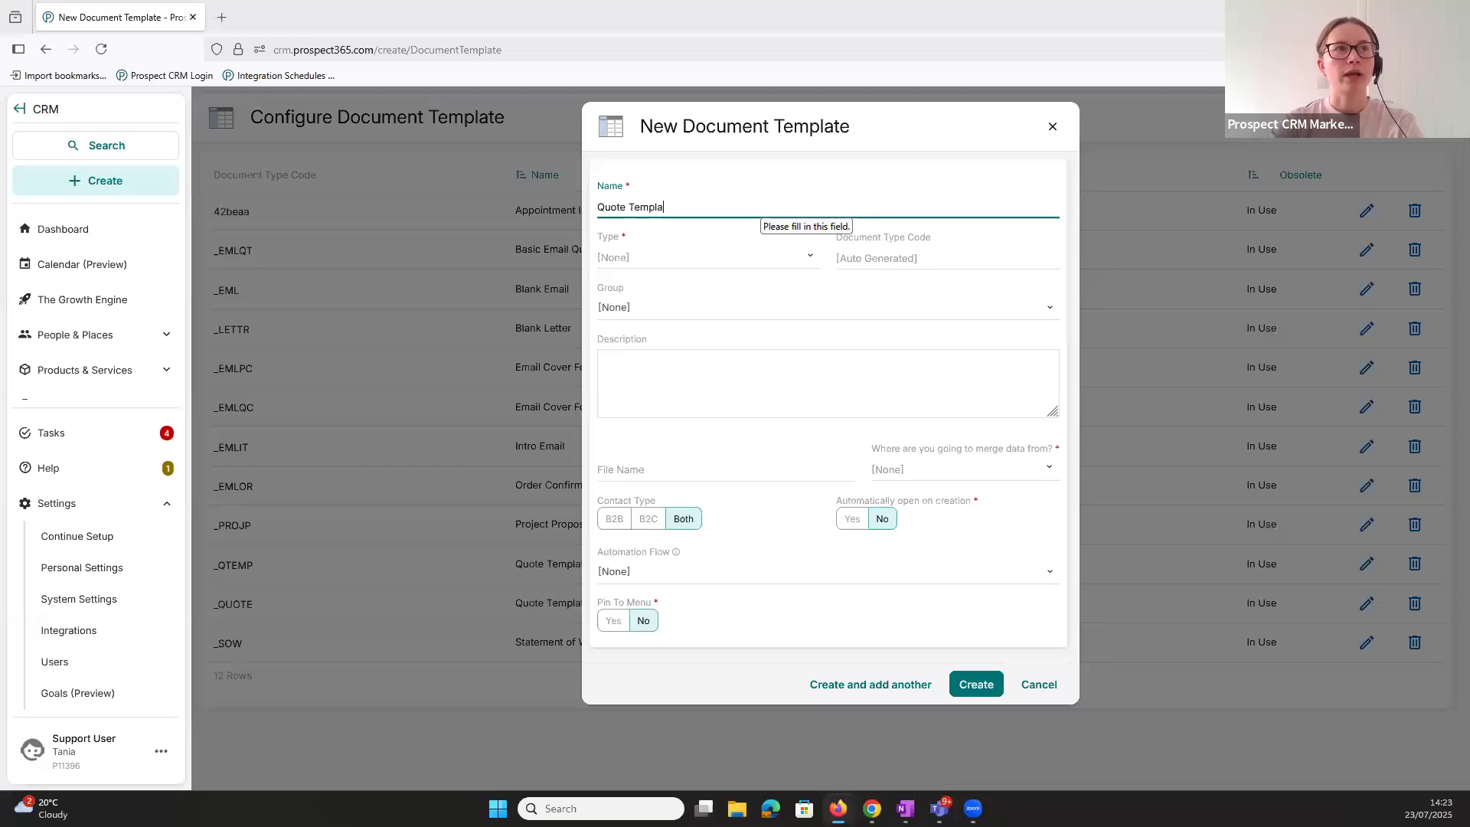
text(te Dup 2)
click(736, 257)
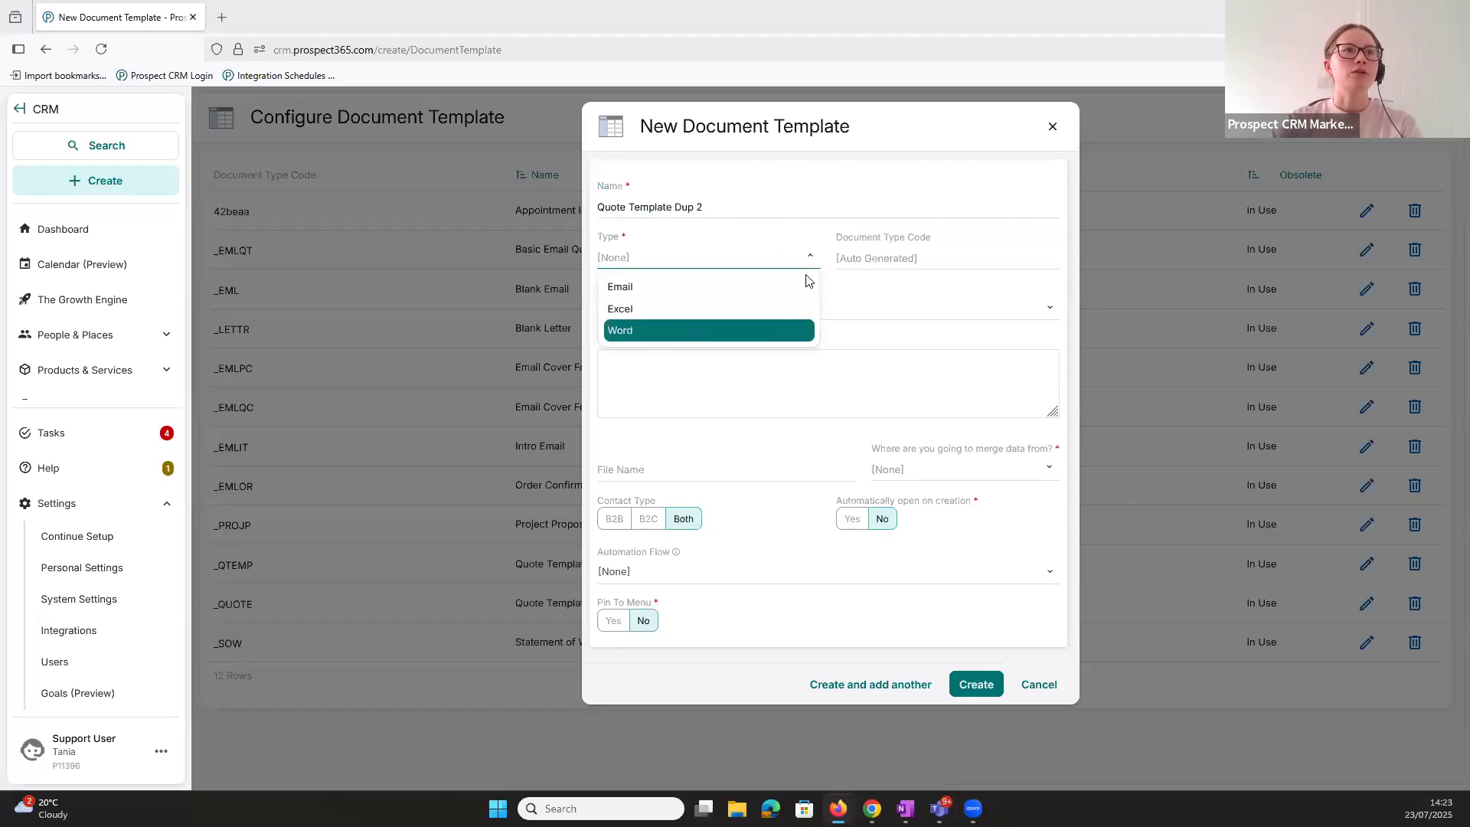
key(Return)
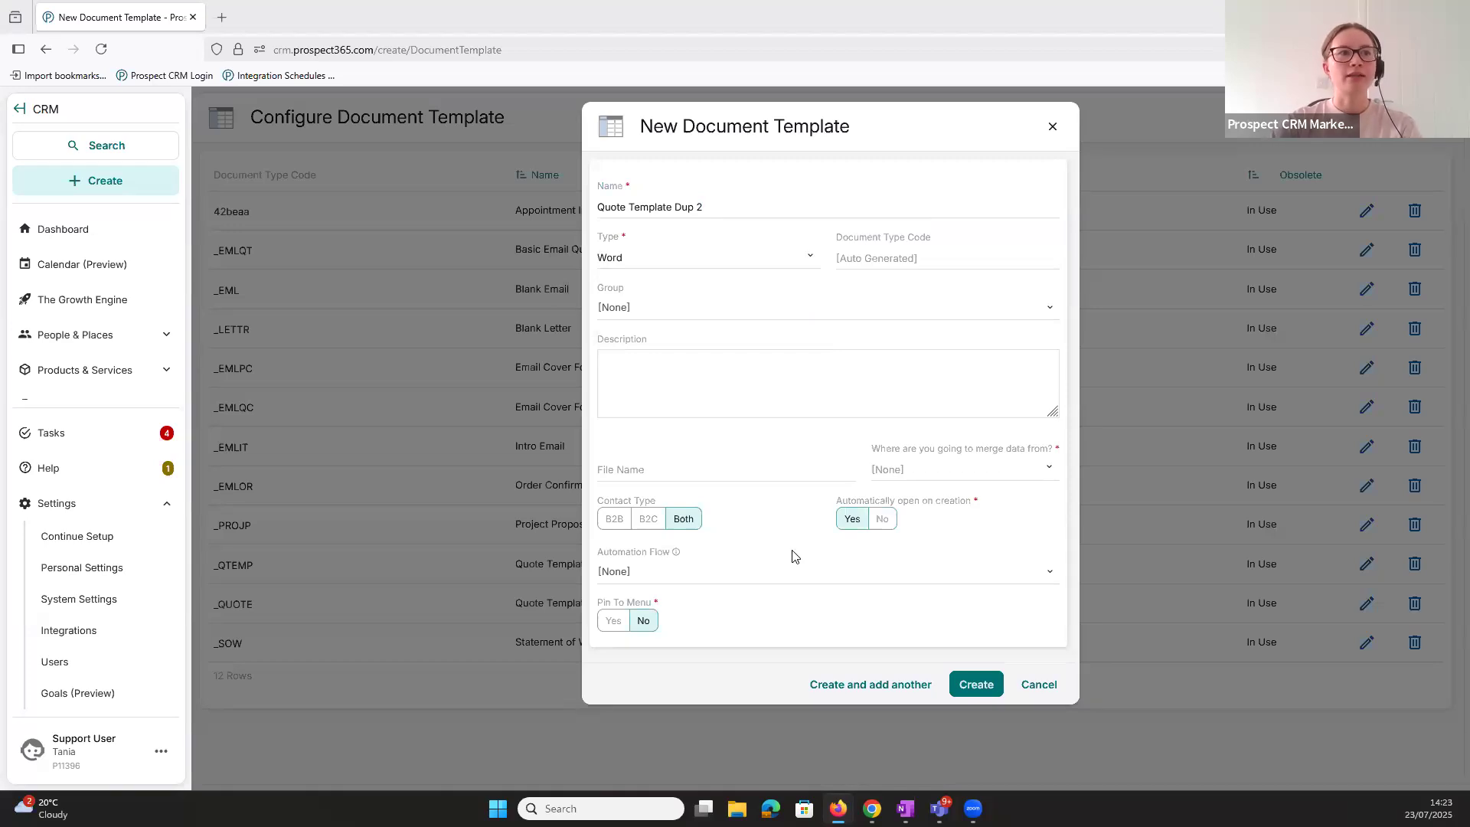
click(983, 470)
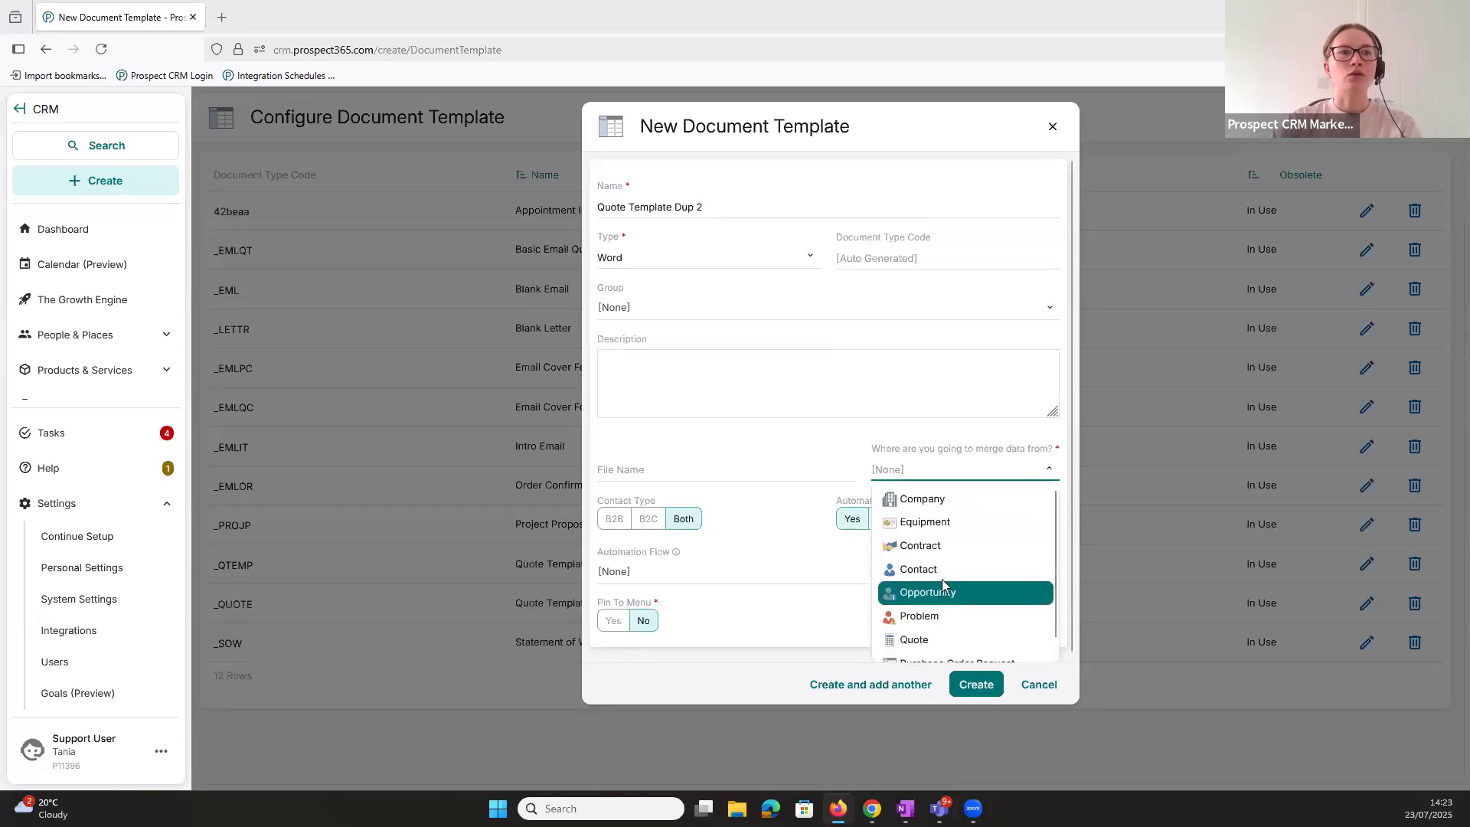
click(942, 637)
click(947, 522)
click(793, 505)
click(968, 710)
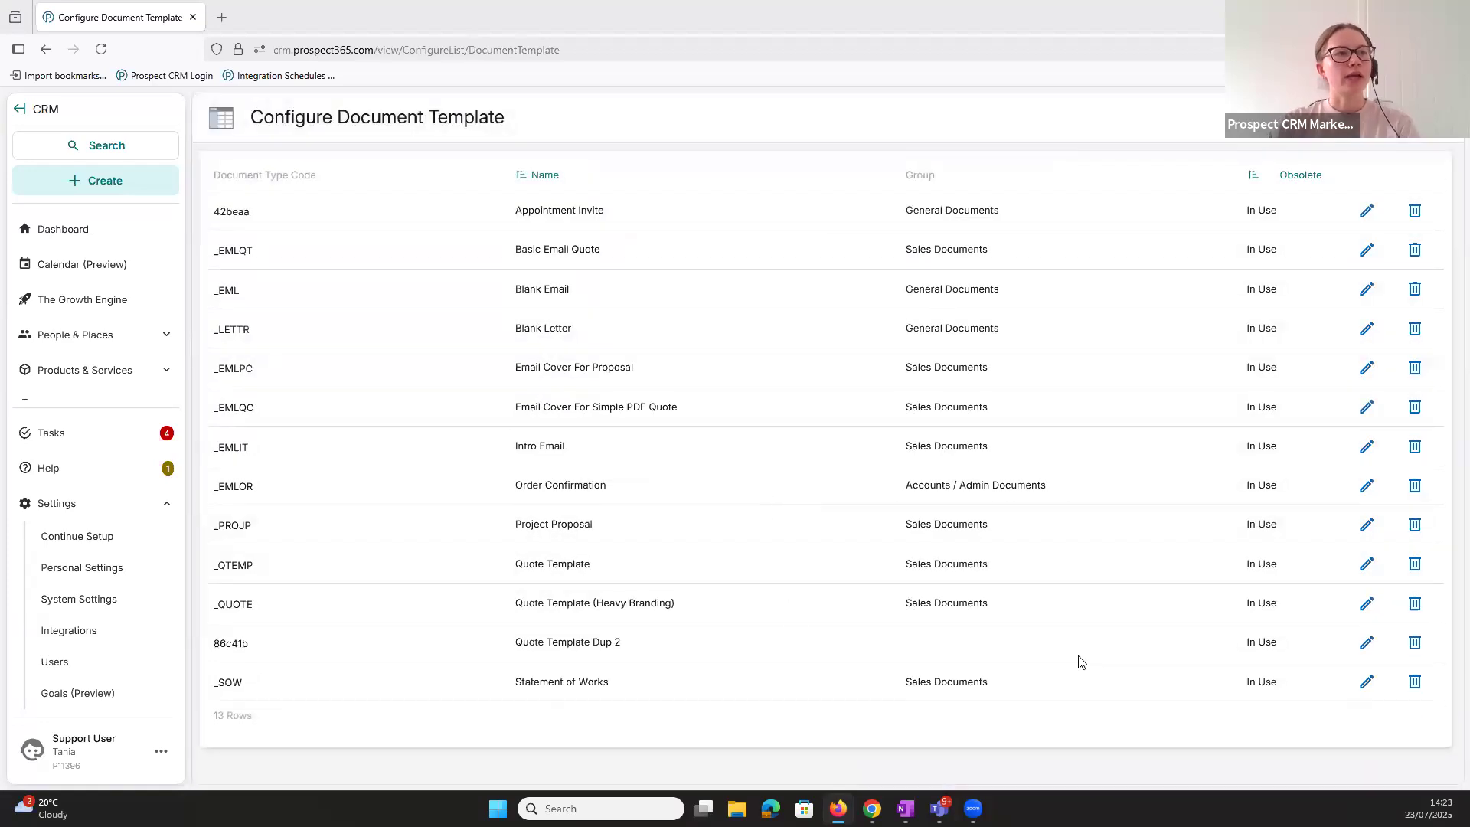
- Look over the details of Quote Template Dup 2, close them and switch to the webinar presentation in PowerPoint
click(1367, 643)
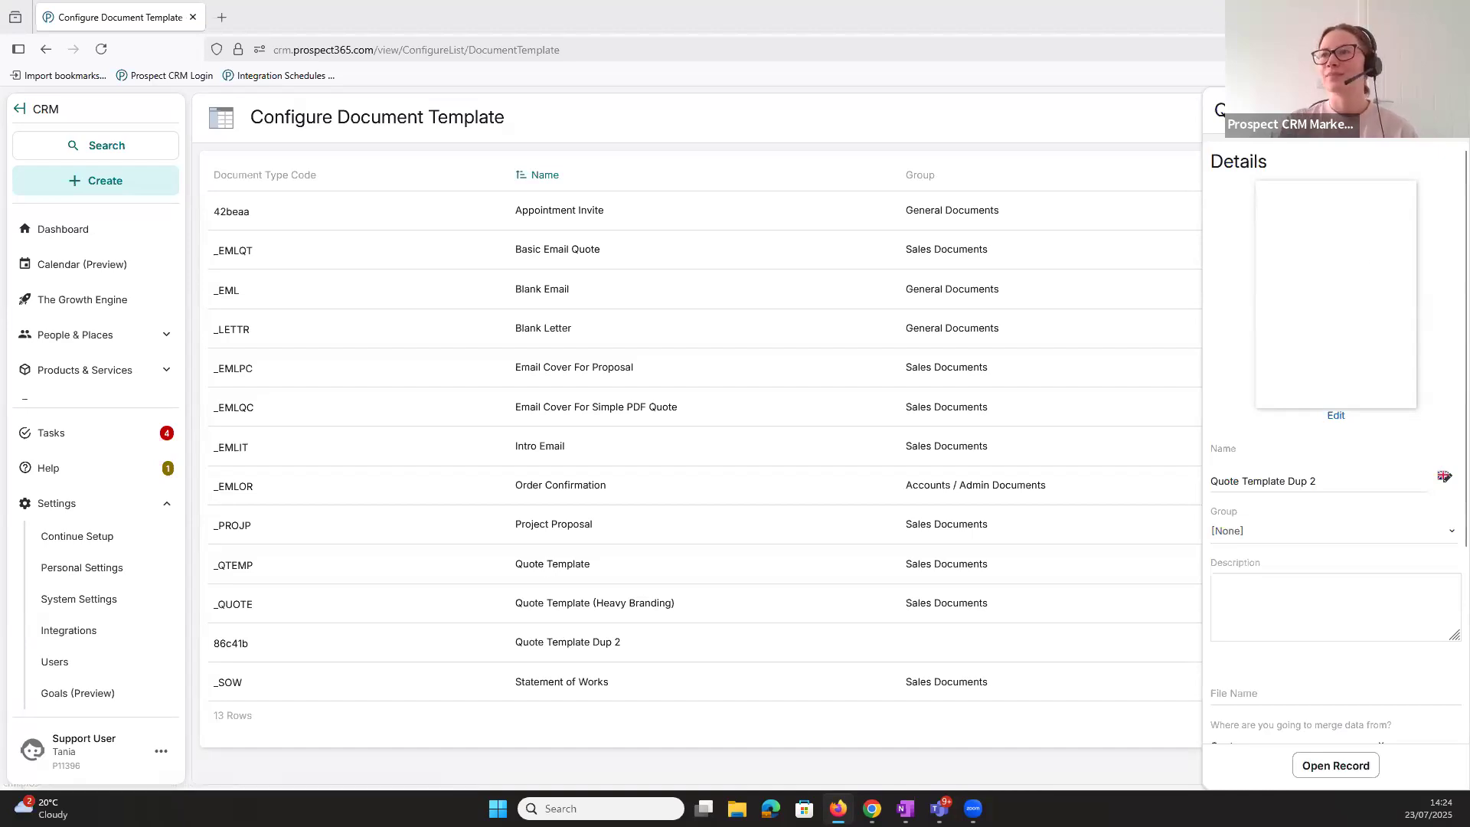
click(1447, 110)
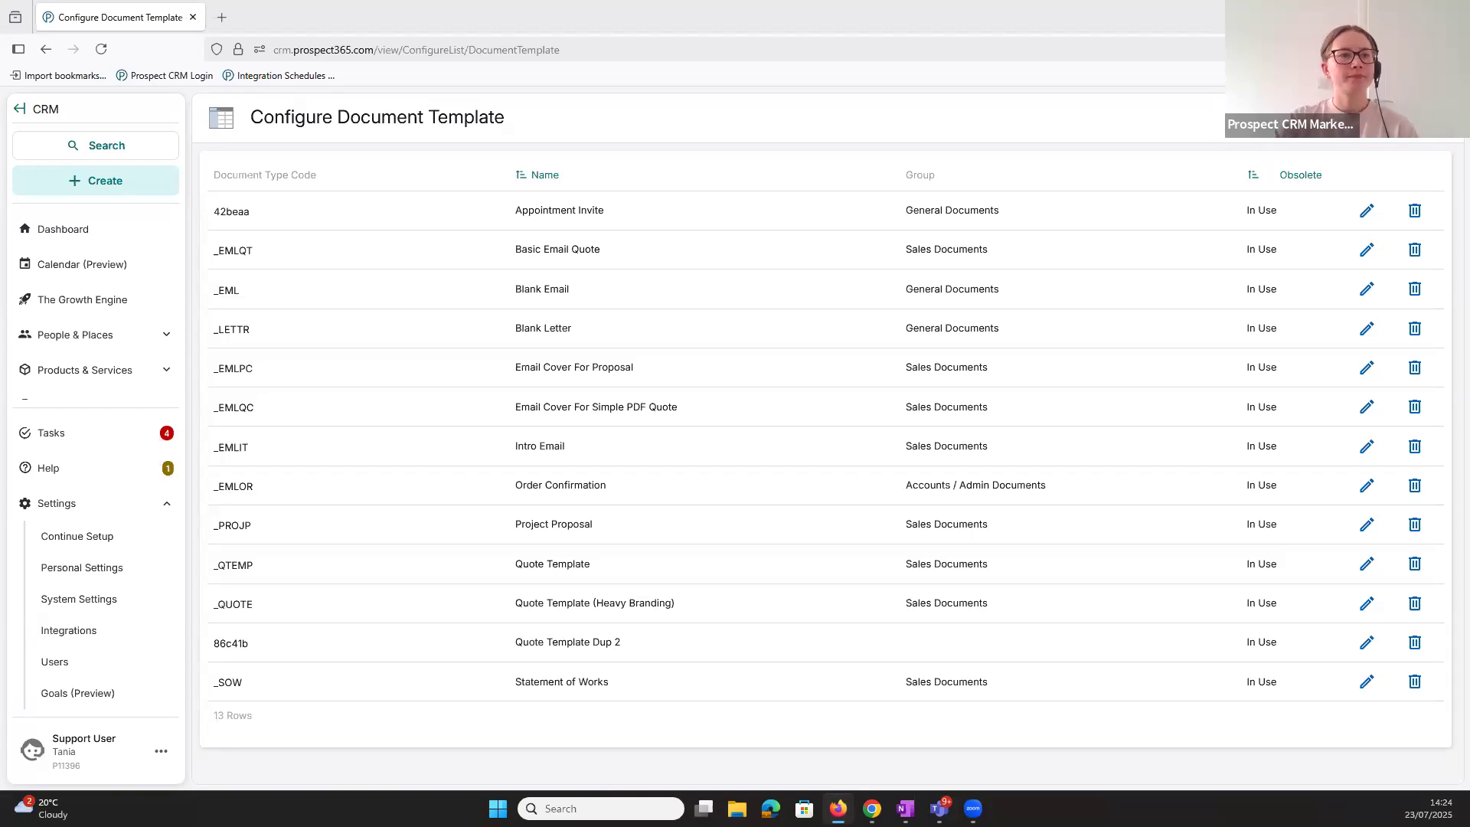
click(946, 746)
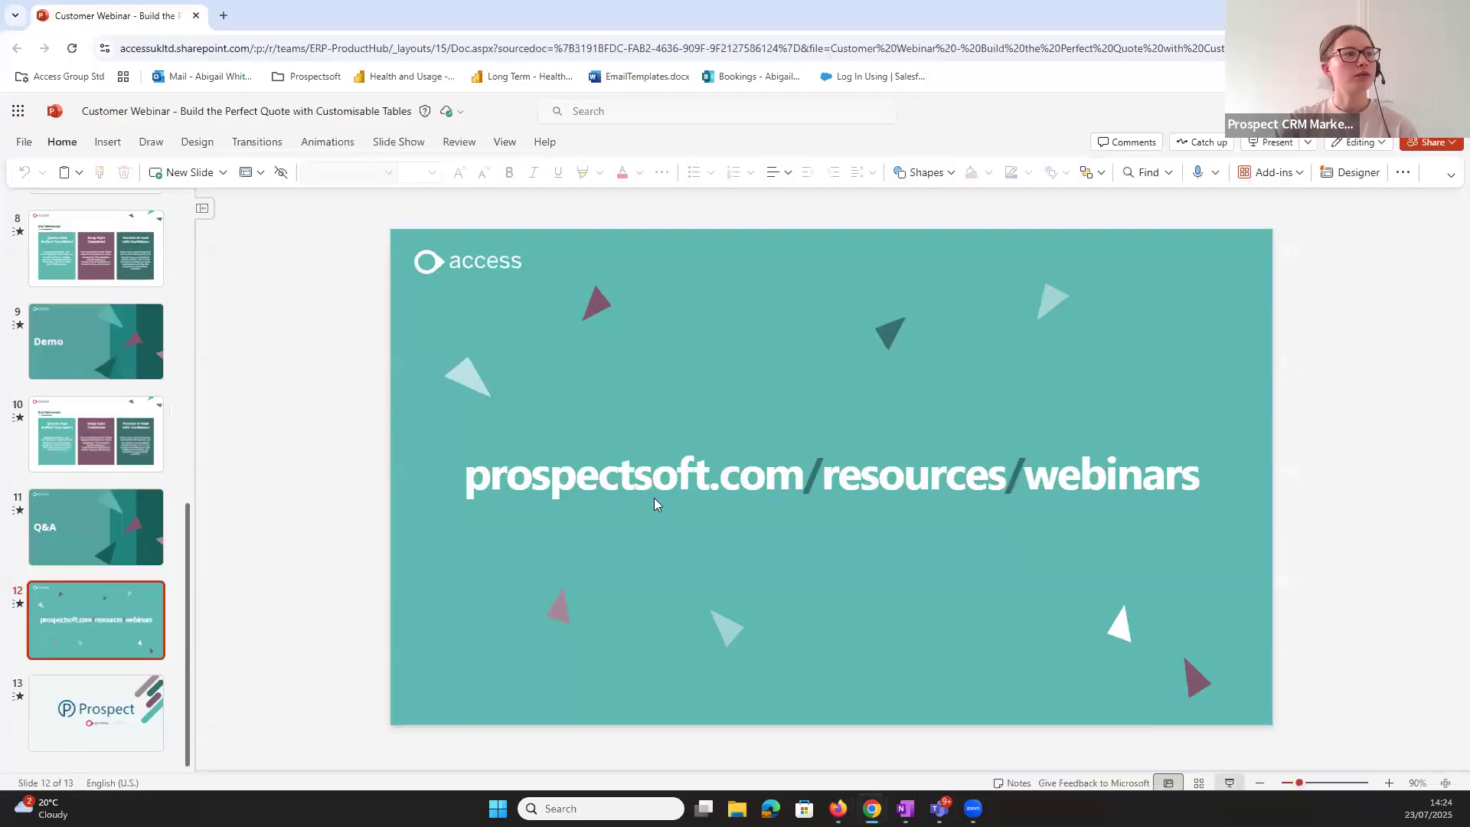